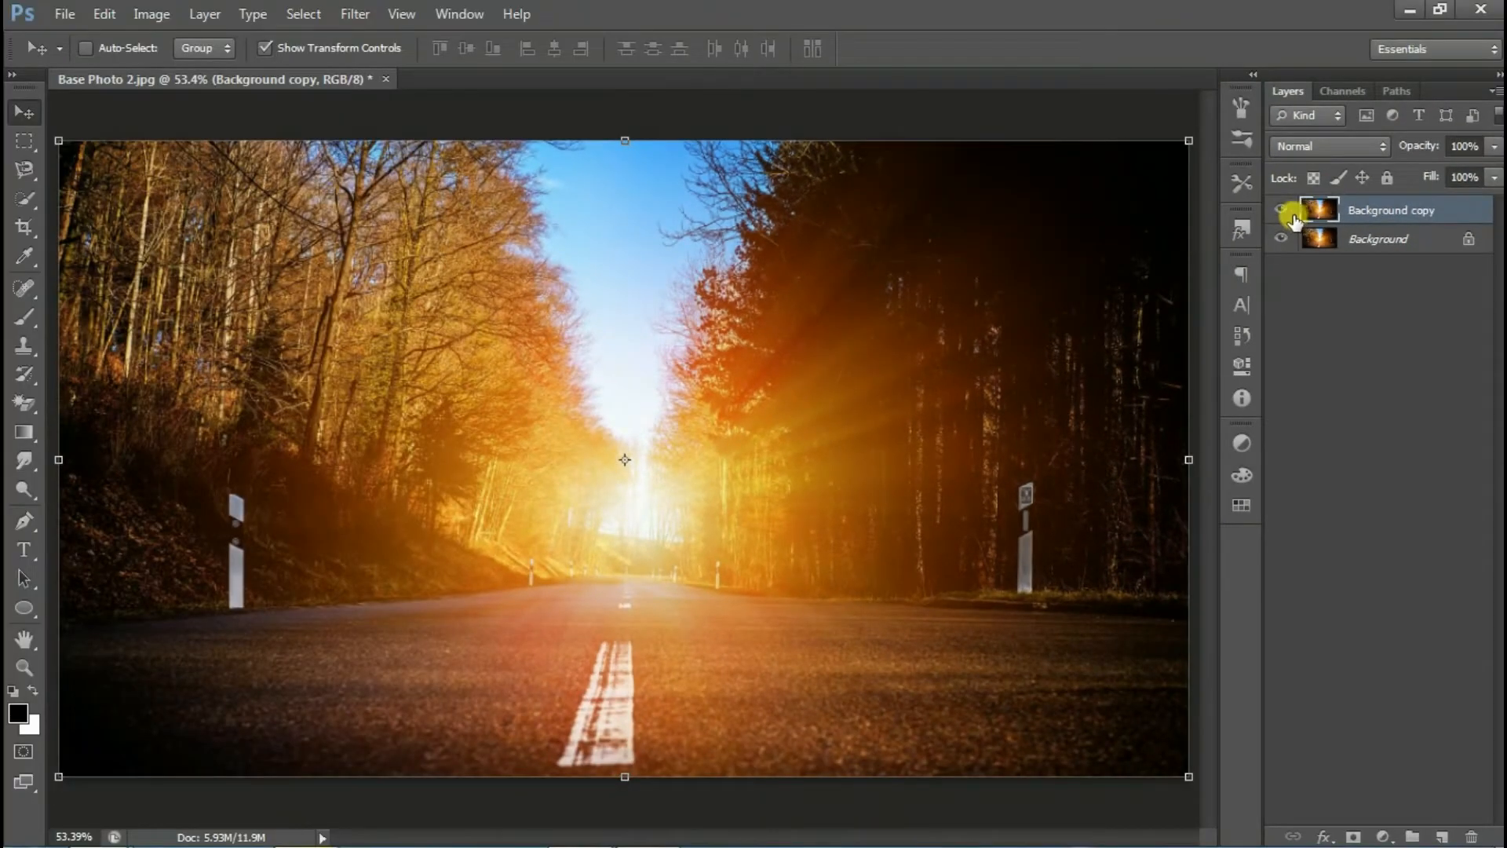
Hide the Background copy layer and make the Background layer active.
left_click(1283, 210)
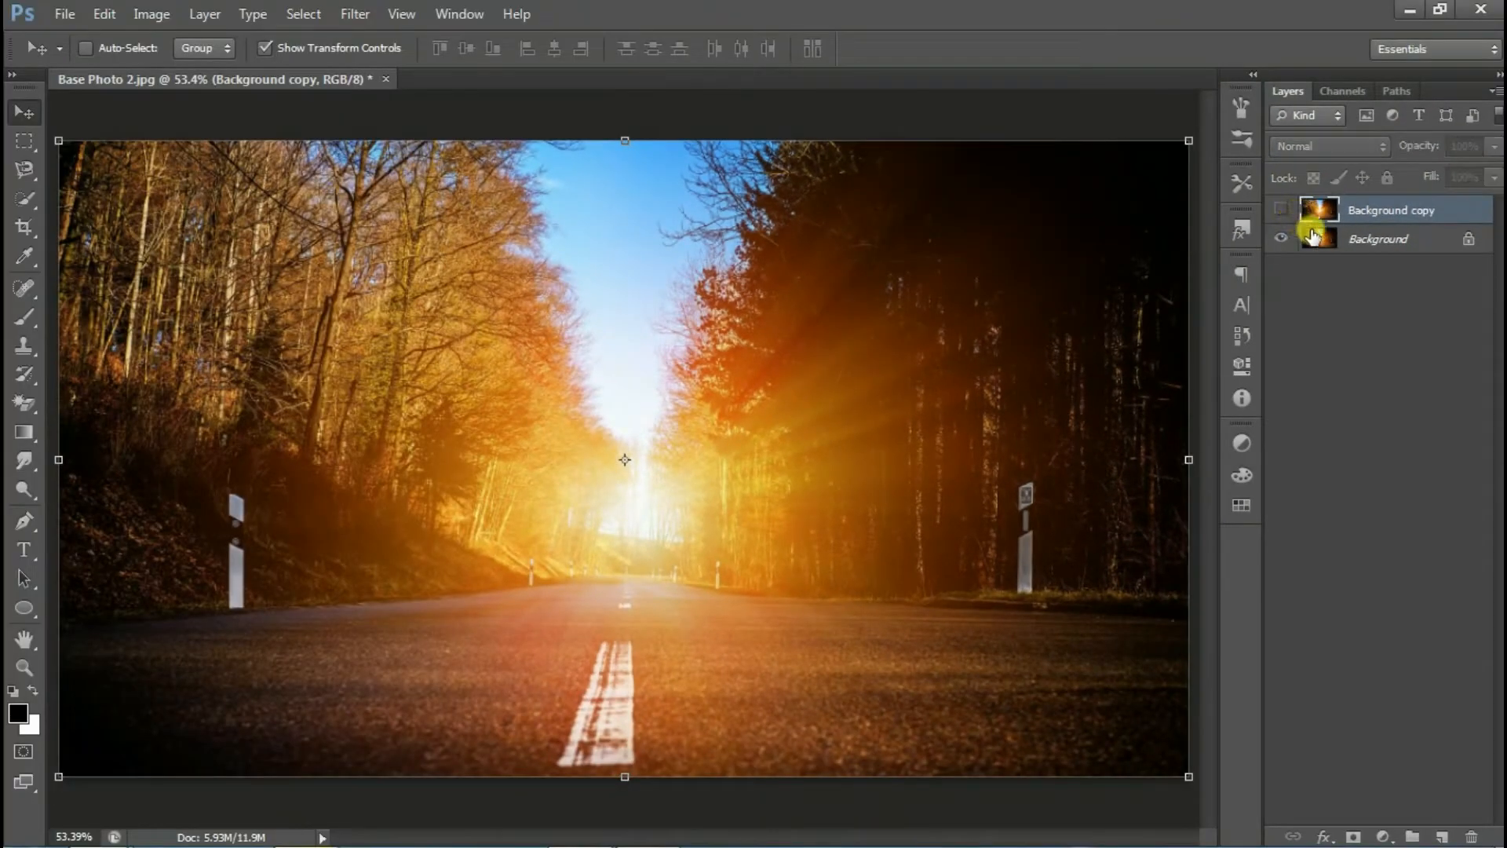
left_click(1377, 239)
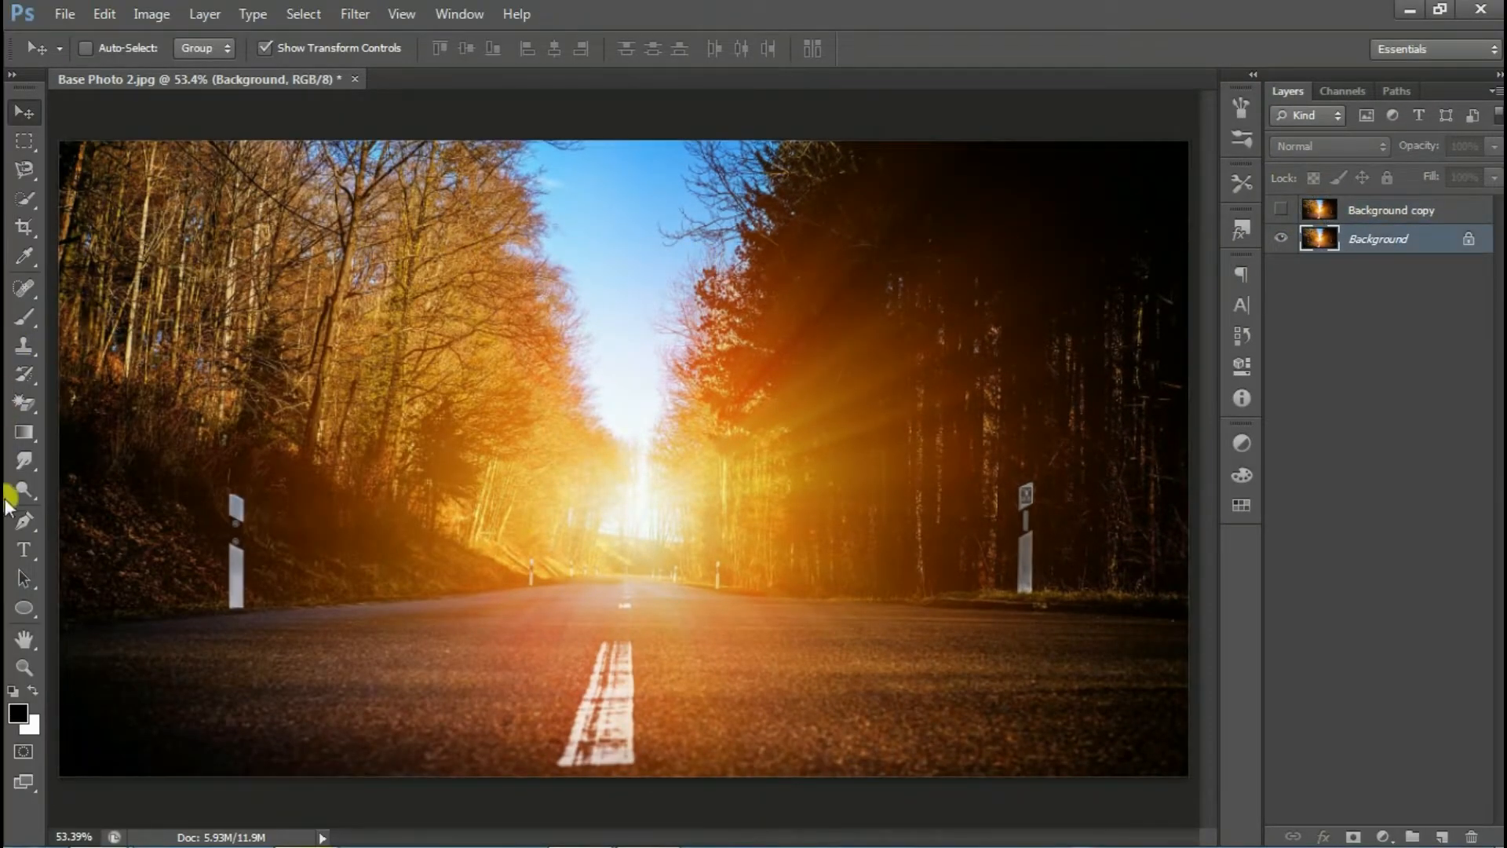
Add the text "SUN" in white 60 pt Georgia and move it down to just above the road's centre line.
left_click(13, 558)
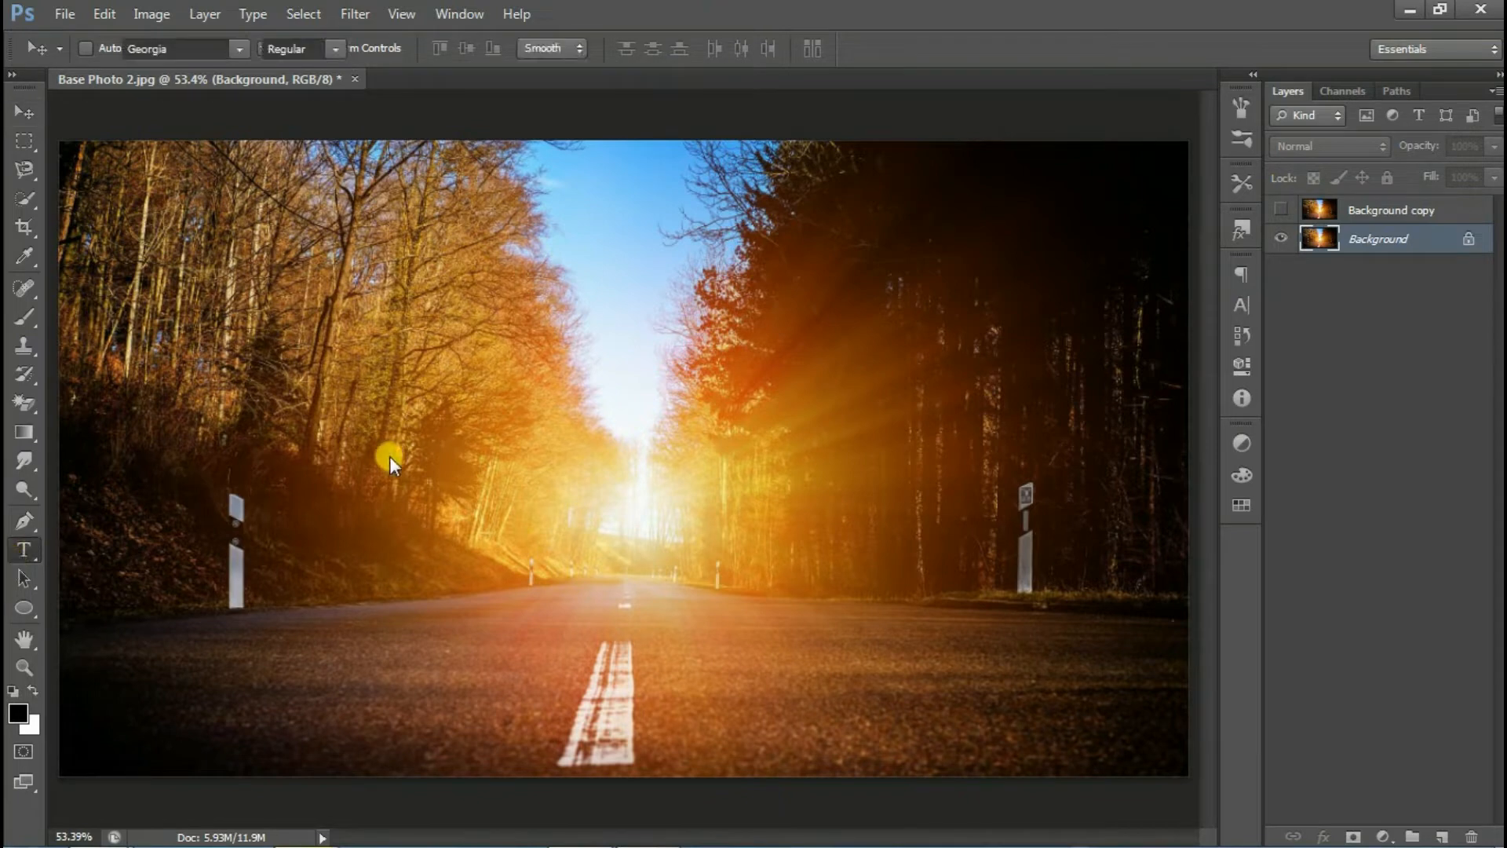
left_click(582, 501)
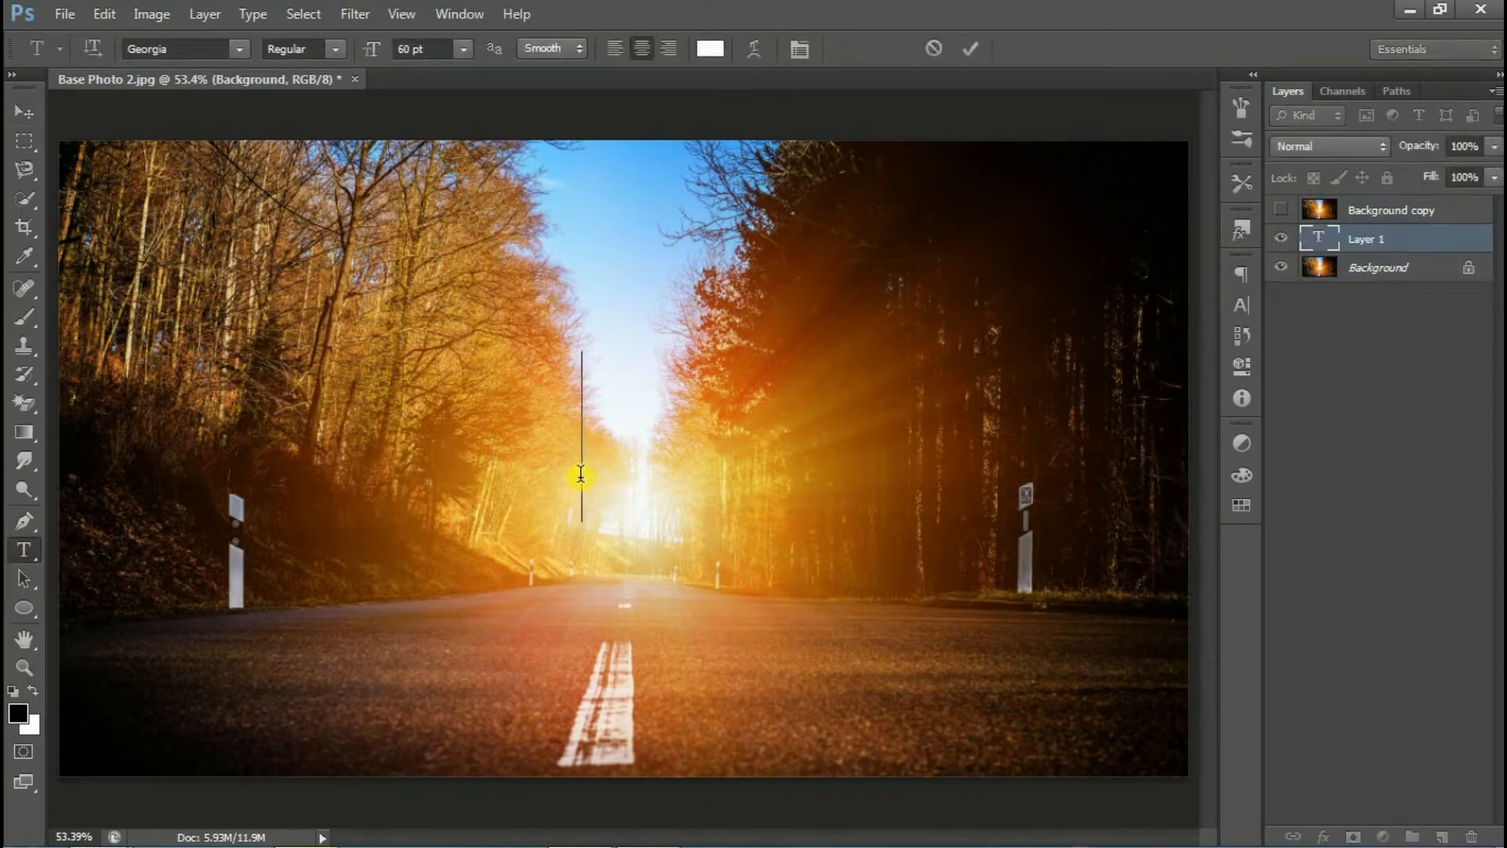
type("SUN")
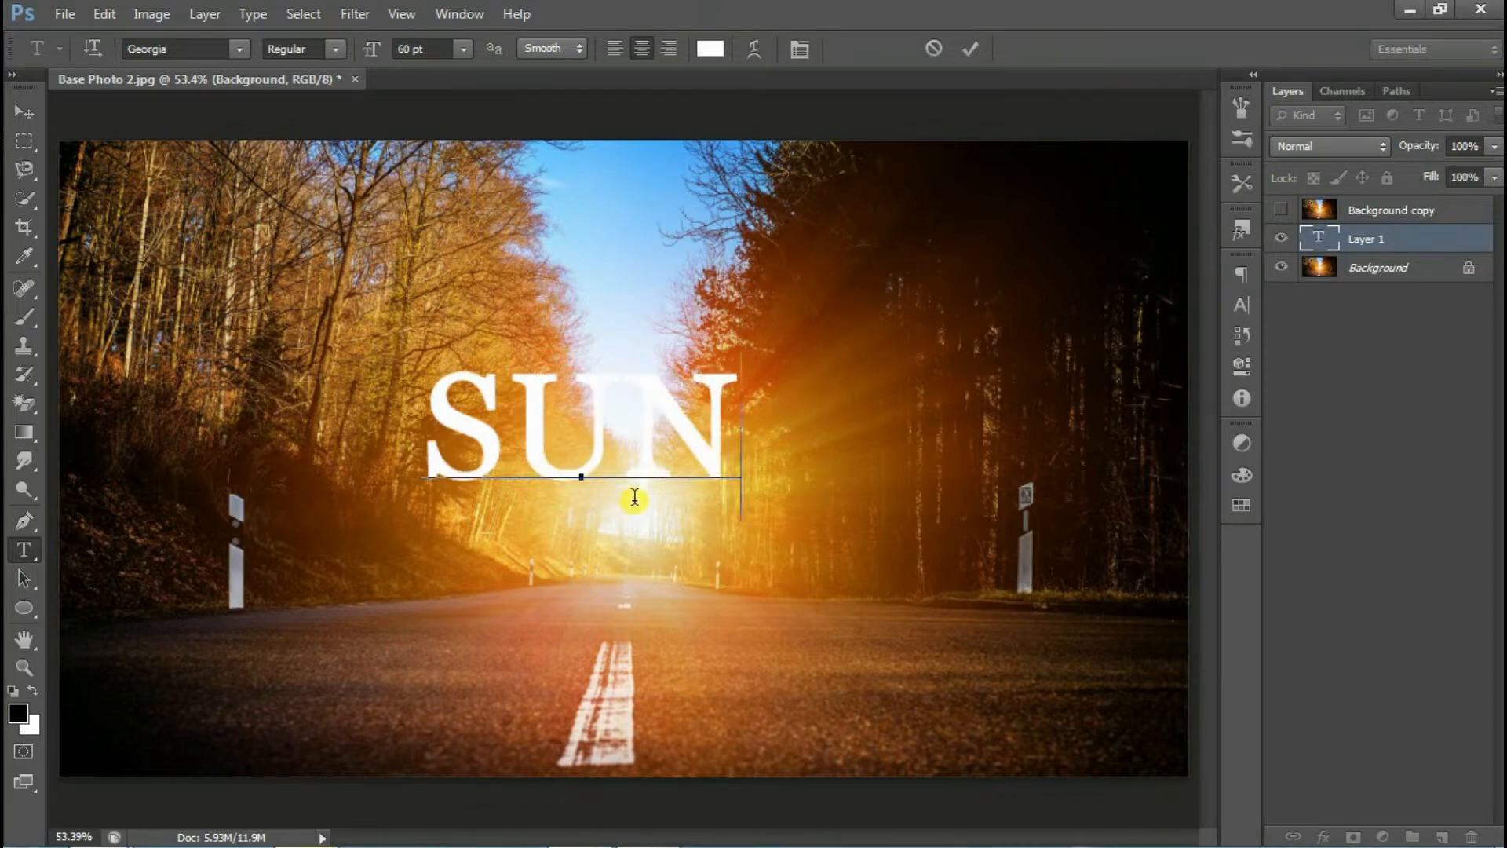
left_click(970, 49)
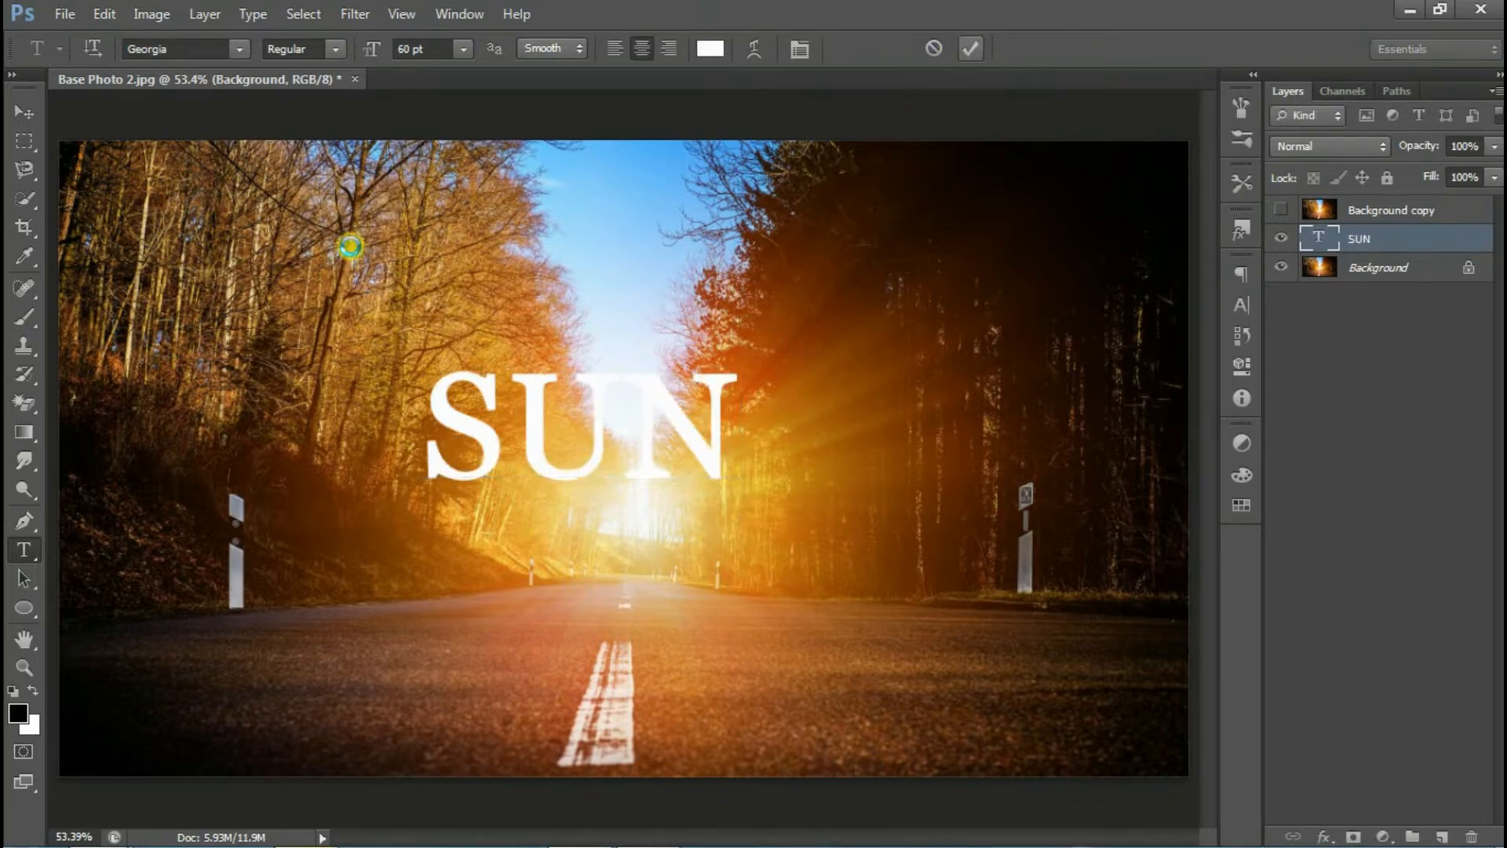
left_click(24, 112)
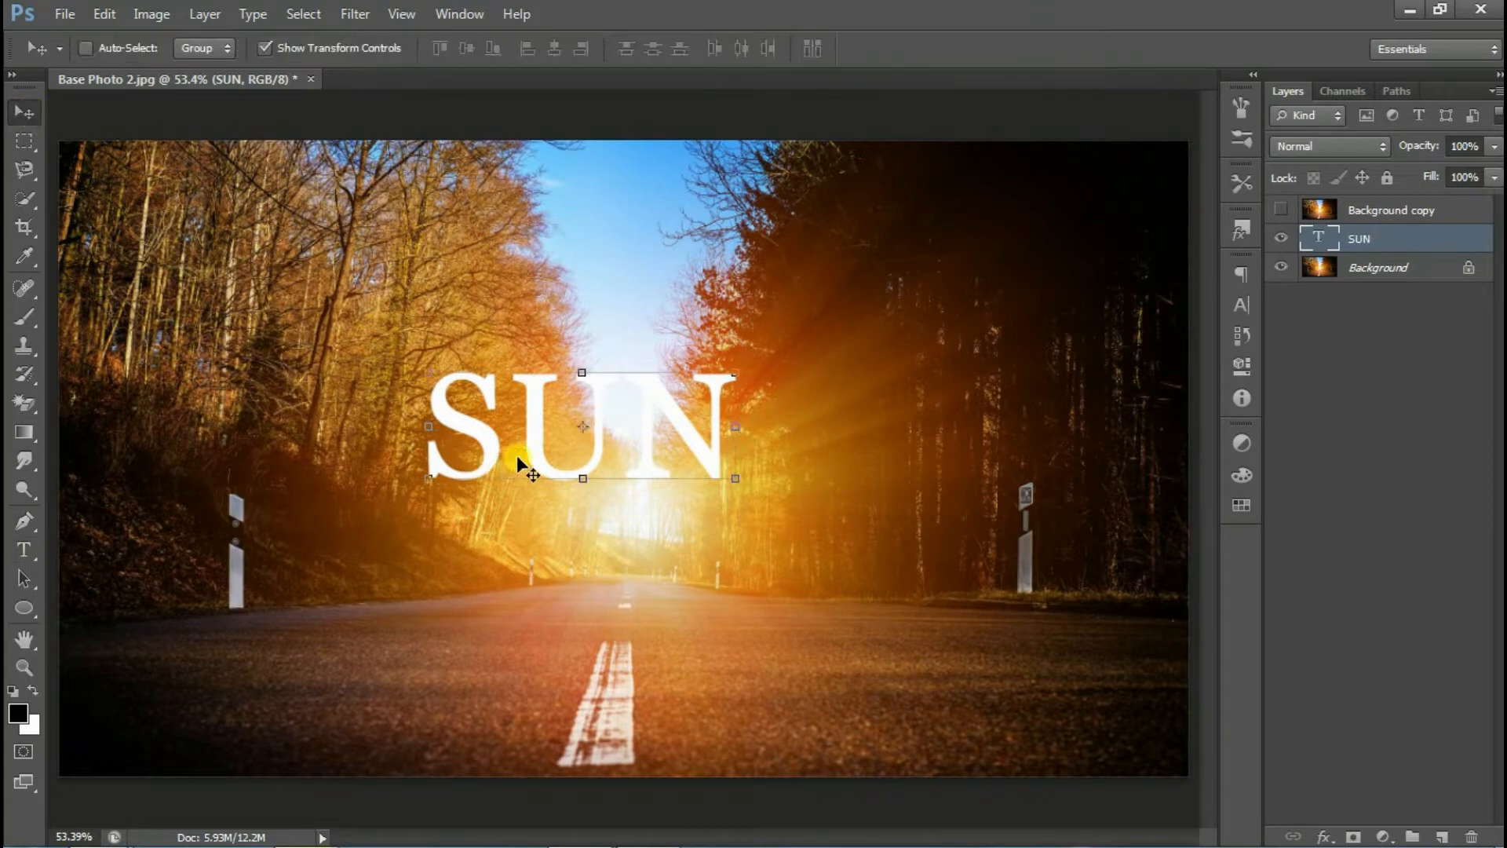
left_click_drag(516, 455, 578, 585)
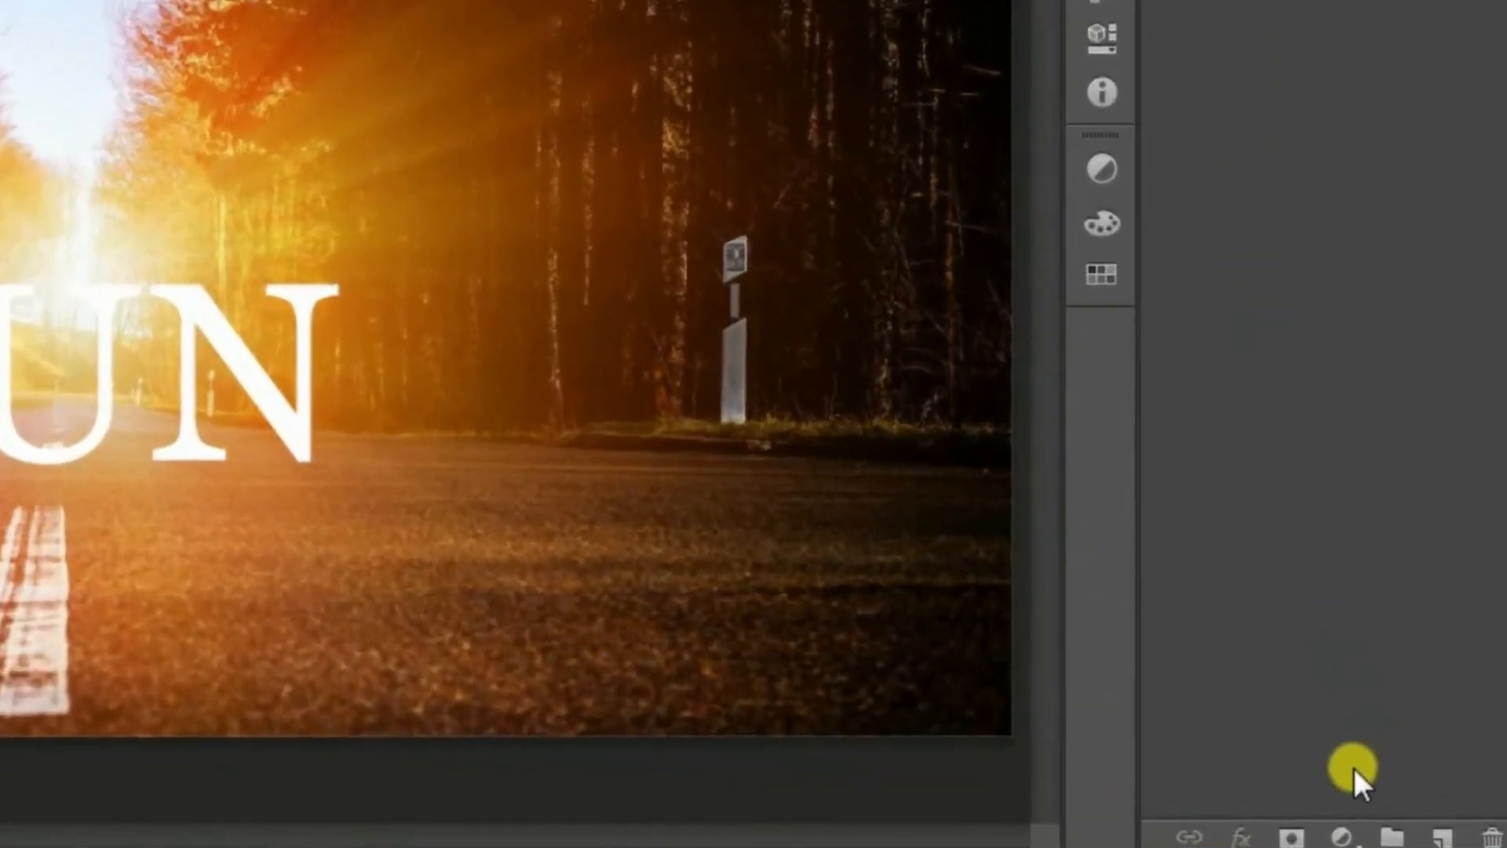
Add an Exposure adjustment layer above the Background layer with Exposure at -2.92.
left_click(1332, 833)
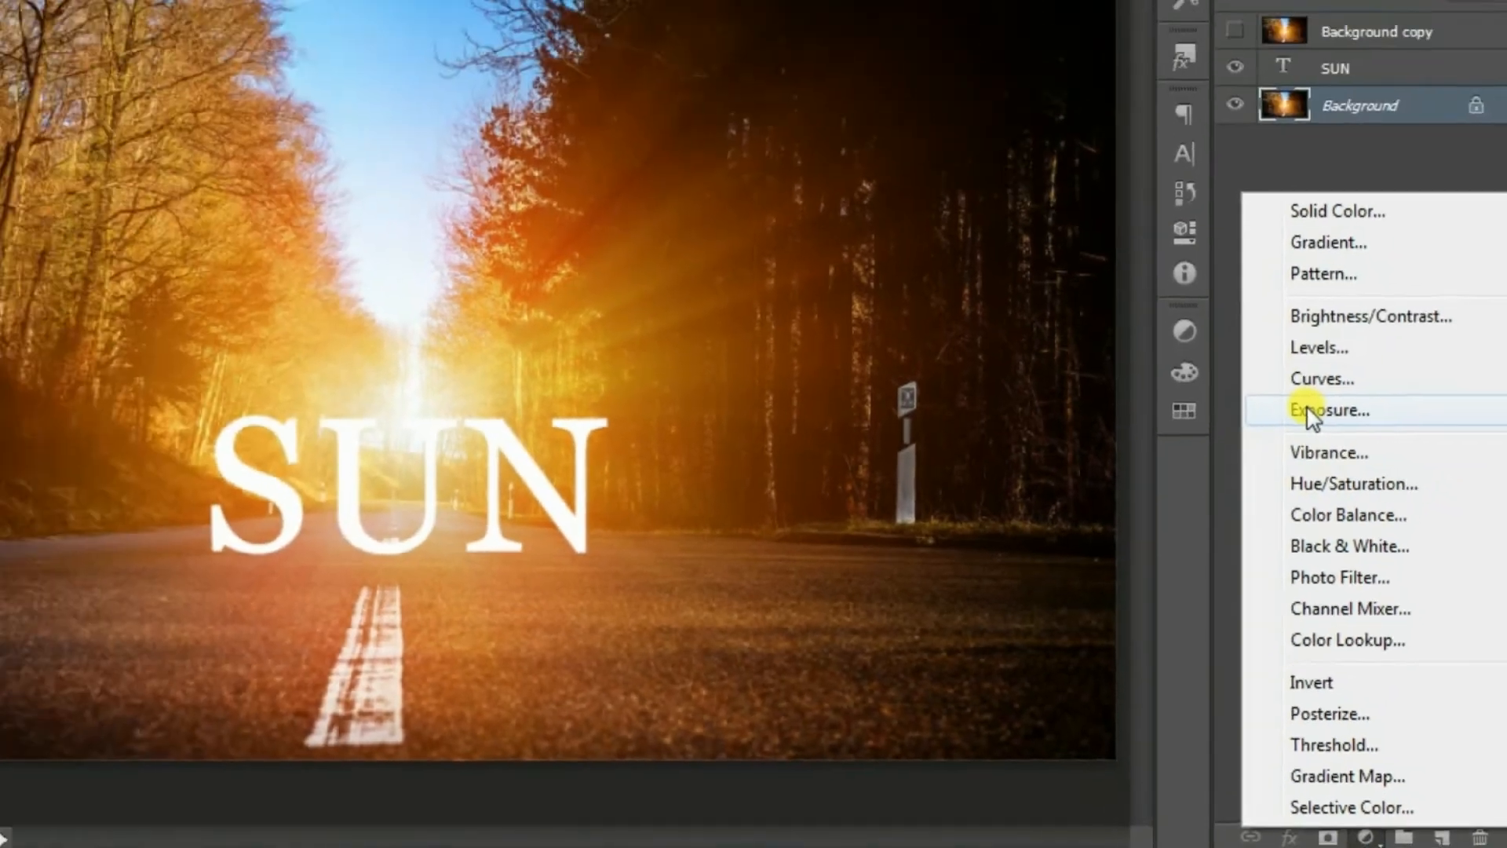
left_click(1326, 289)
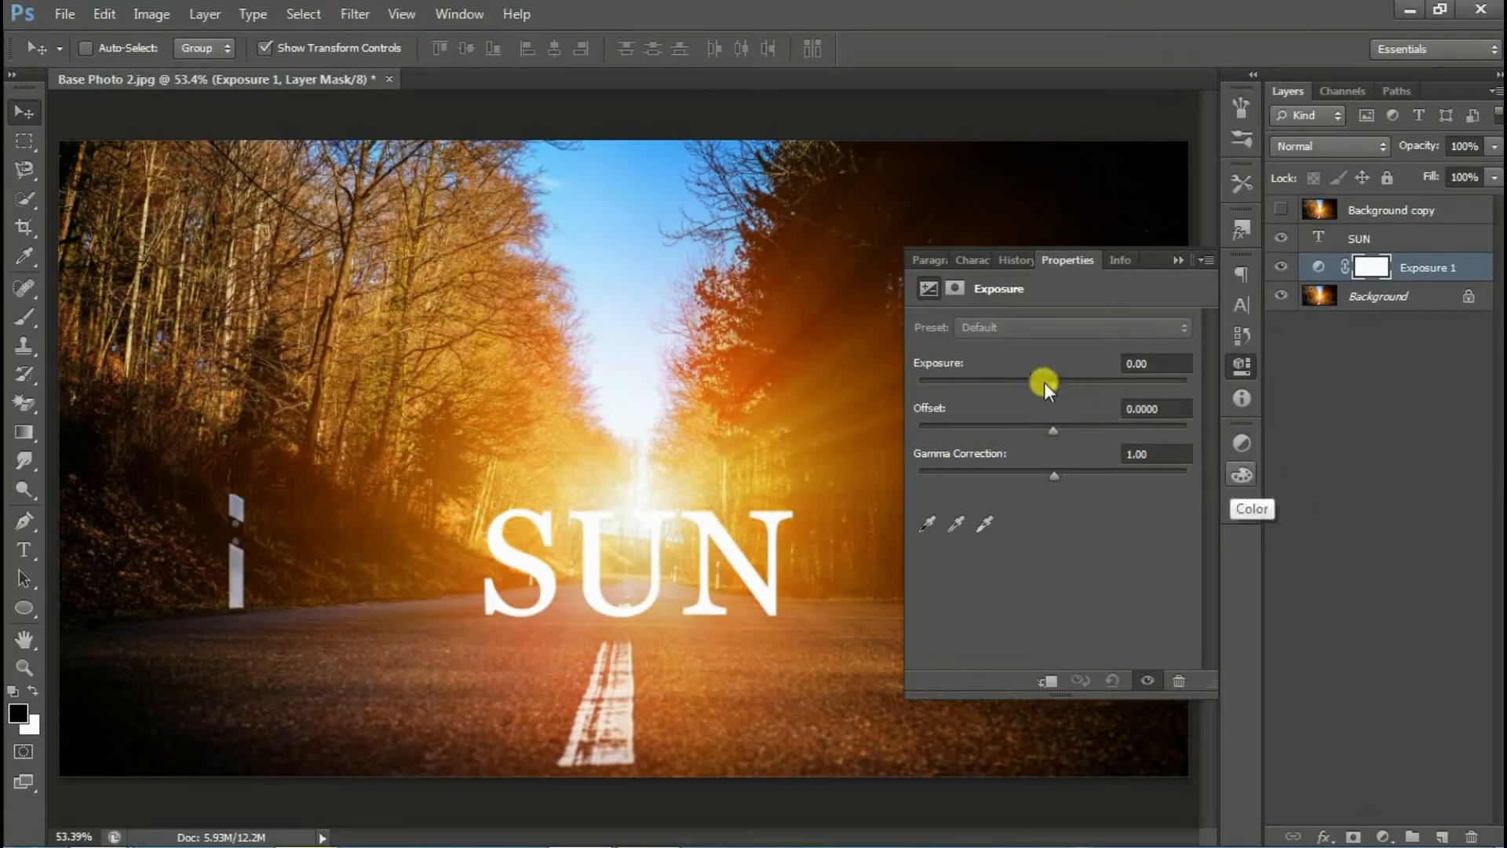
left_click_drag(1044, 383, 991, 394)
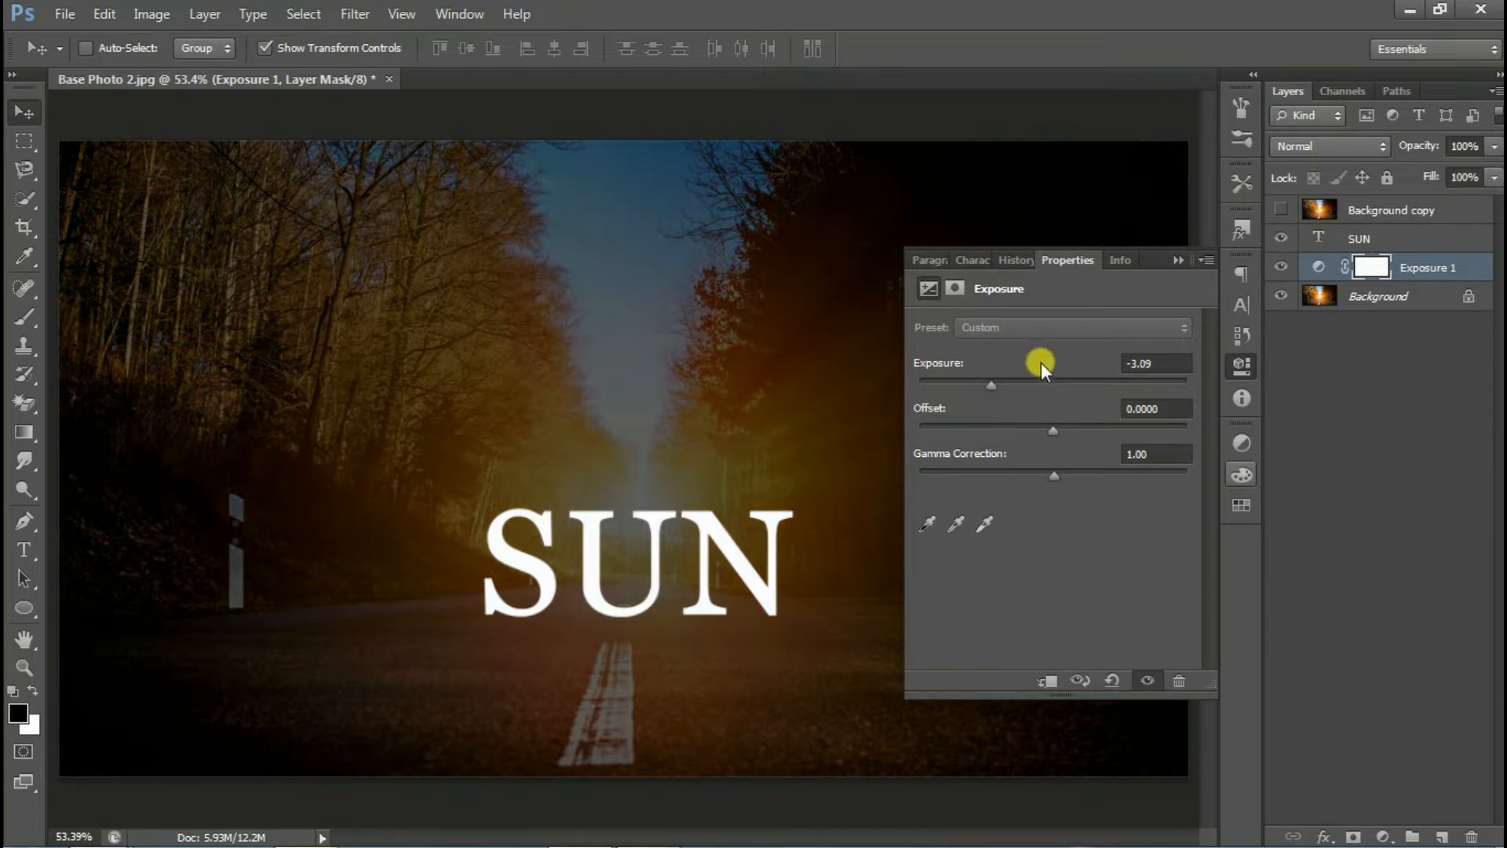
left_click_drag(1009, 380, 995, 381)
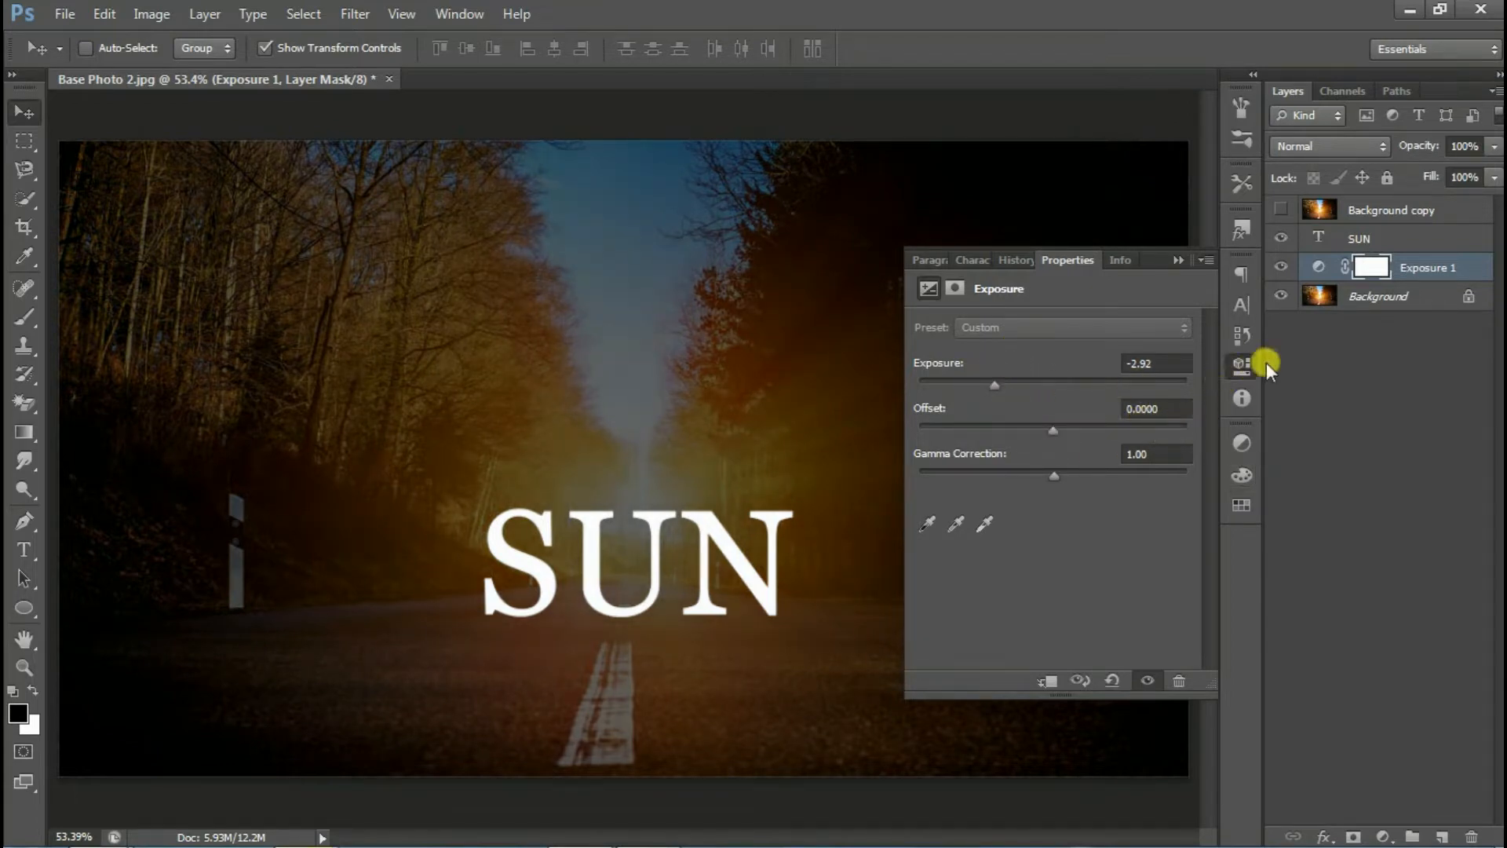
left_click(1246, 366)
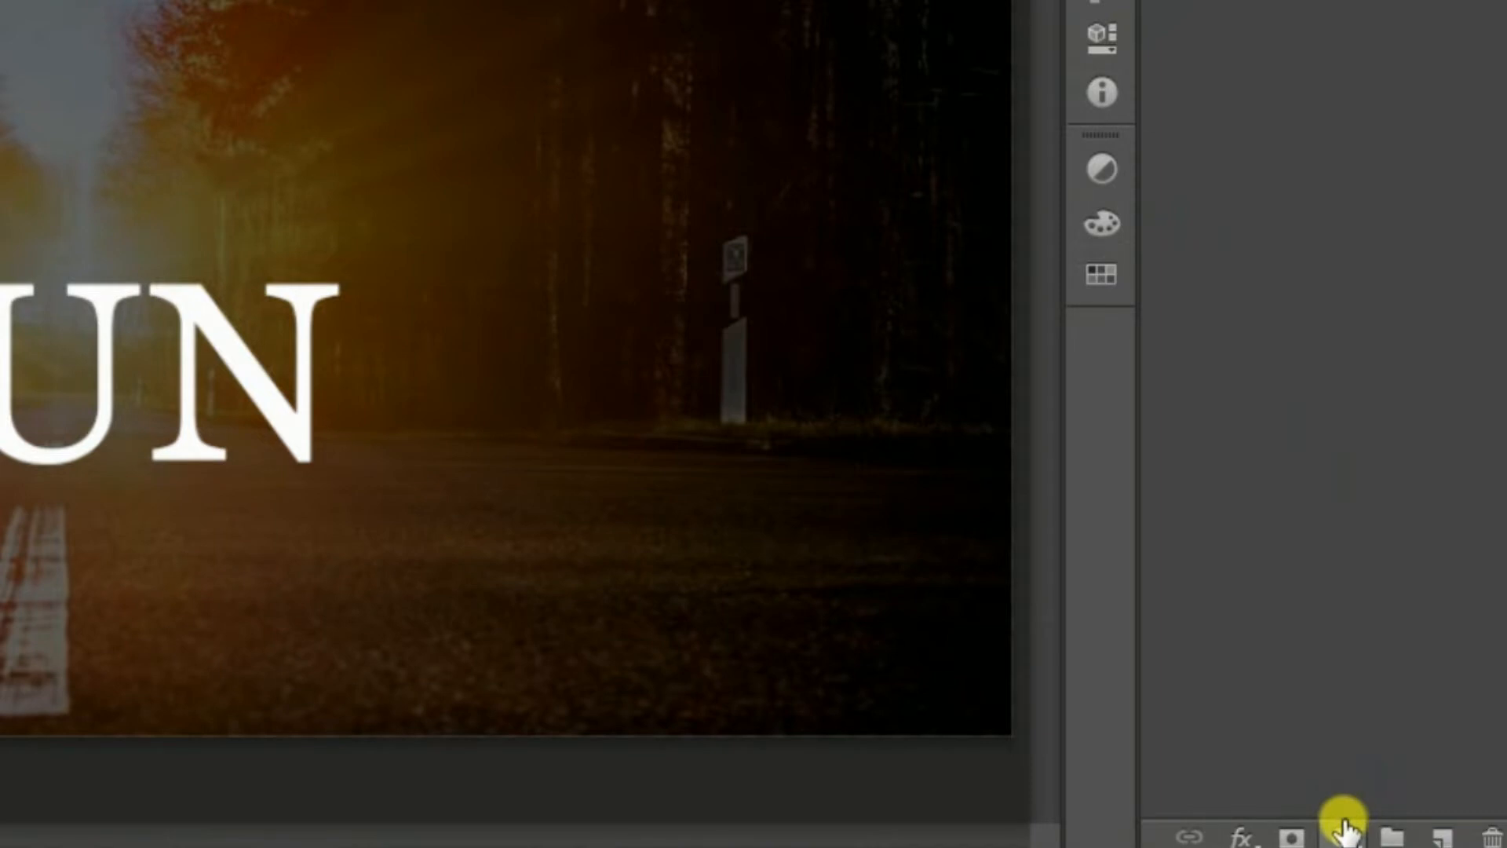
Add a Hue/Saturation adjustment layer above the Exposure layer with Saturation at -42.
left_click(1343, 827)
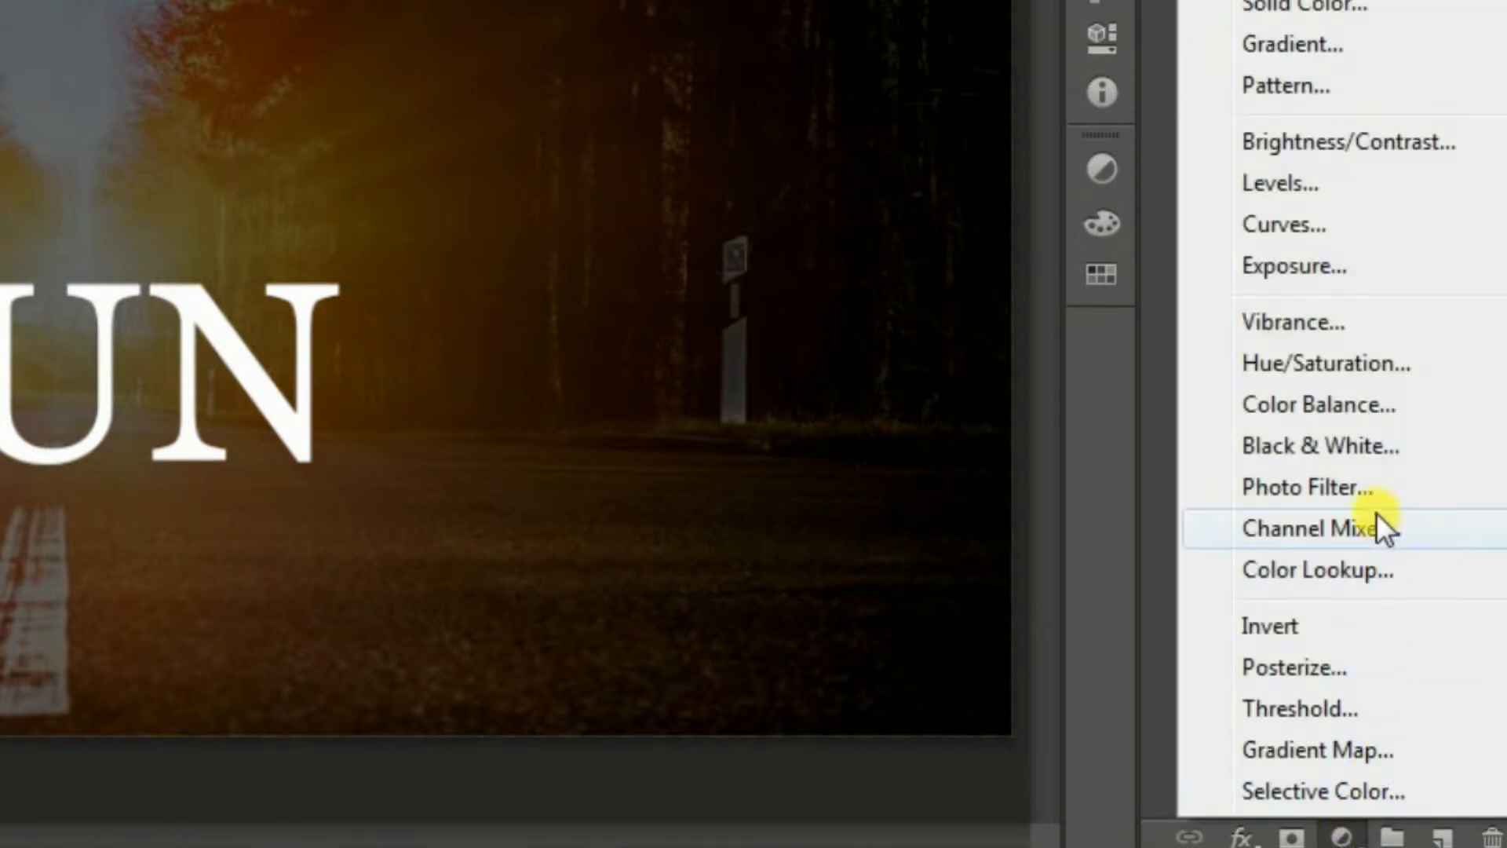
left_click(1337, 357)
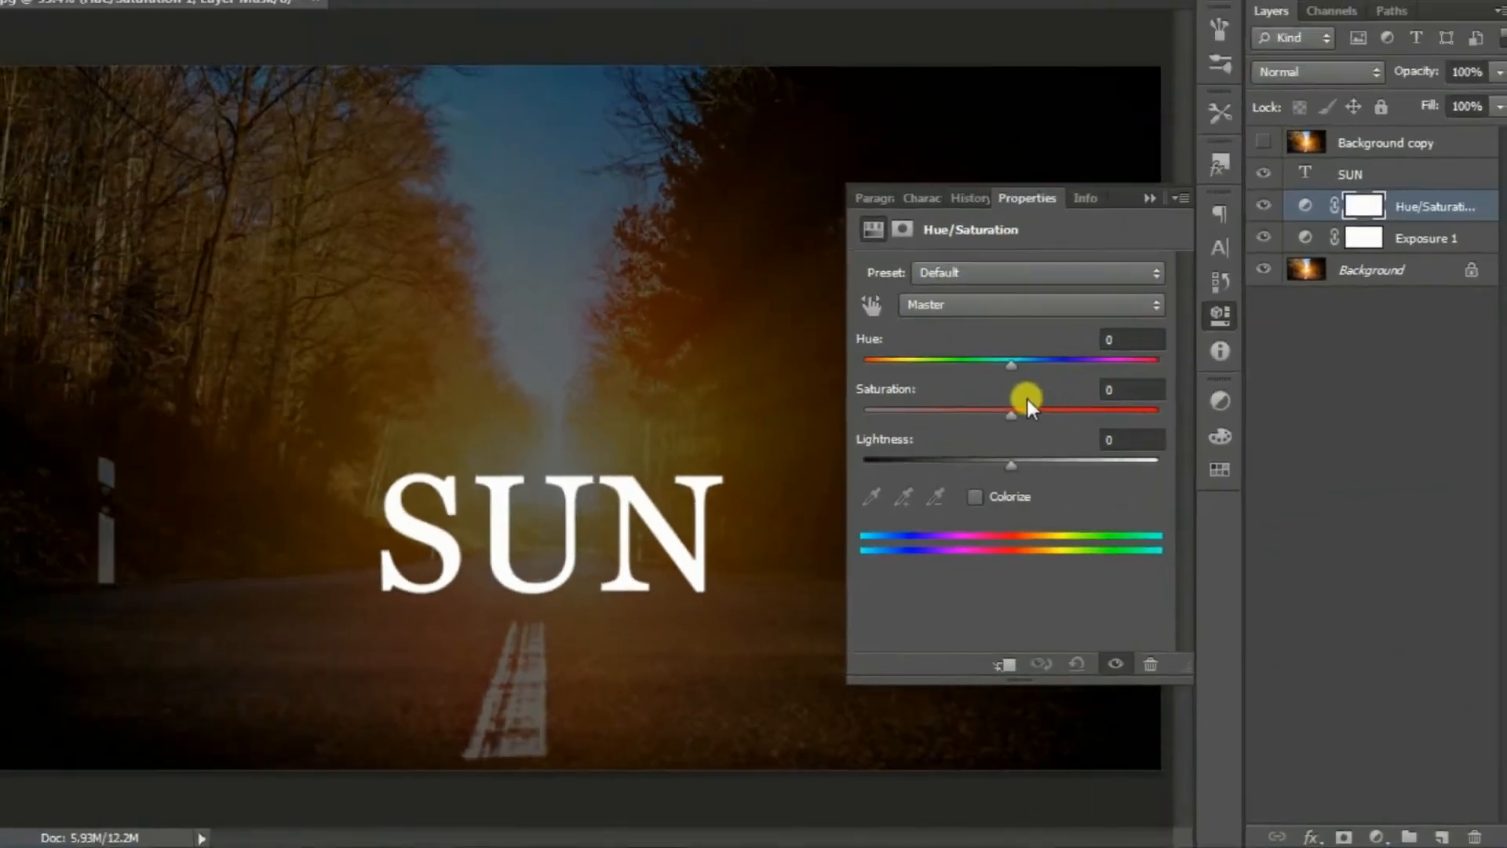
left_click_drag(1002, 407, 996, 473)
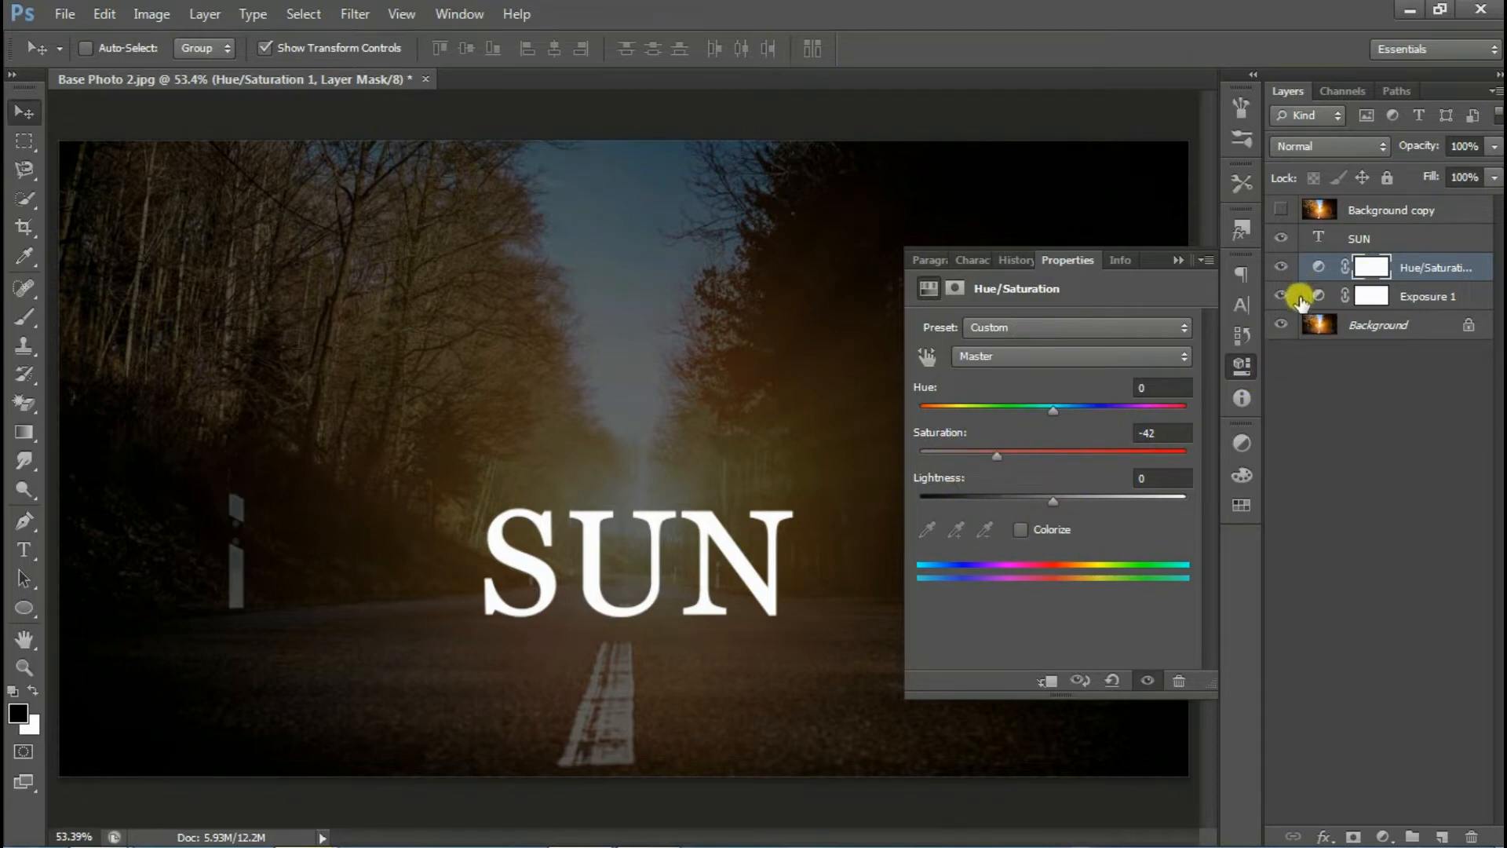
Darken the photo further by setting the Exposure 1 layer's Exposure to -3.58.
left_click(1326, 302)
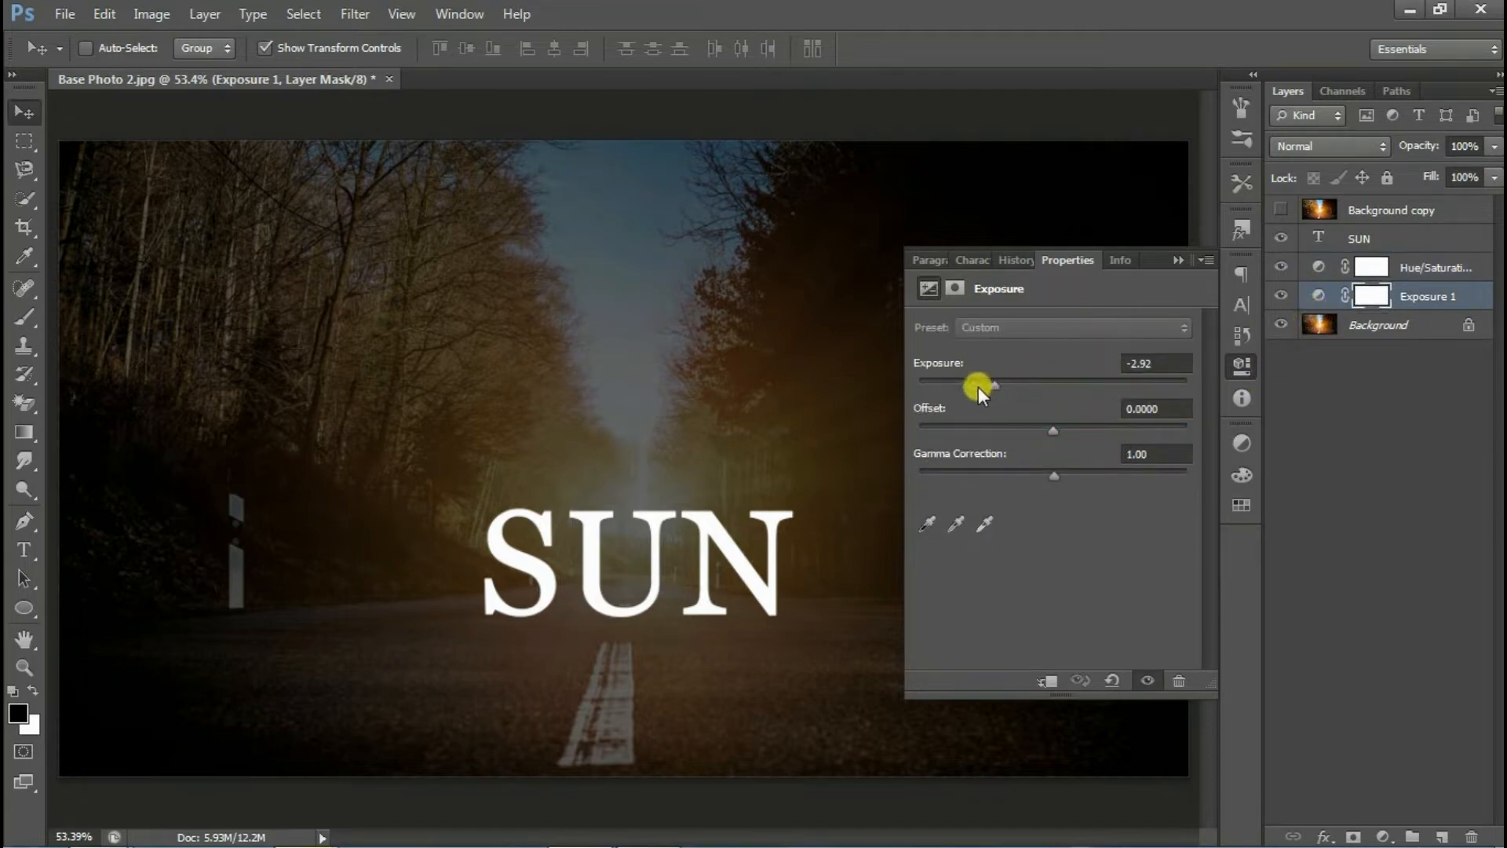
left_click_drag(985, 372, 981, 377)
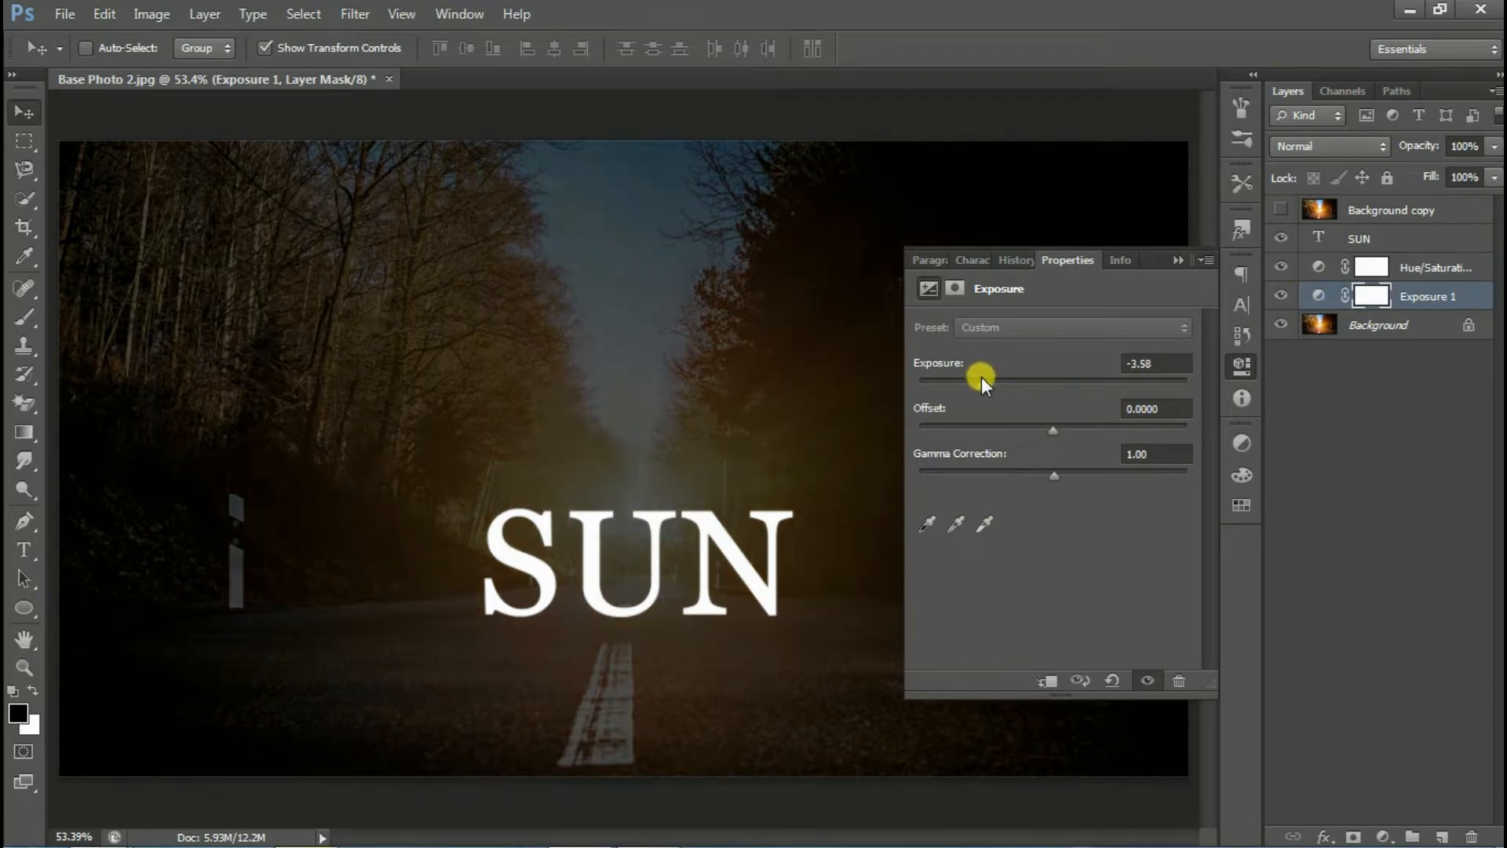
left_click(1241, 363)
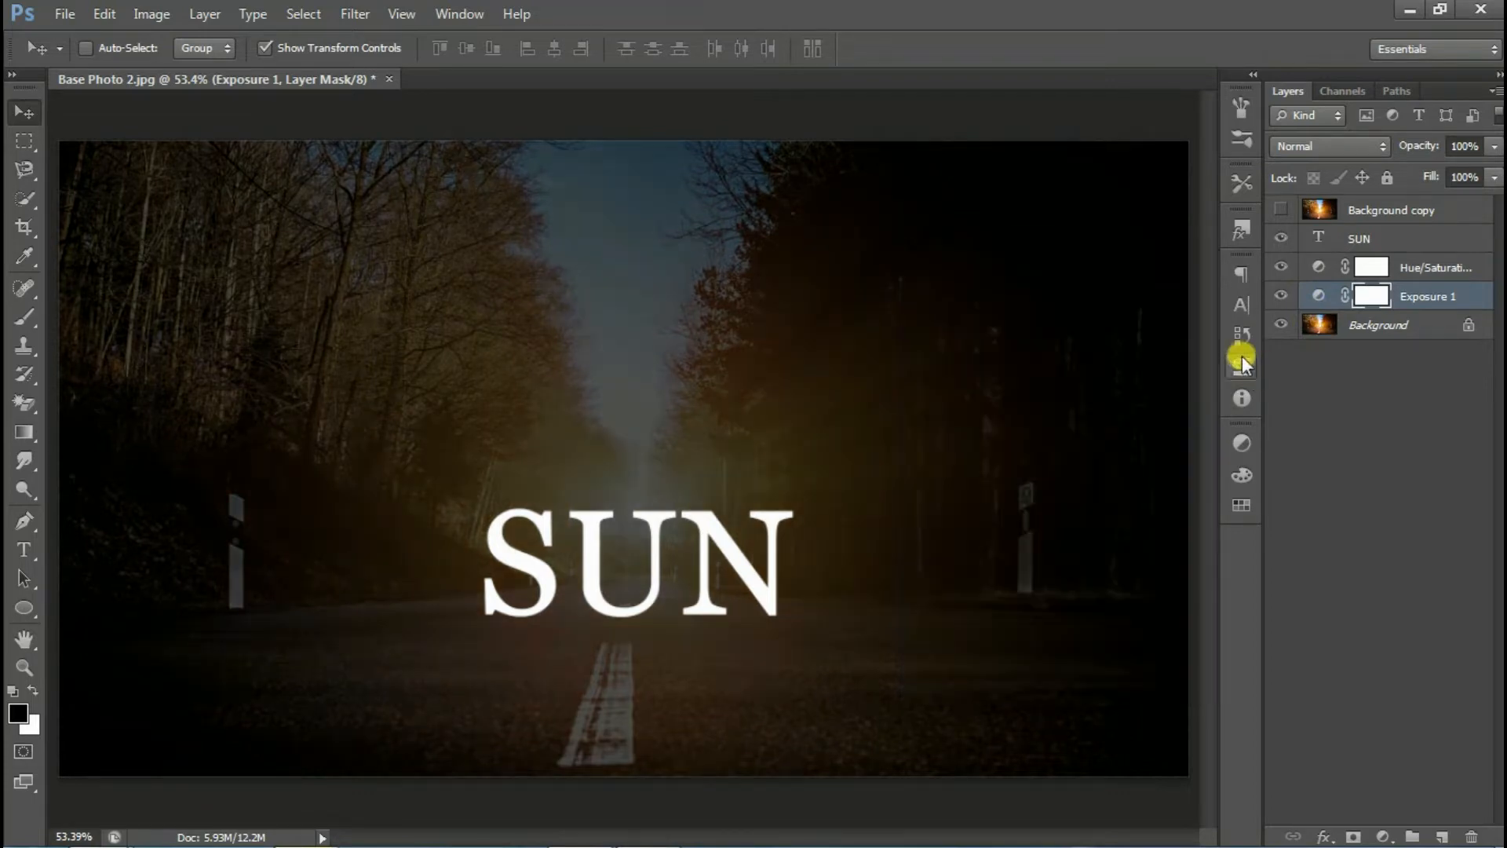
Duplicate the SUN text layer as "SUN copy" and place the copy beneath the original in the layer stack.
left_click(1362, 244)
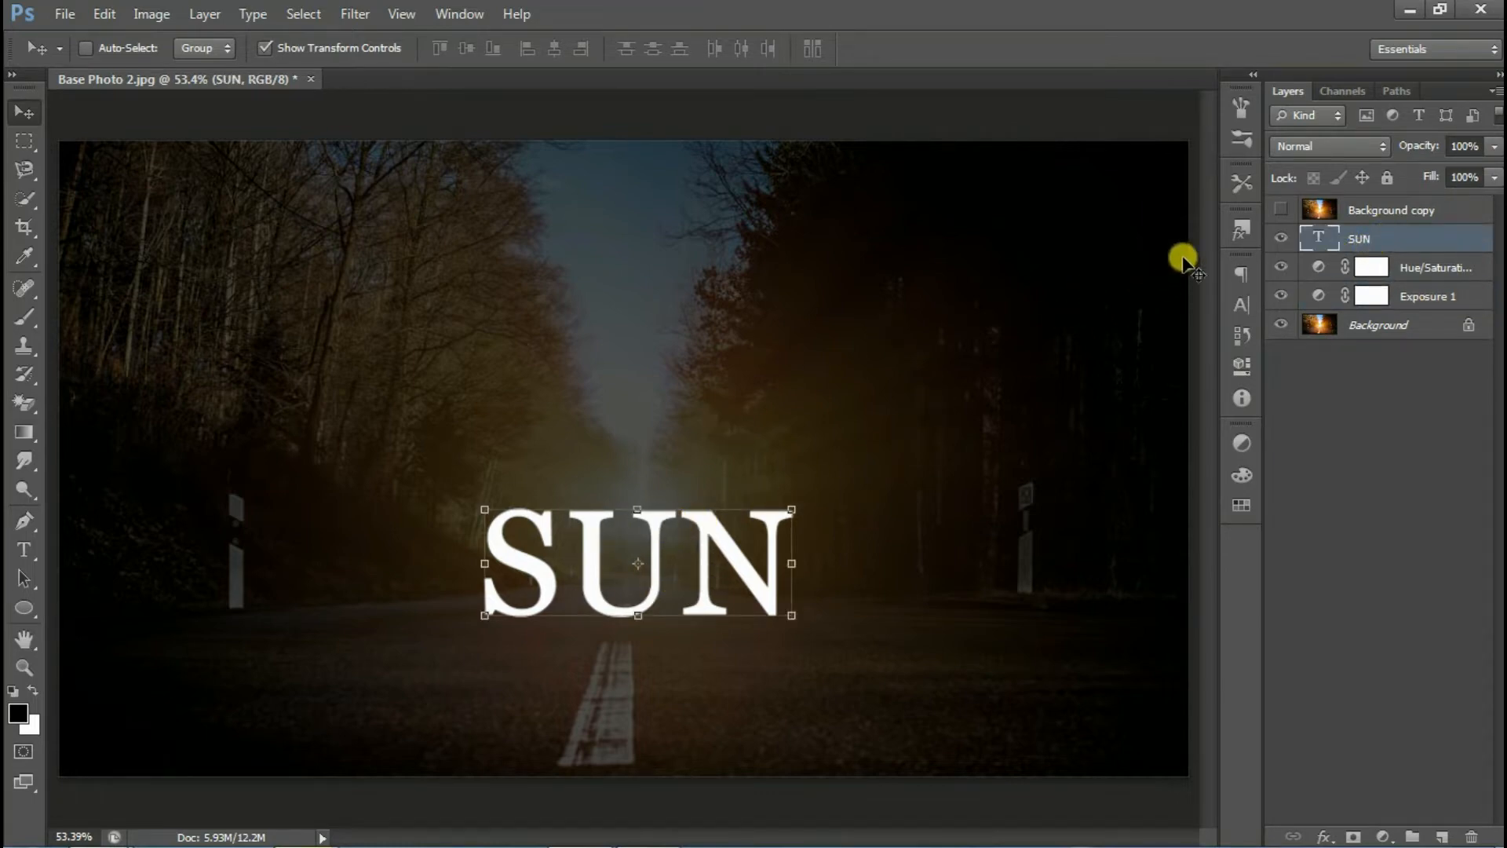
right_click(1366, 245)
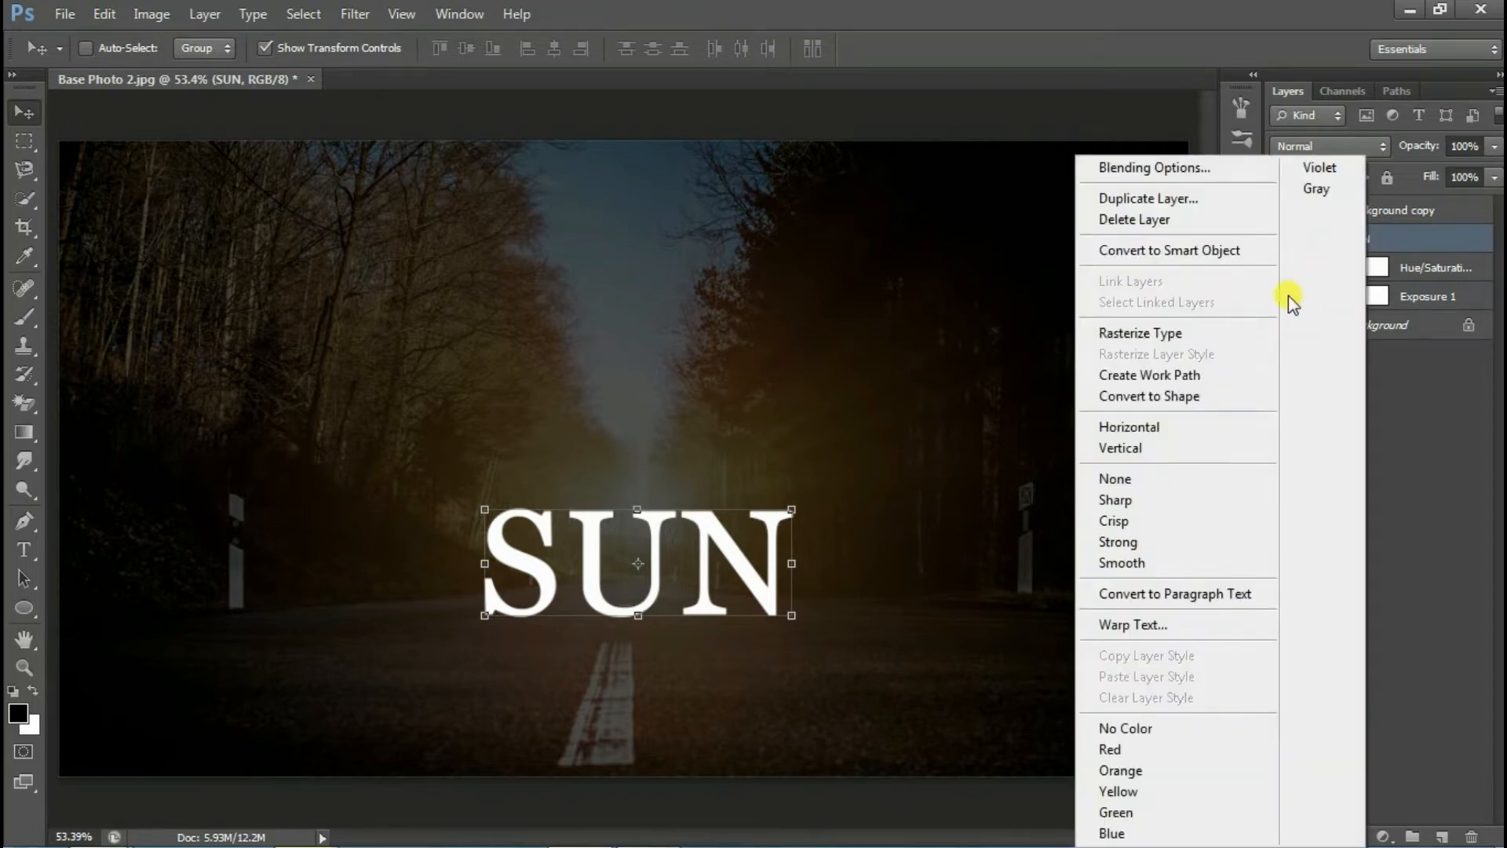
left_click(1165, 198)
left_click(944, 247)
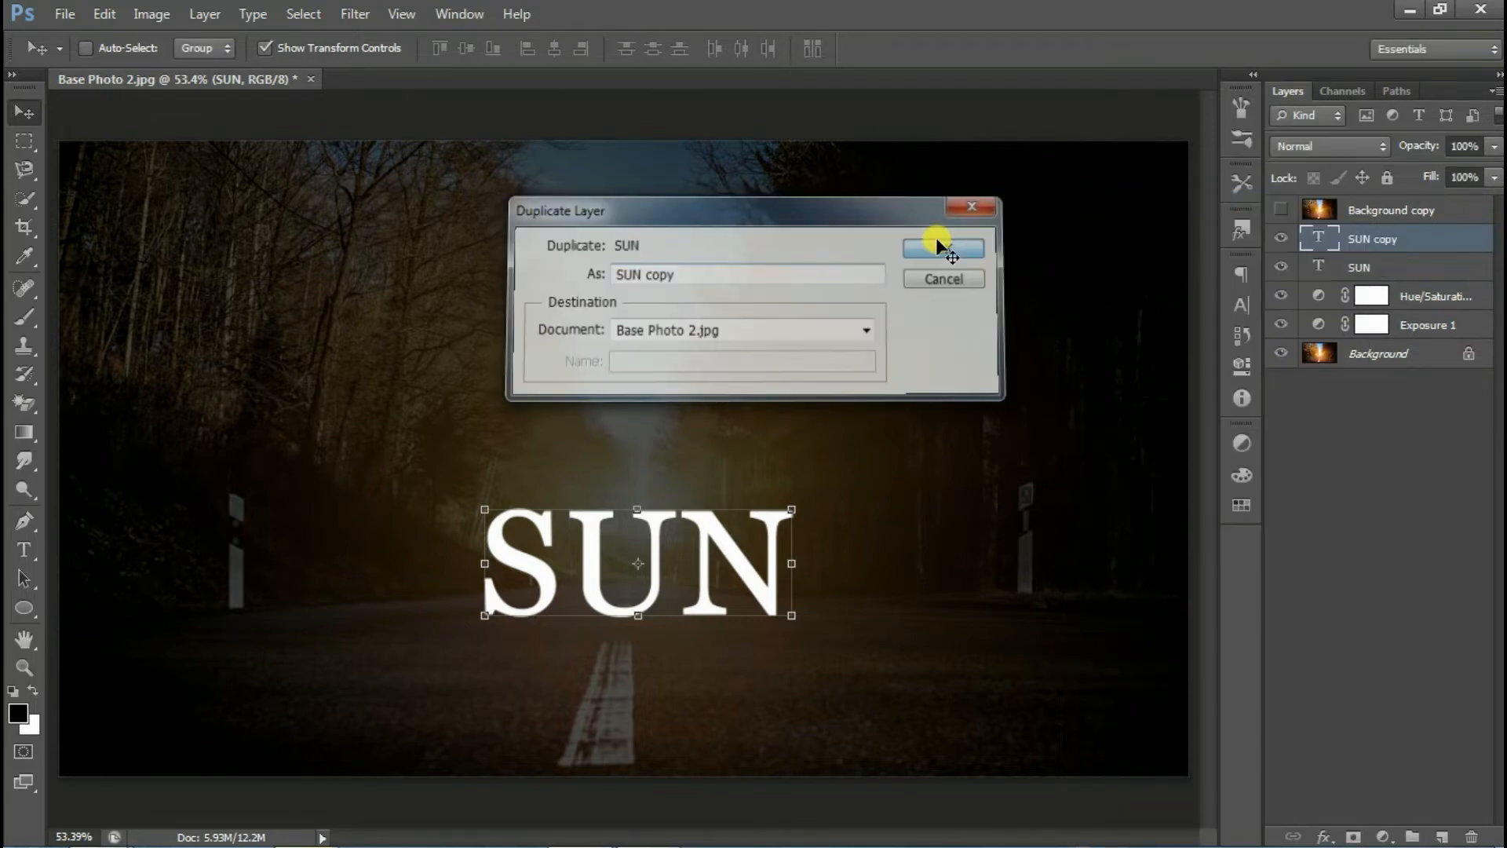
left_click_drag(1388, 237, 1351, 268)
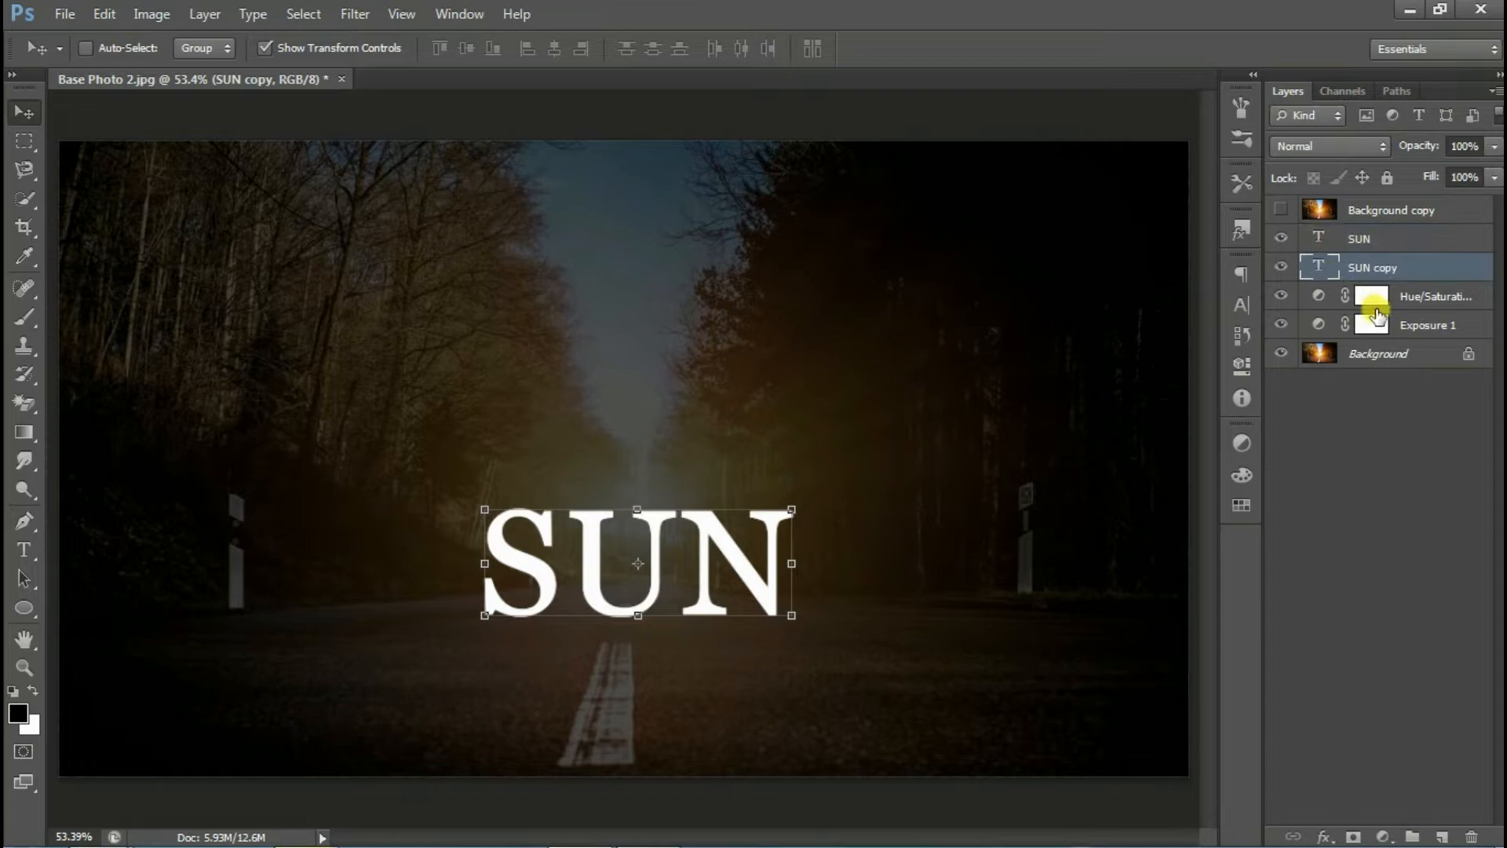
left_click(1364, 239)
left_click(1383, 264)
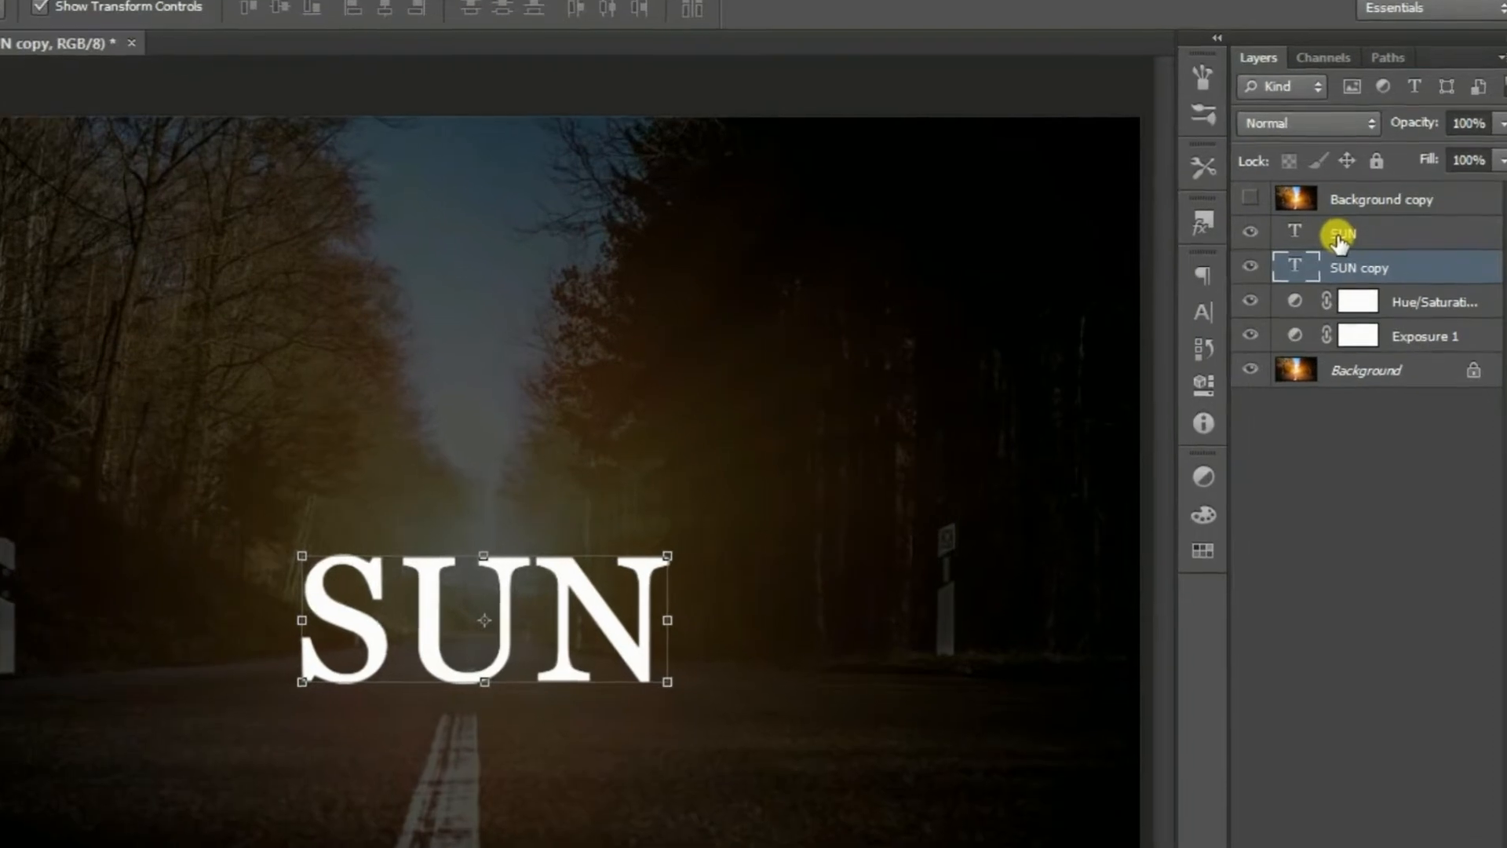
Rasterize both the SUN and SUN copy text layers.
left_click(1355, 242)
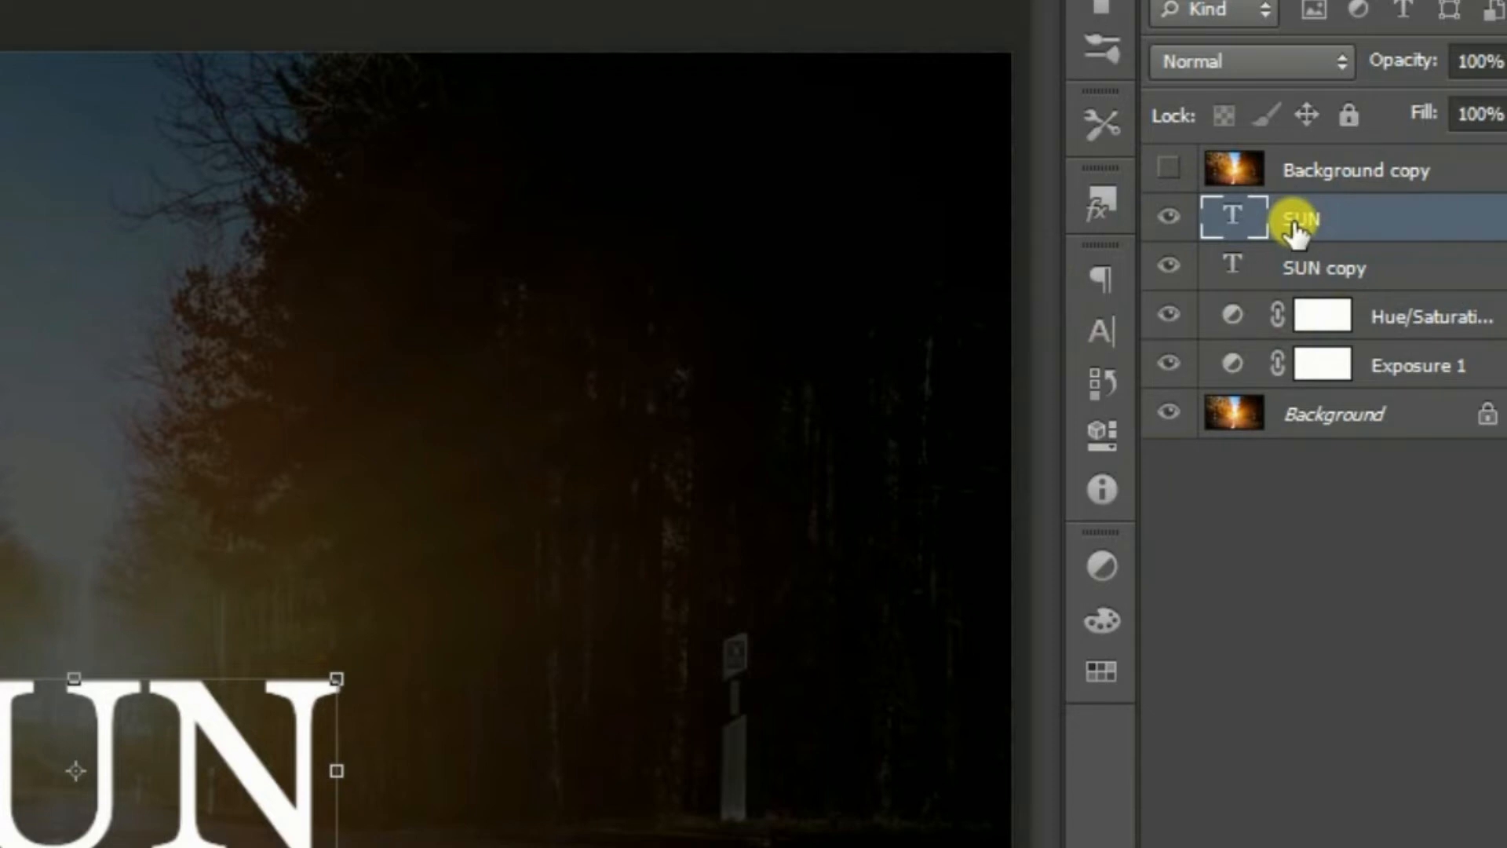
right_click(1293, 225)
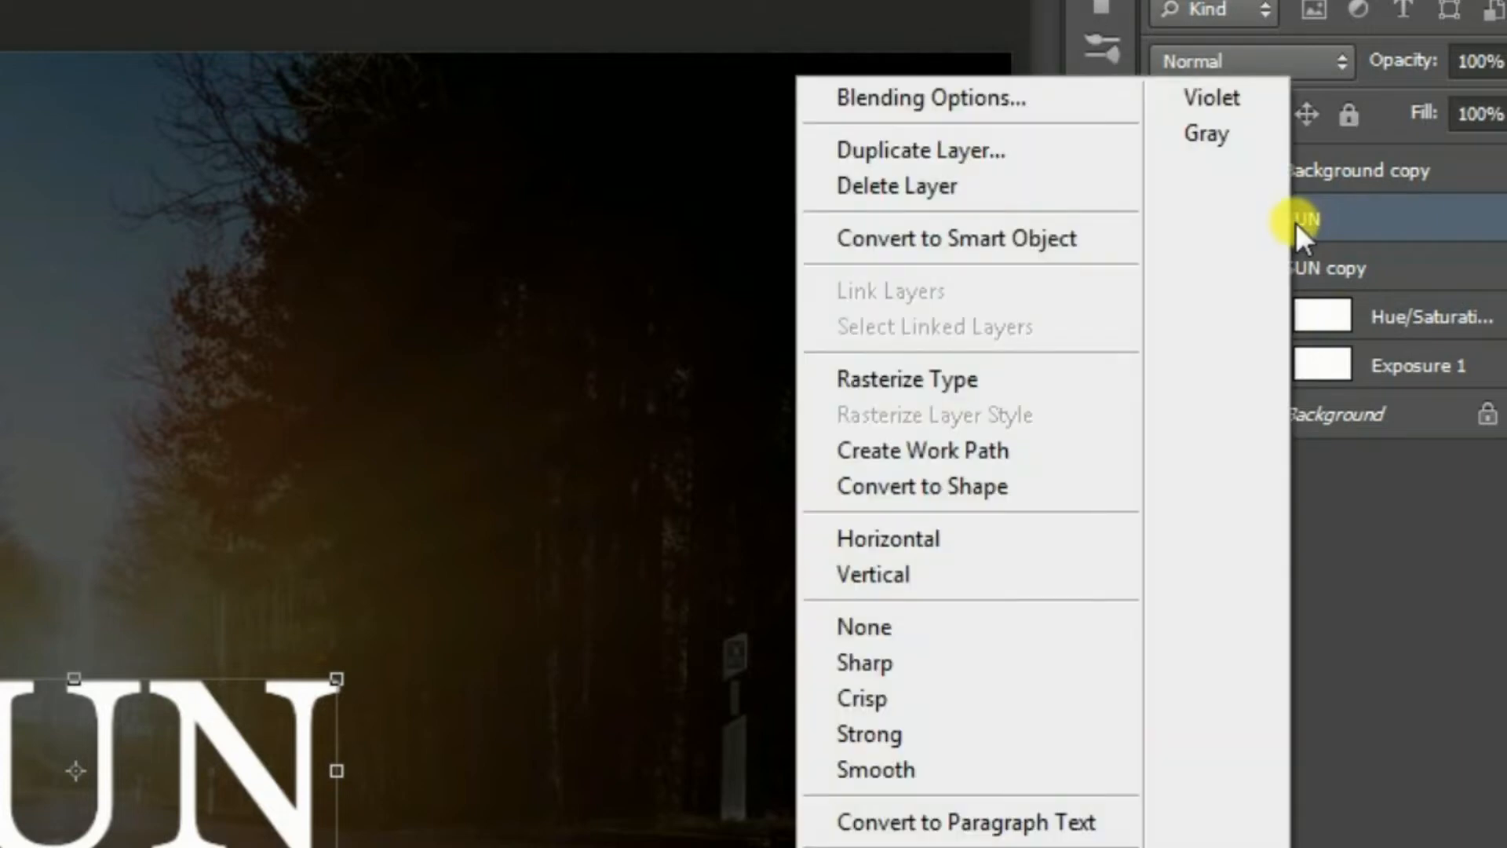
left_click(957, 380)
left_click(1332, 282)
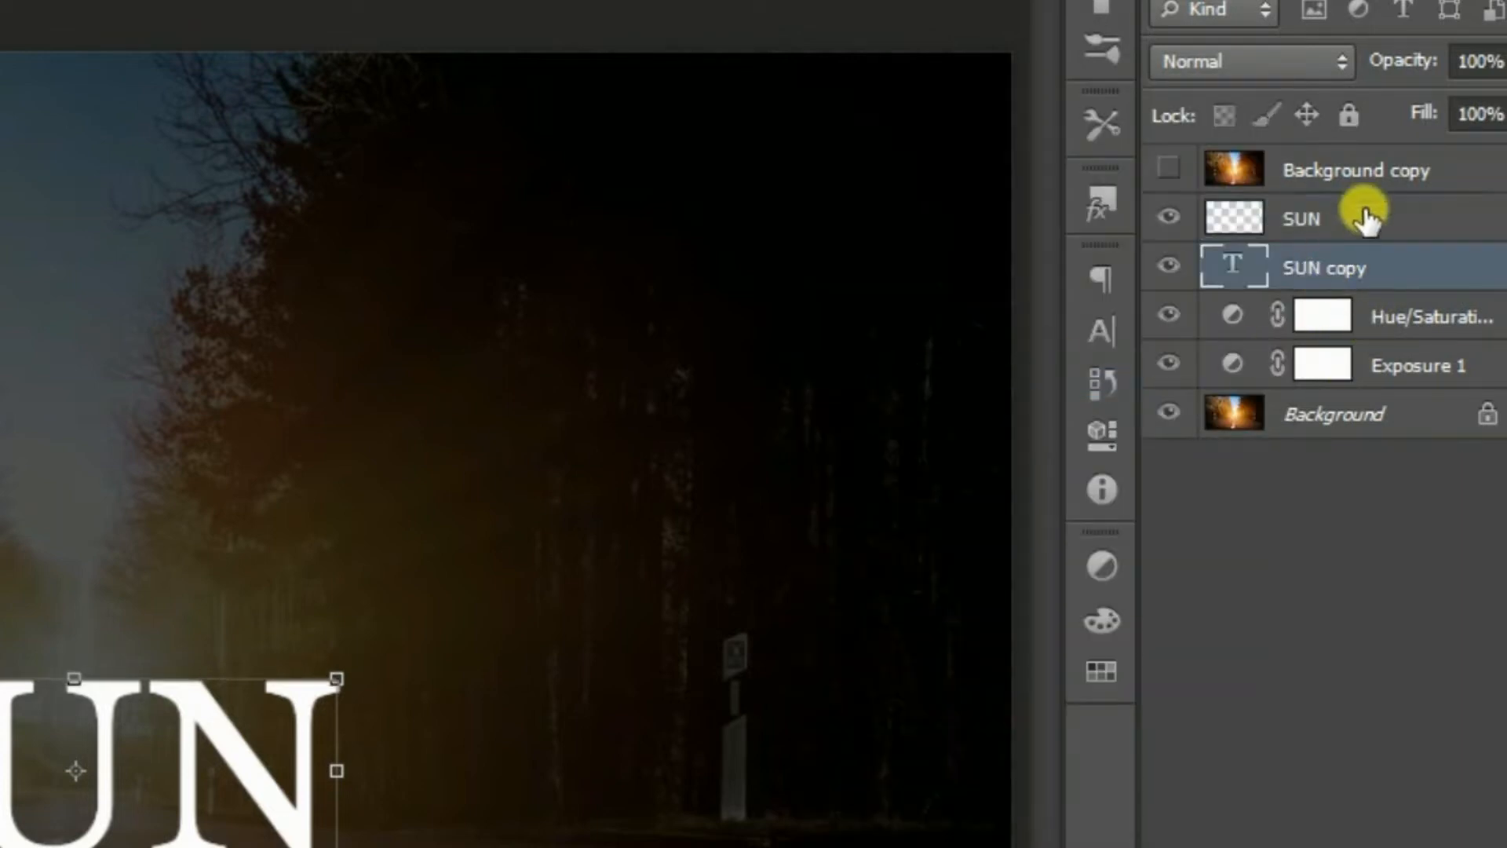
right_click(1295, 270)
left_click(970, 382)
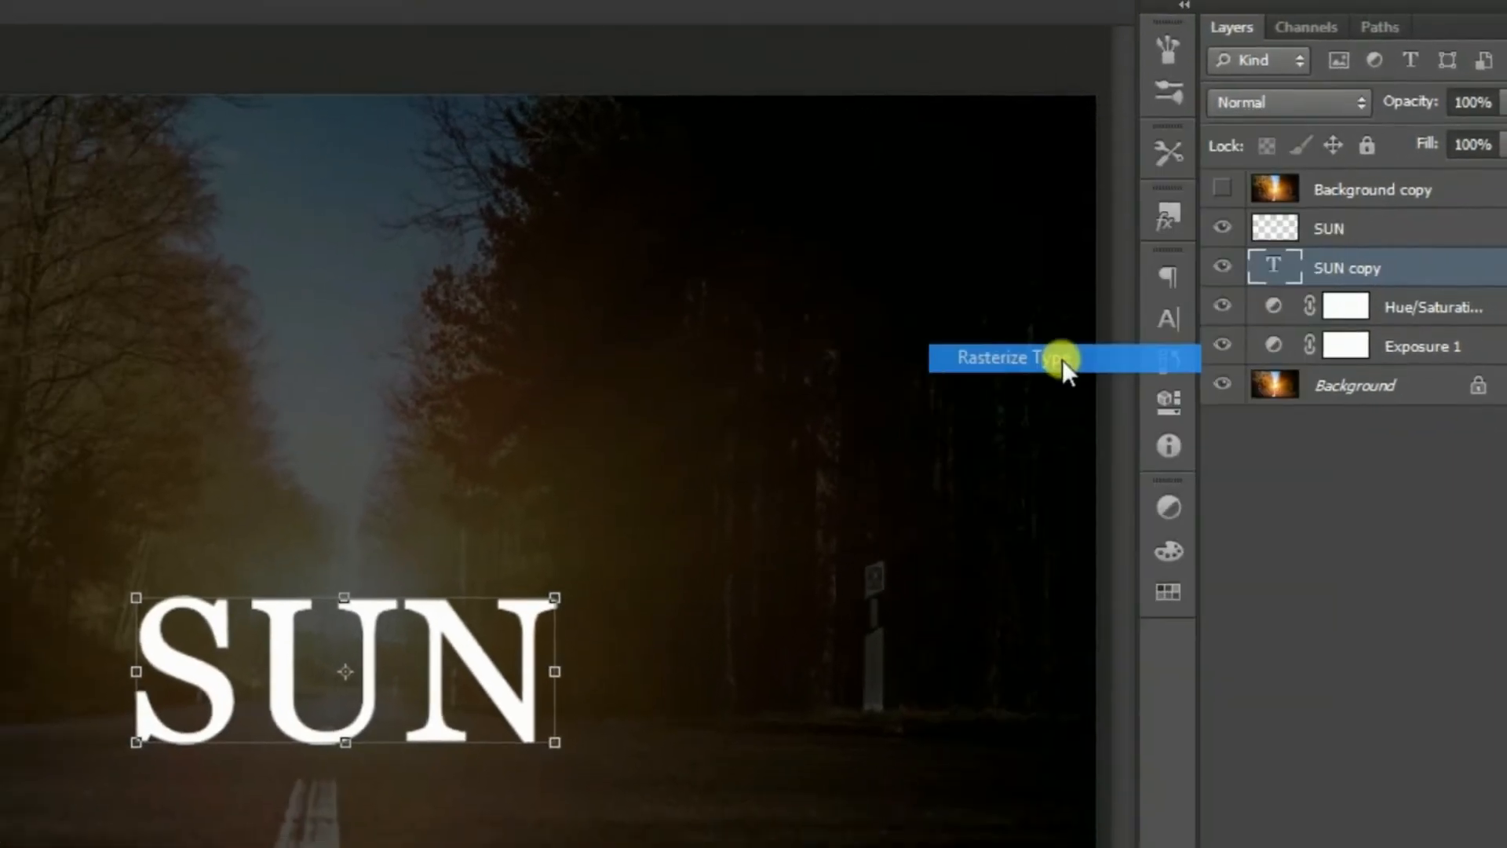
left_click(1062, 359)
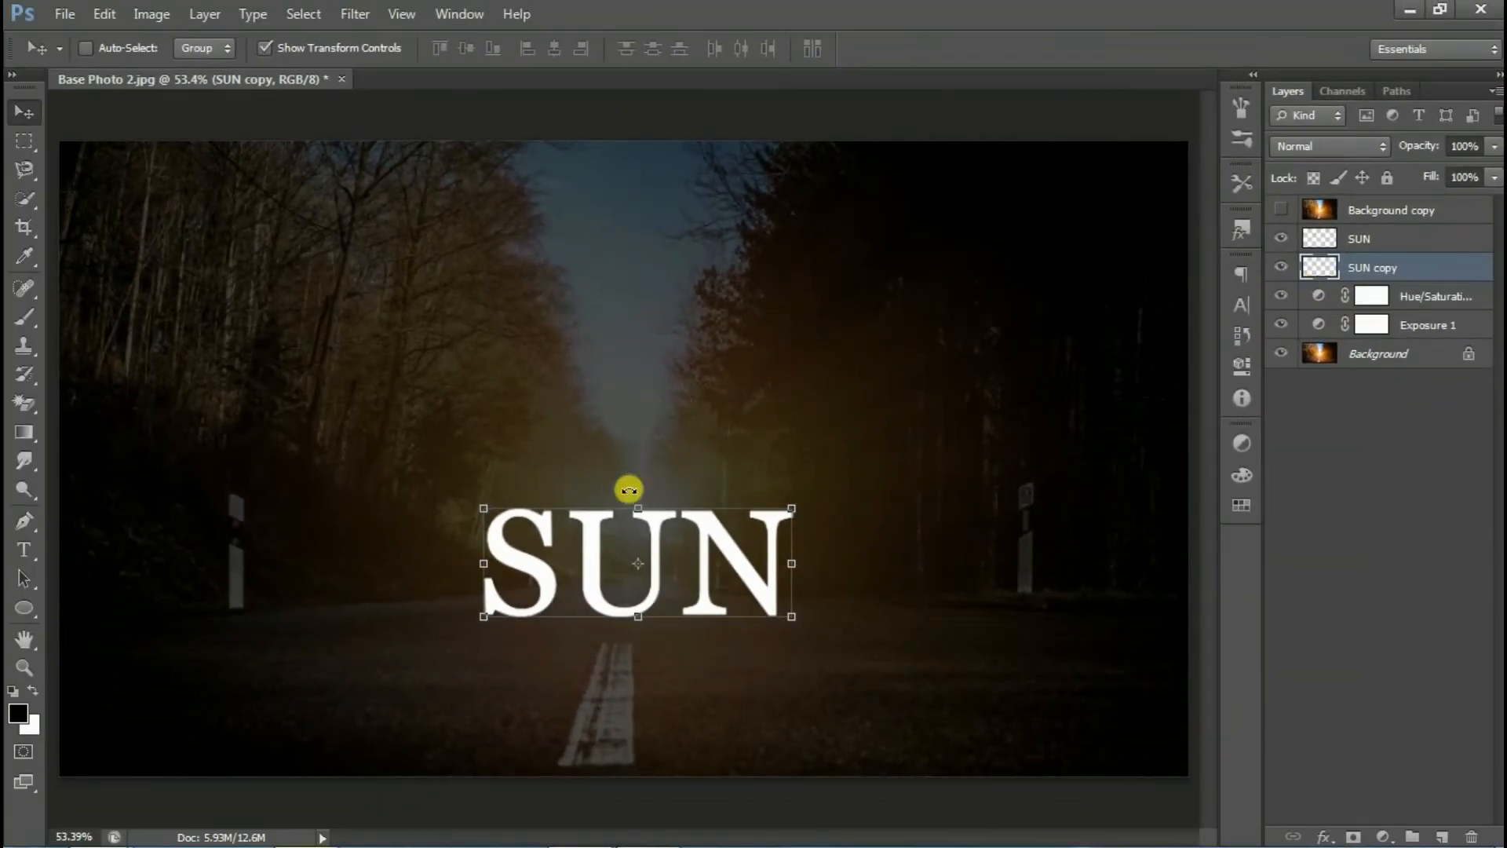
Flip the SUN copy layer vertically with Free Transform and move it to Y 902 px, directly below the SUN text as a reflection.
key("ctrl+t")
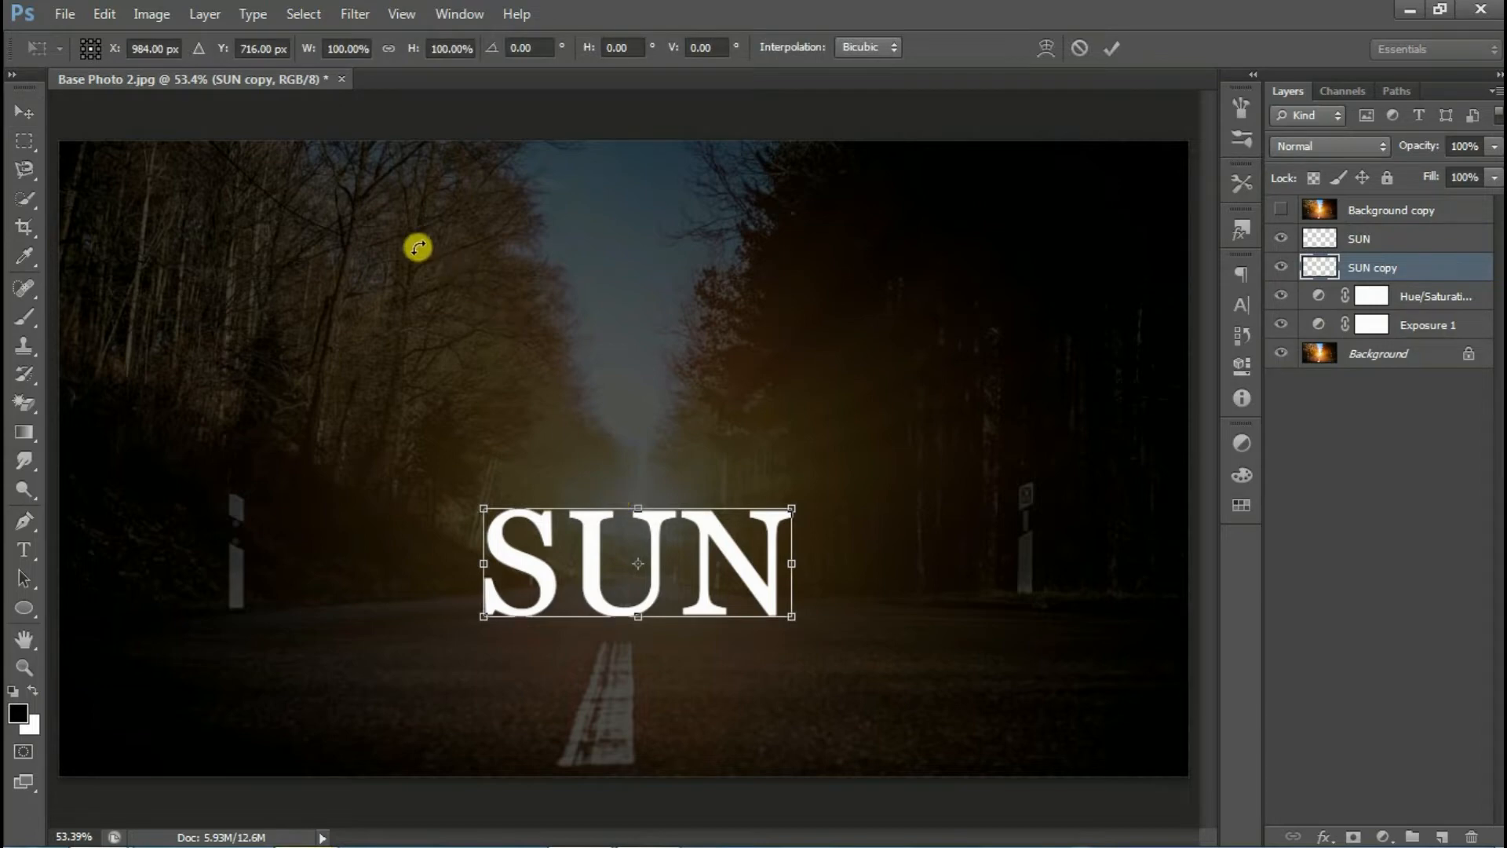
right_click(606, 546)
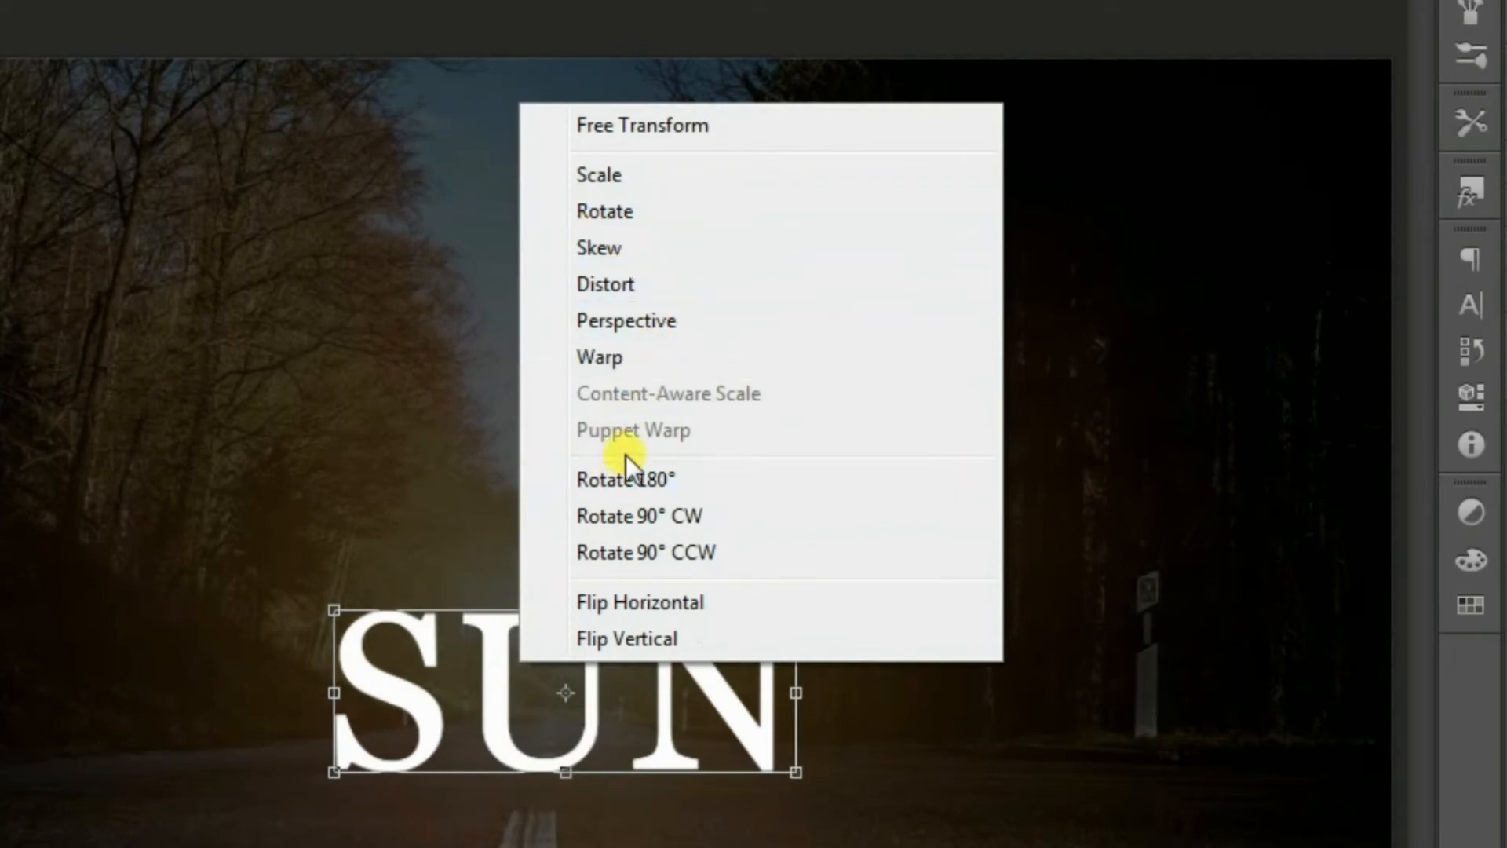
left_click(639, 640)
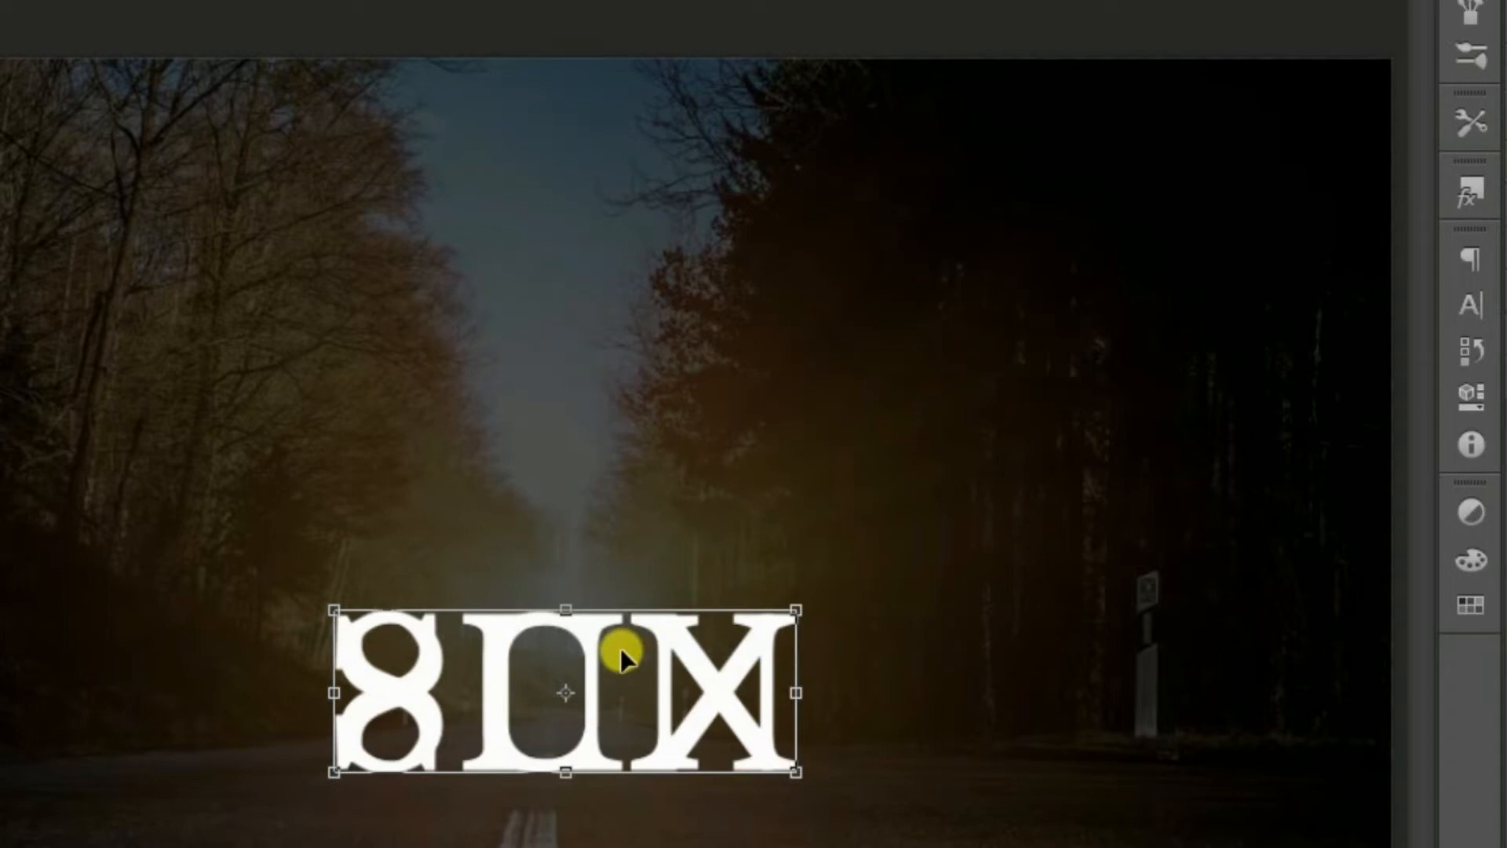
left_click_drag(620, 656, 614, 826)
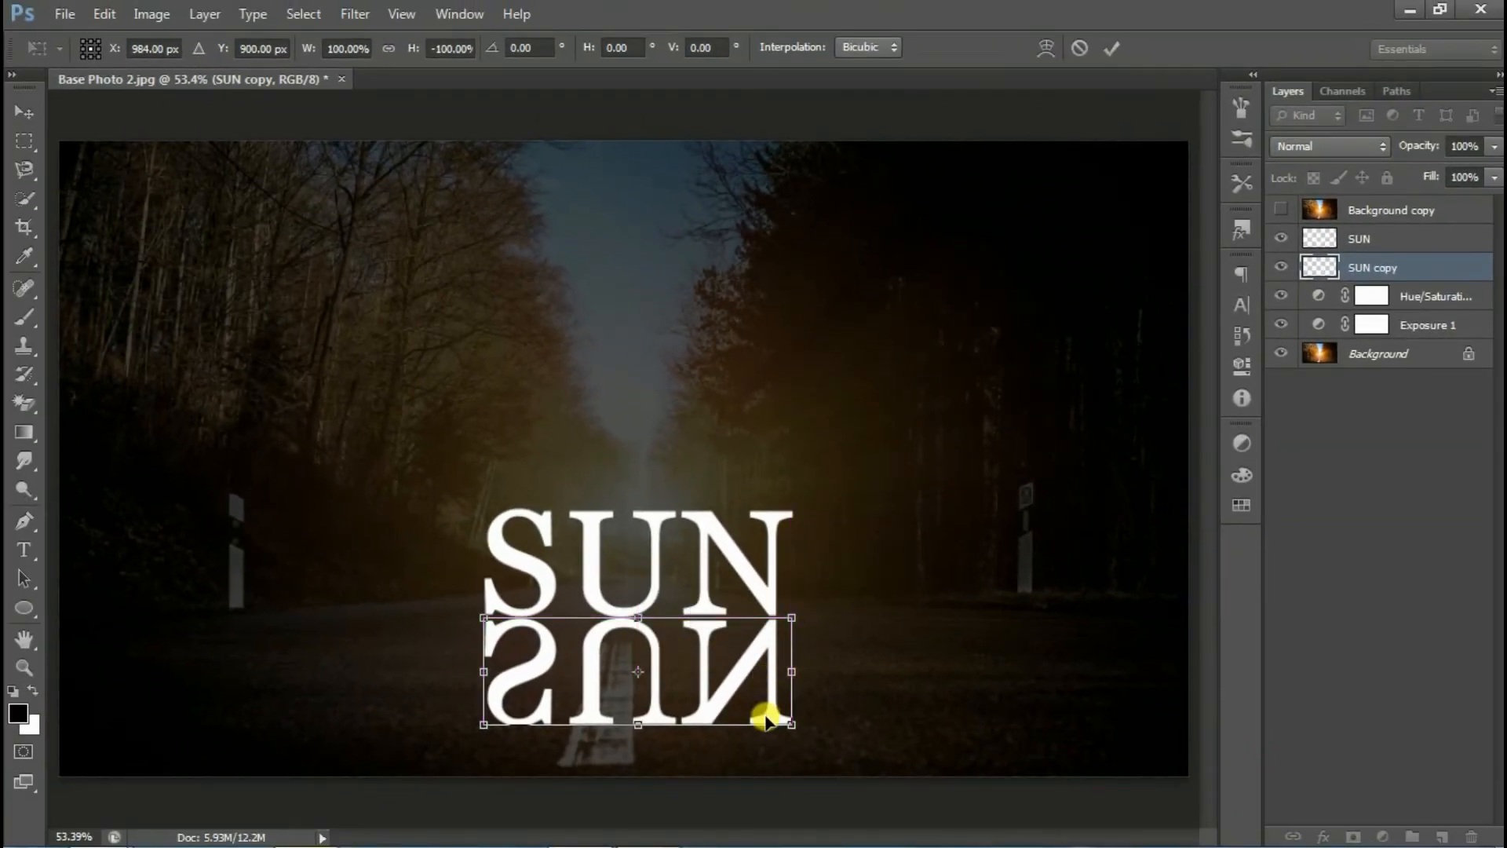
left_click_drag(765, 719, 765, 720)
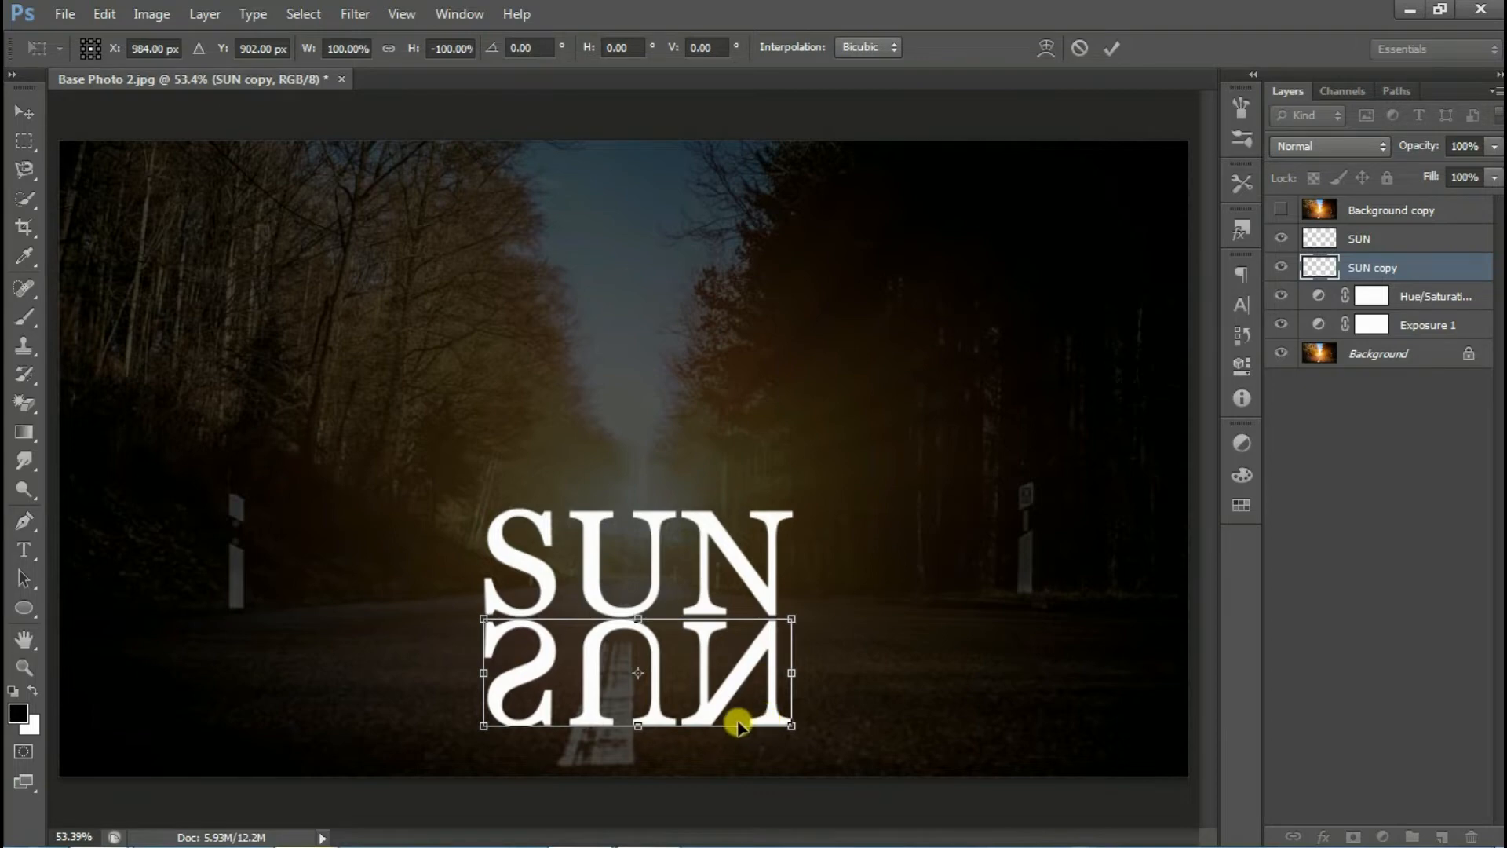
Flare the near edge of the flipped SUN copy symmetrically with Perspective, to a transform width of about 346%.
right_click(738, 696)
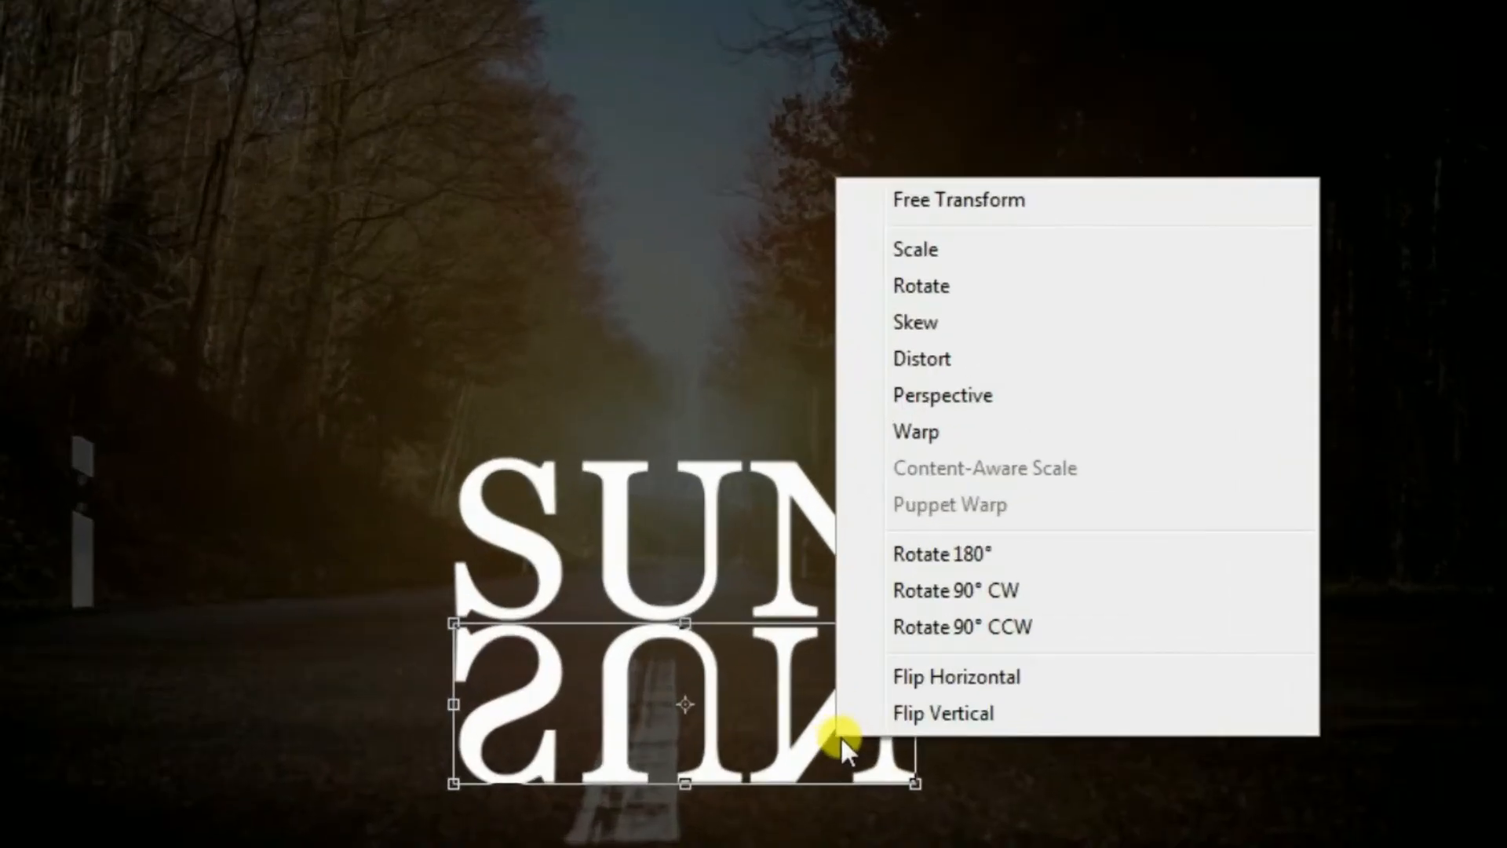
left_click(1003, 390)
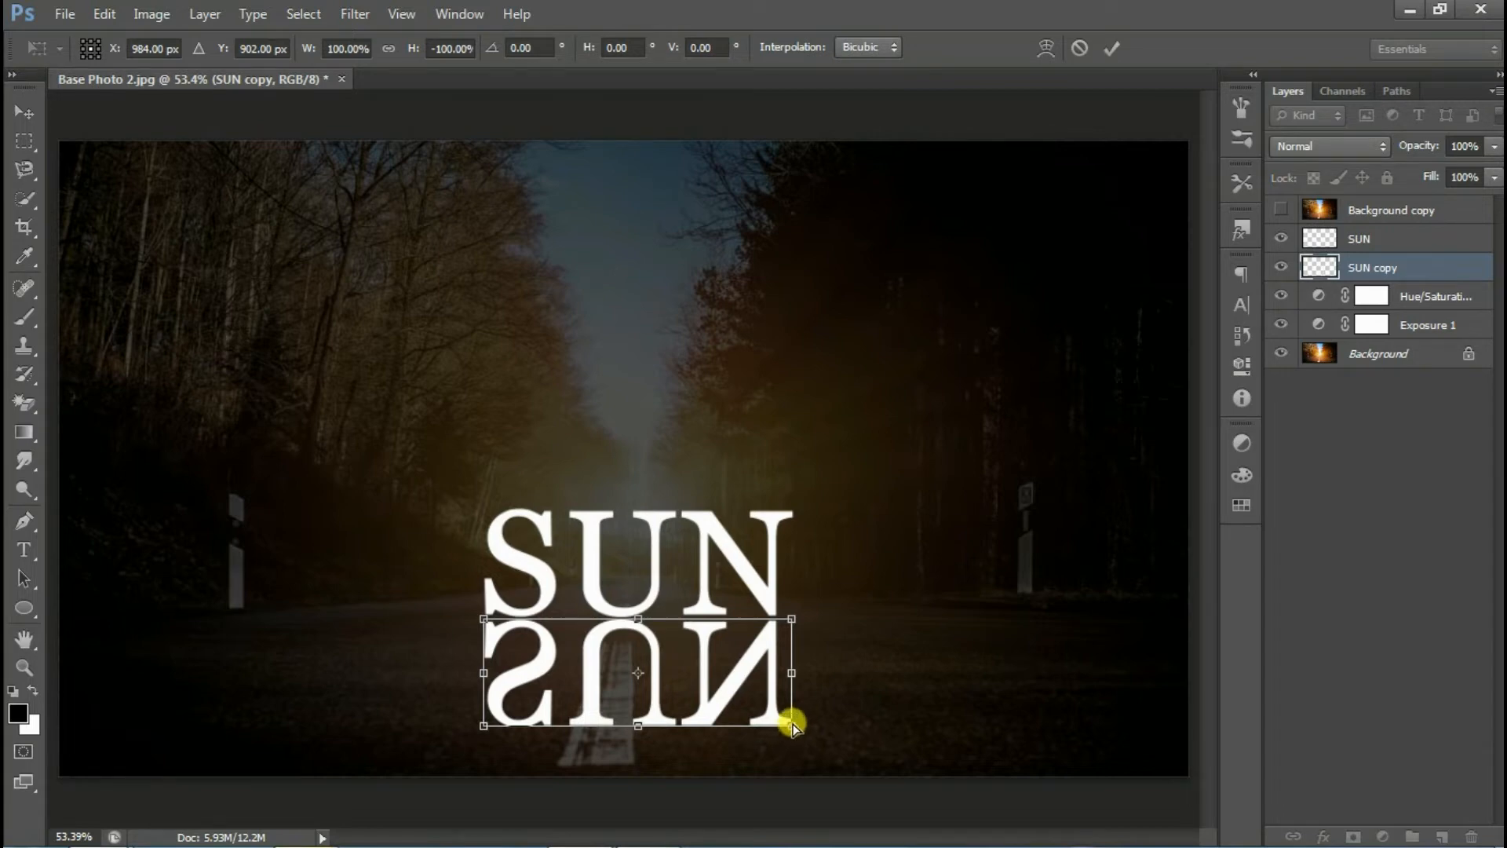
left_click_drag(789, 722, 1169, 728)
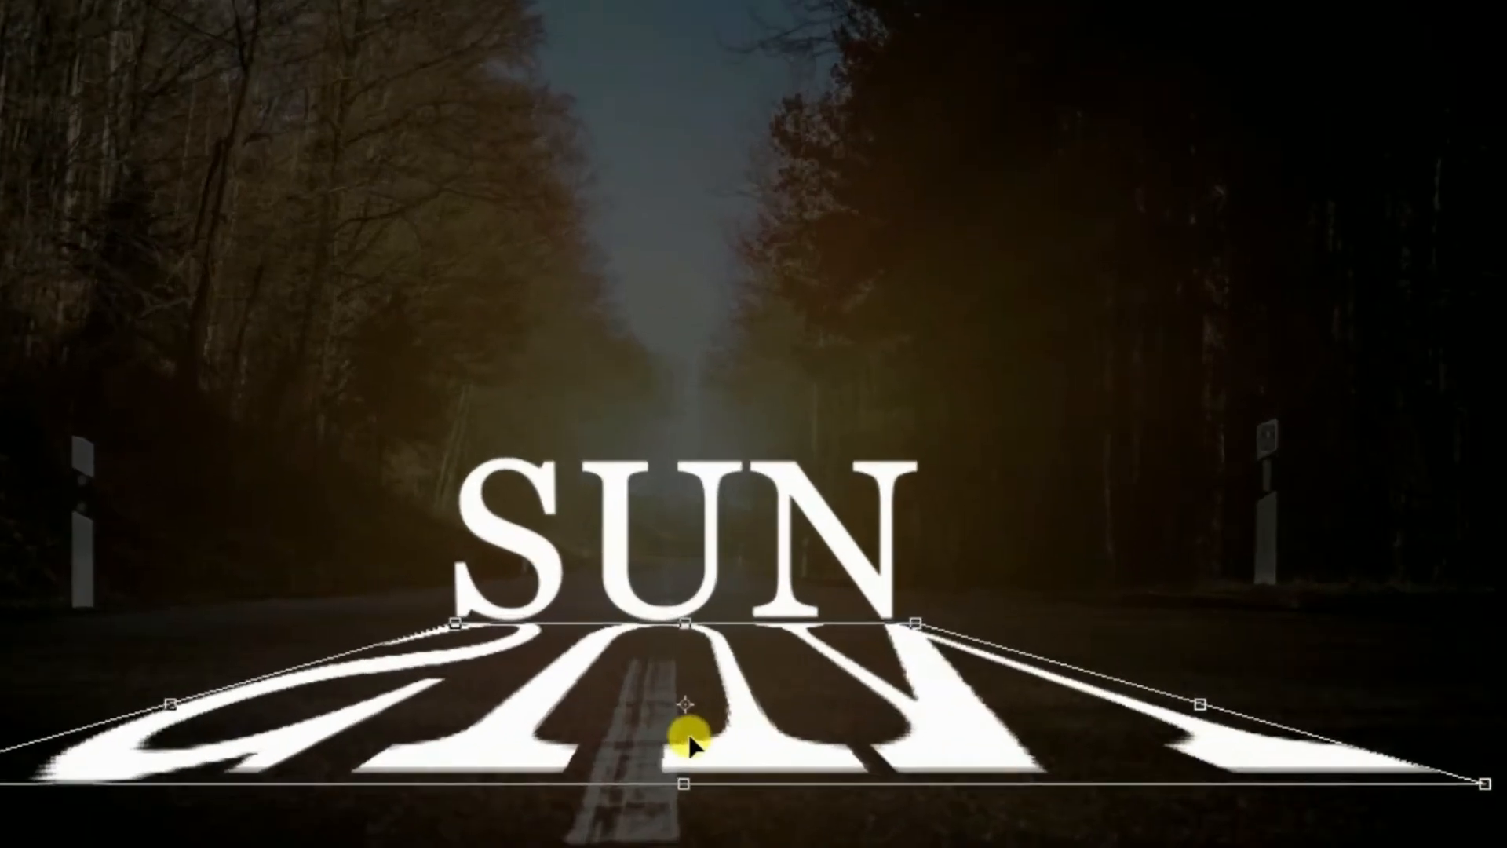
Shorten the SUN copy reflection with Free Transform to a height of about -72.28% and apply the transform.
right_click(761, 729)
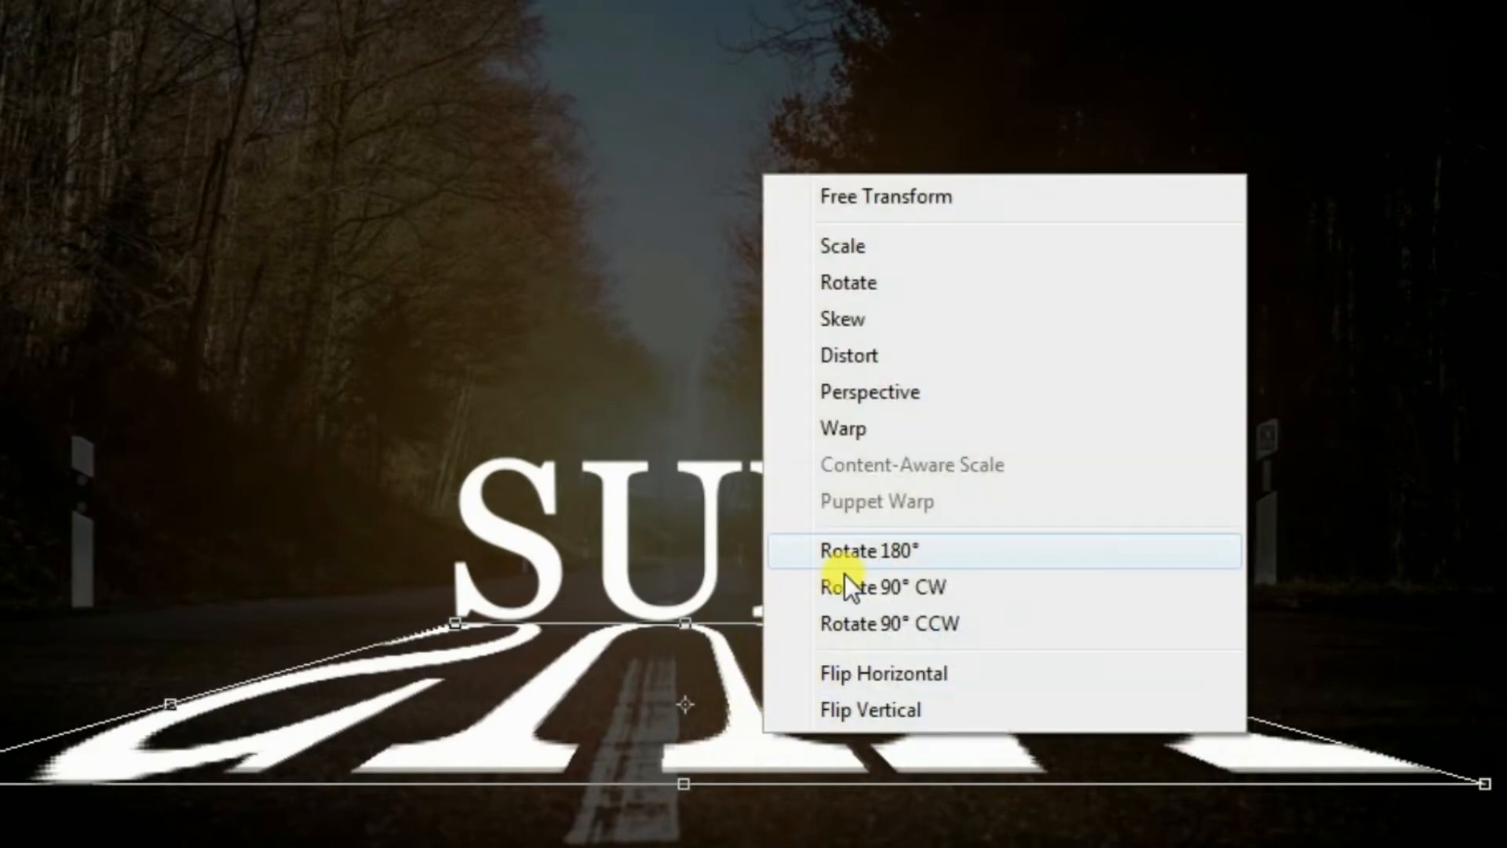
left_click(831, 197)
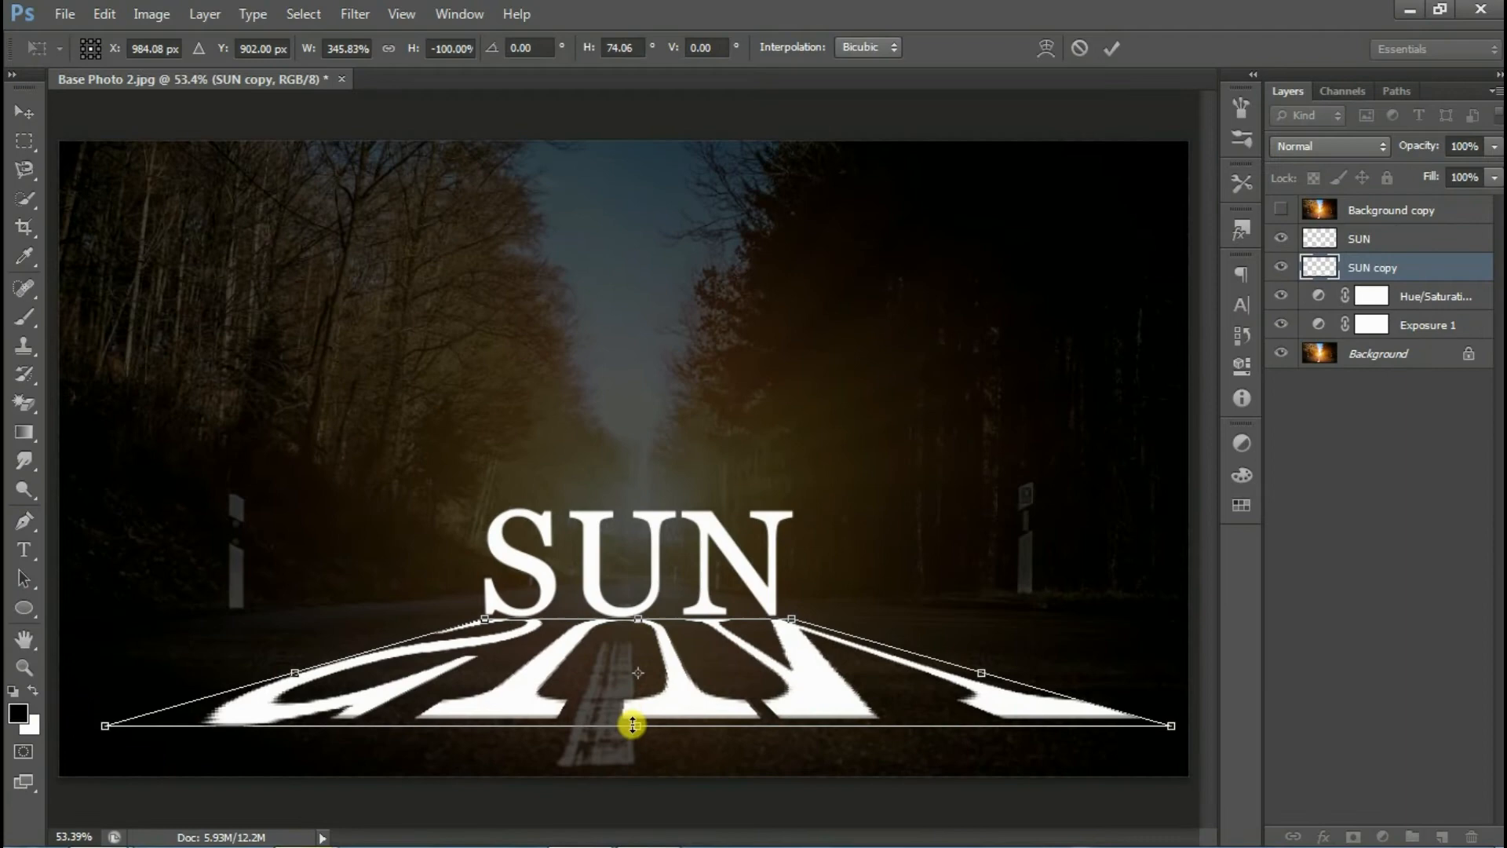
left_click_drag(632, 725, 649, 696)
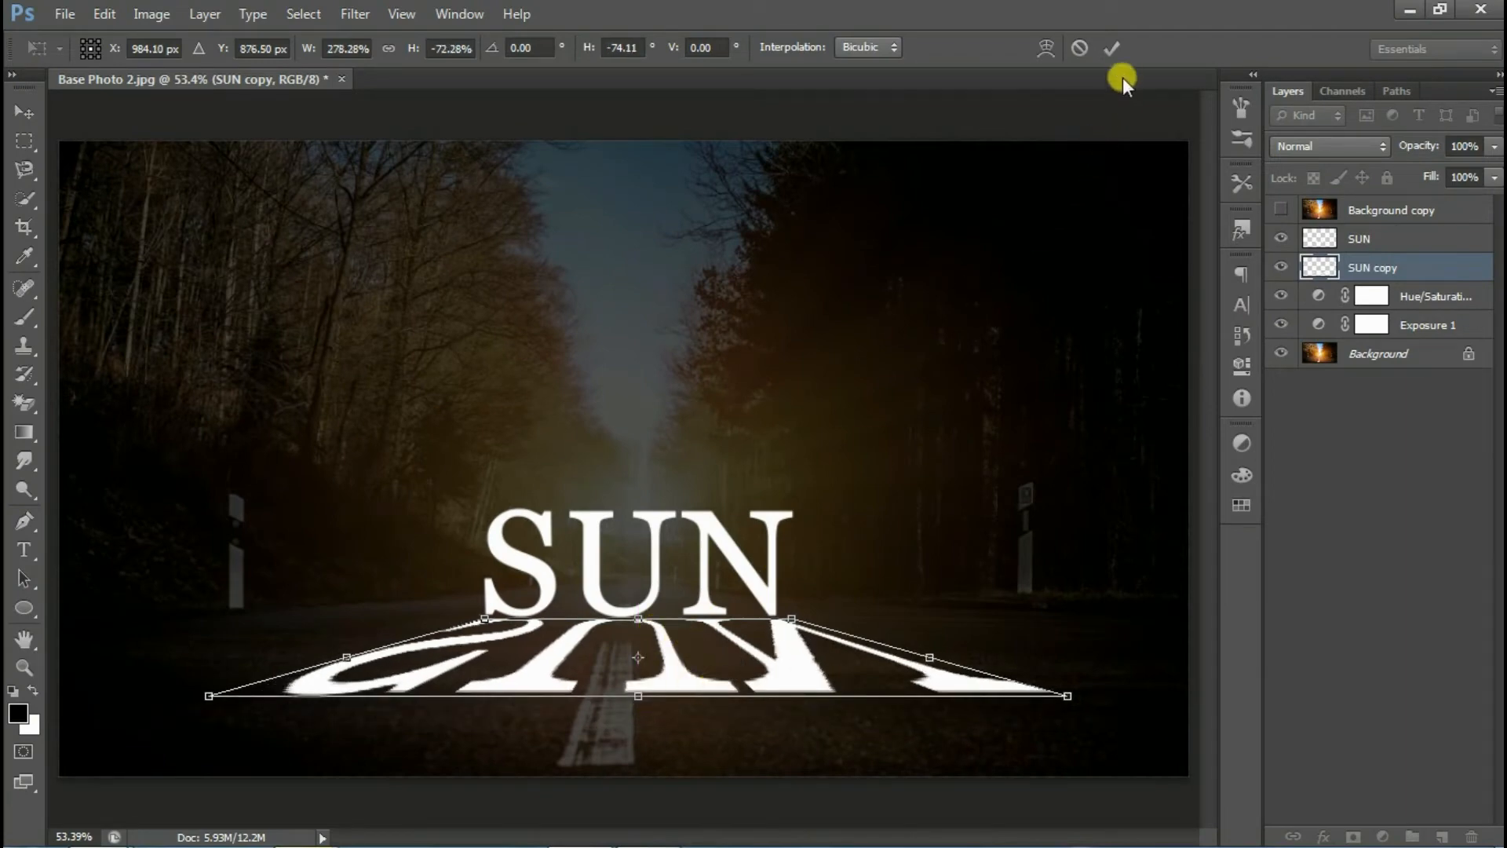
left_click(1124, 43)
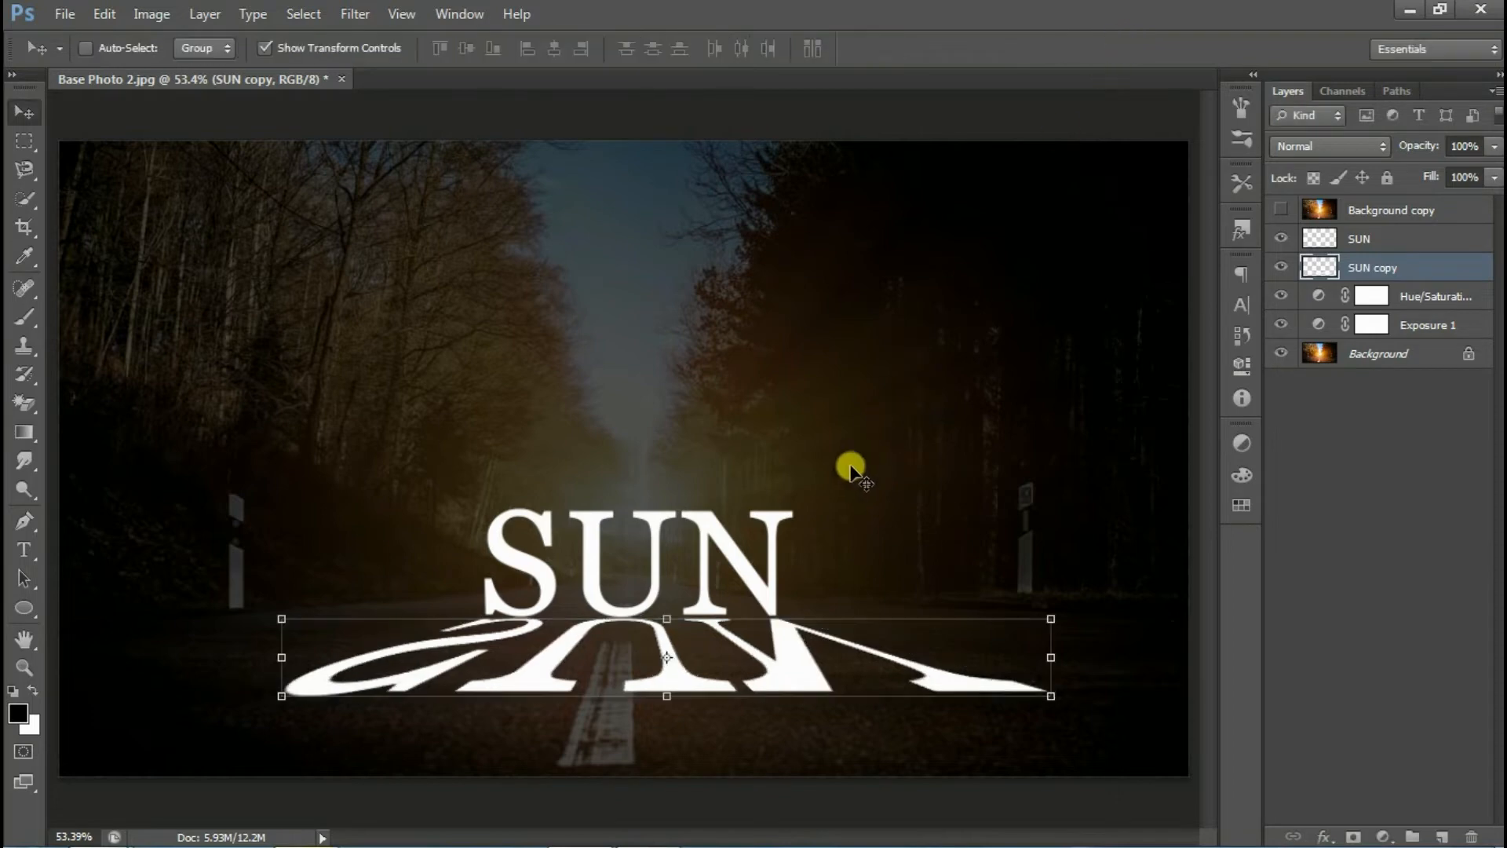
Hide the SUN copy layer, show the Background copy layer and clip it to the SUN layer with a clipping mask.
left_click(1281, 268)
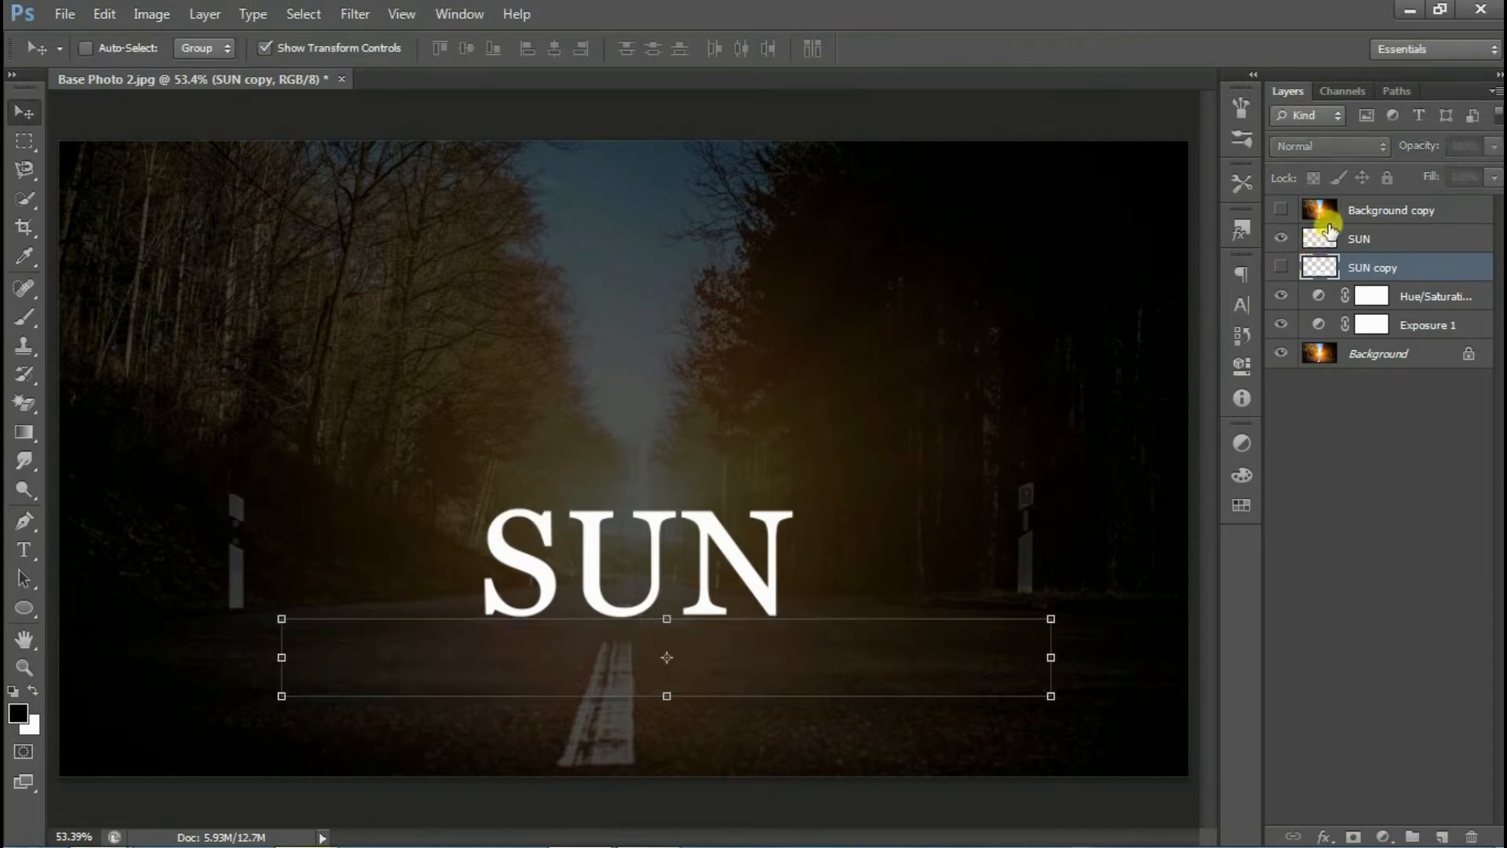
left_click(1389, 213)
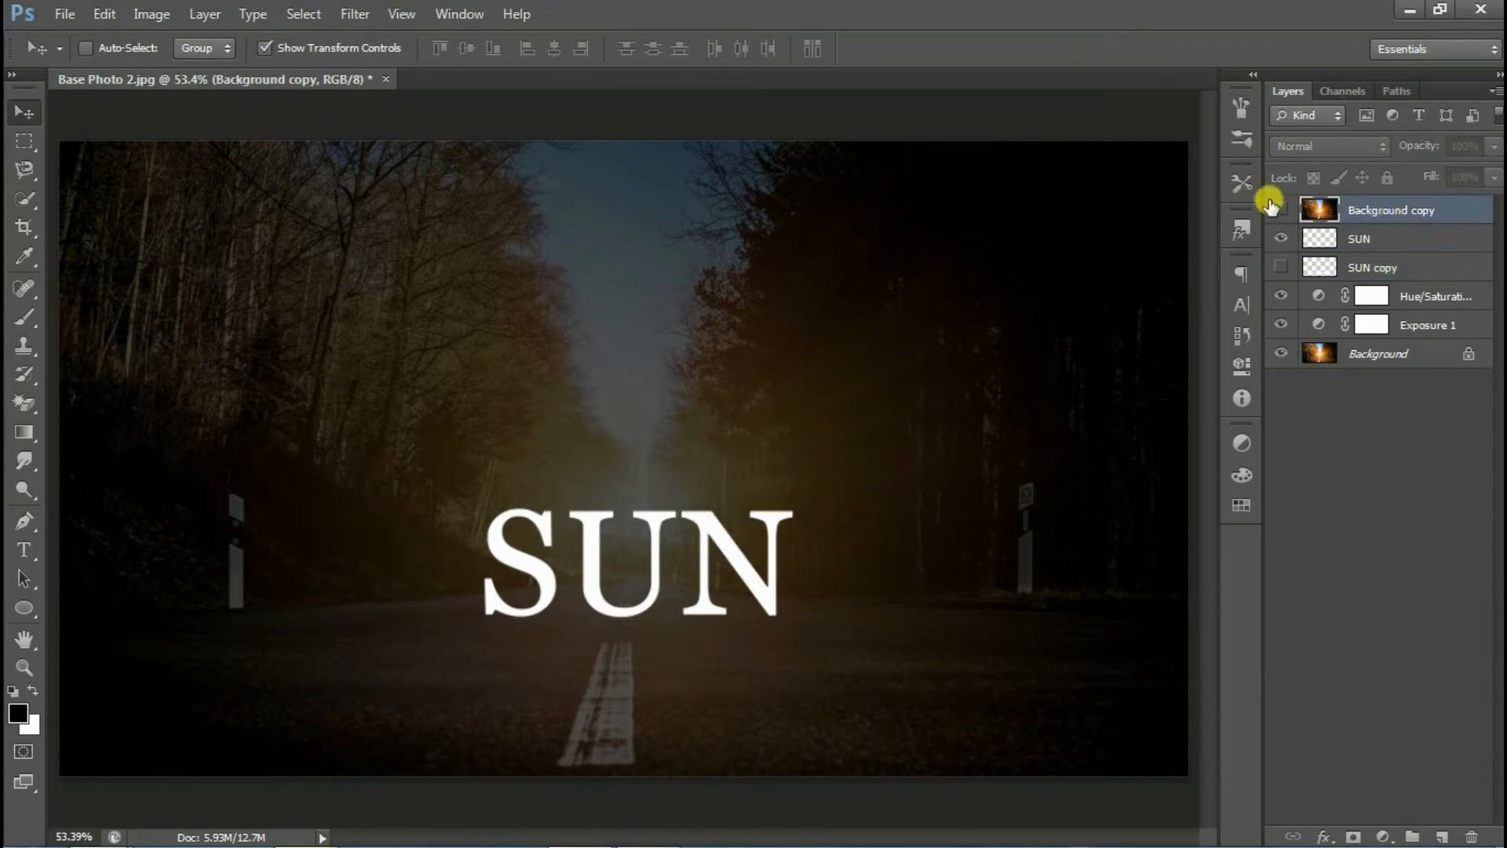
left_click(1282, 210)
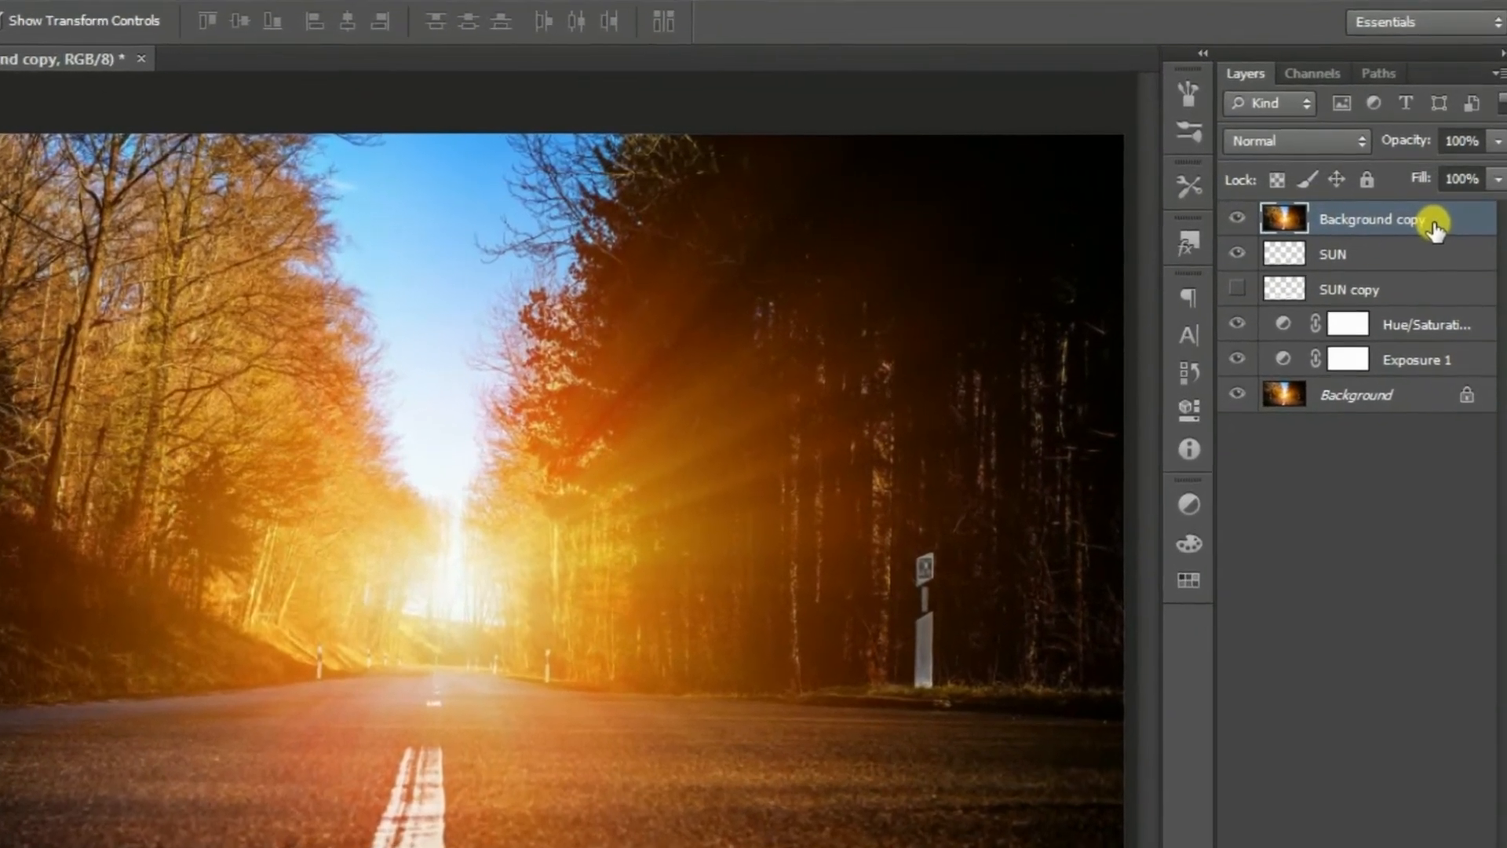
right_click(1440, 214)
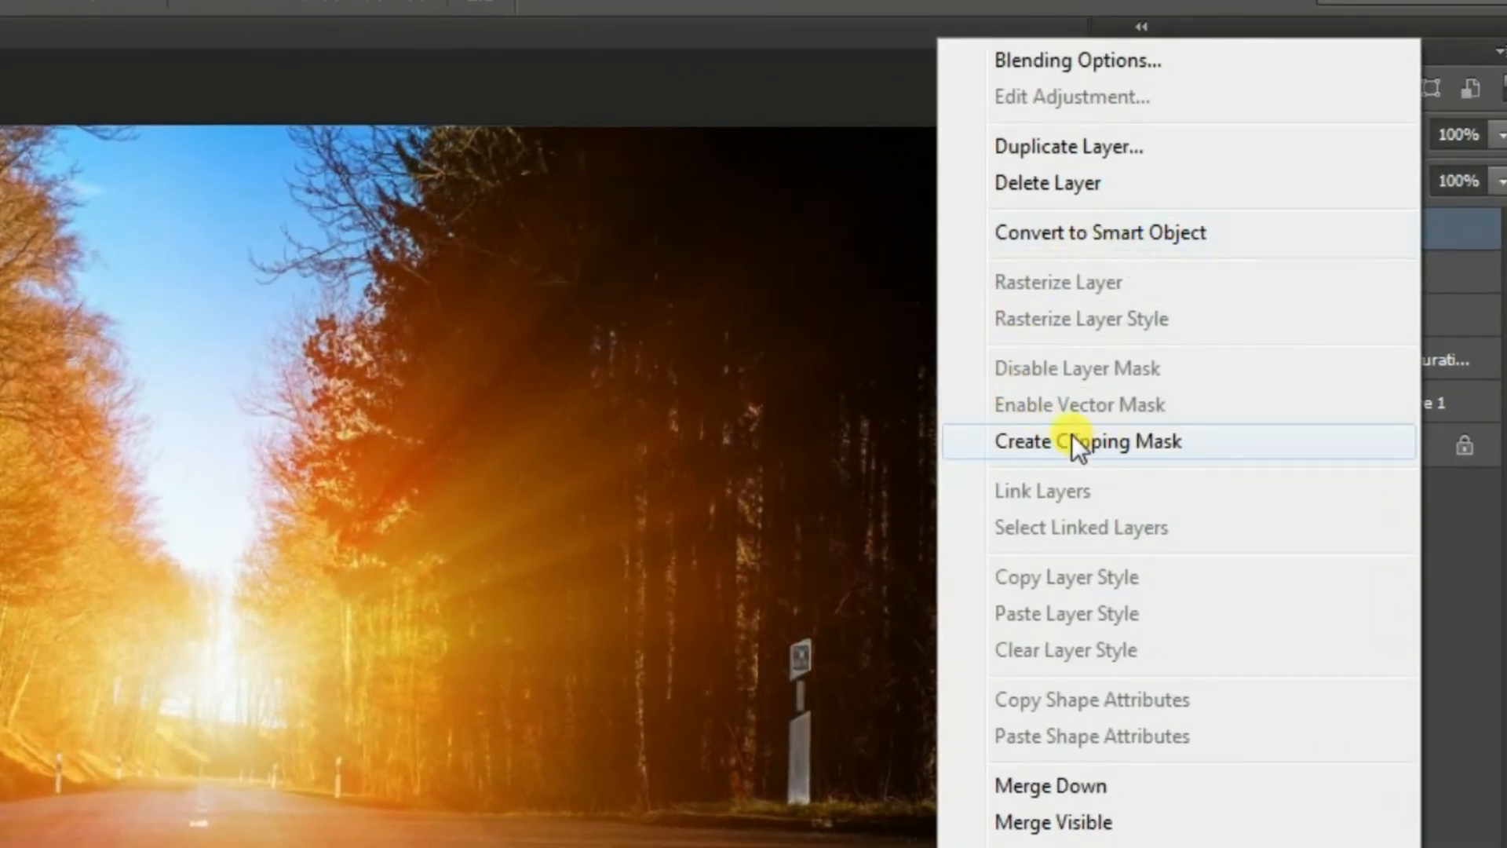
left_click(1072, 440)
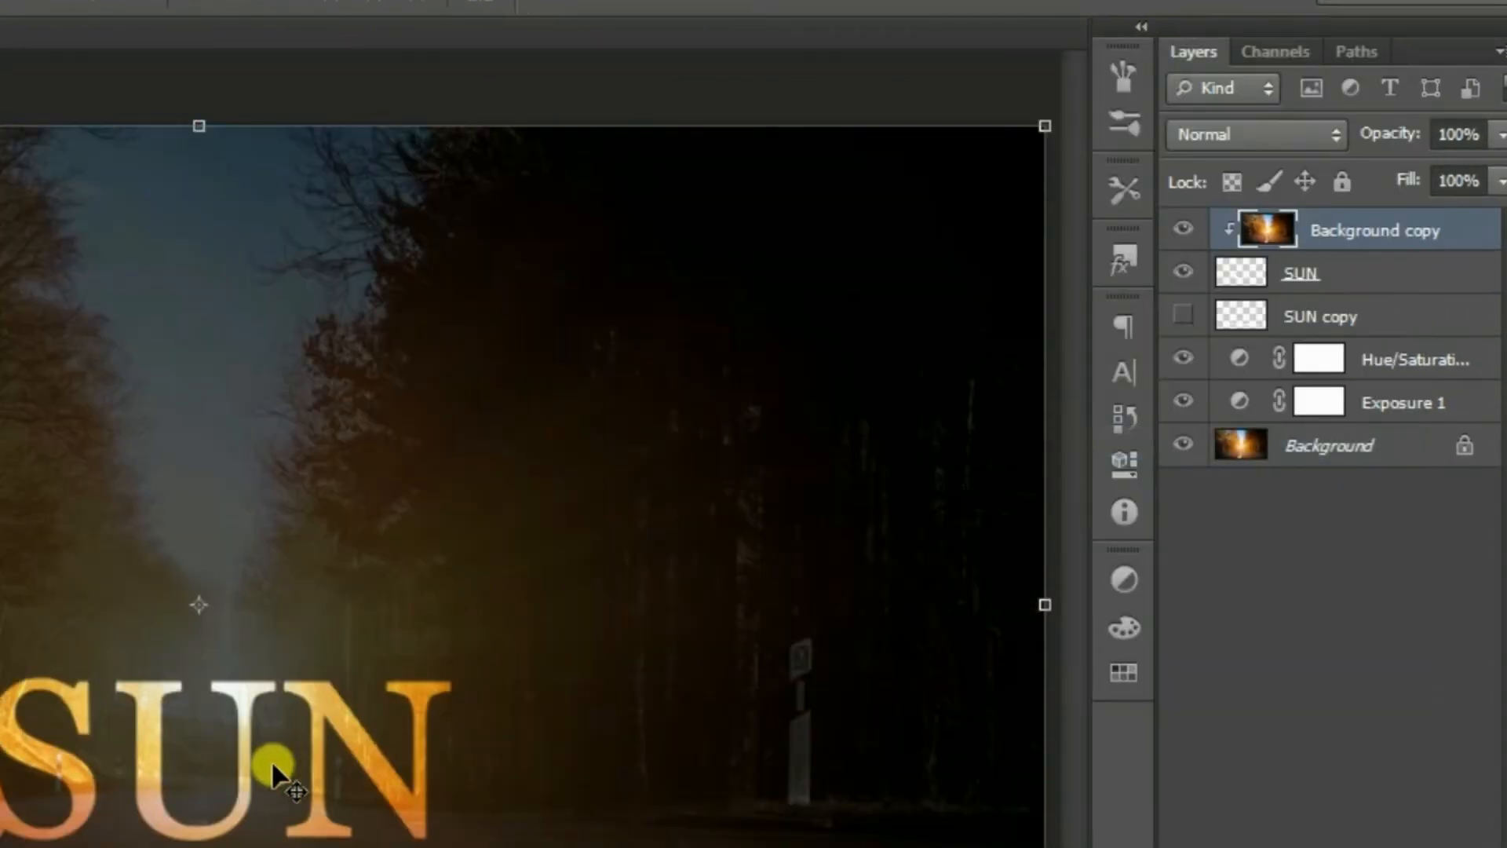
Add a Stroke layer style to the SUN layer with white colour ffffff and a size of 2 px.
left_click(1413, 284)
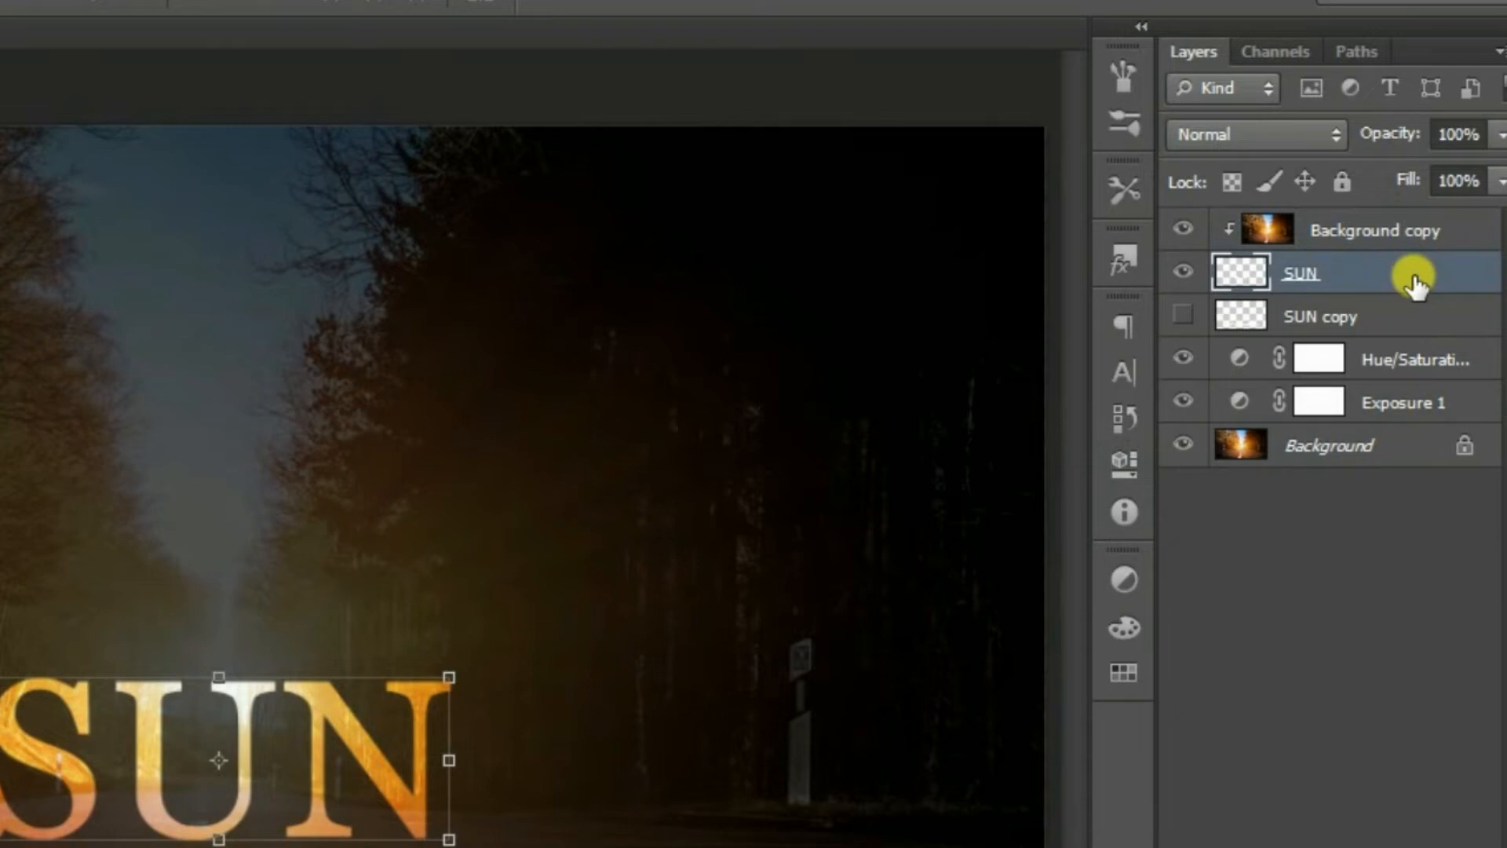
right_click(1415, 282)
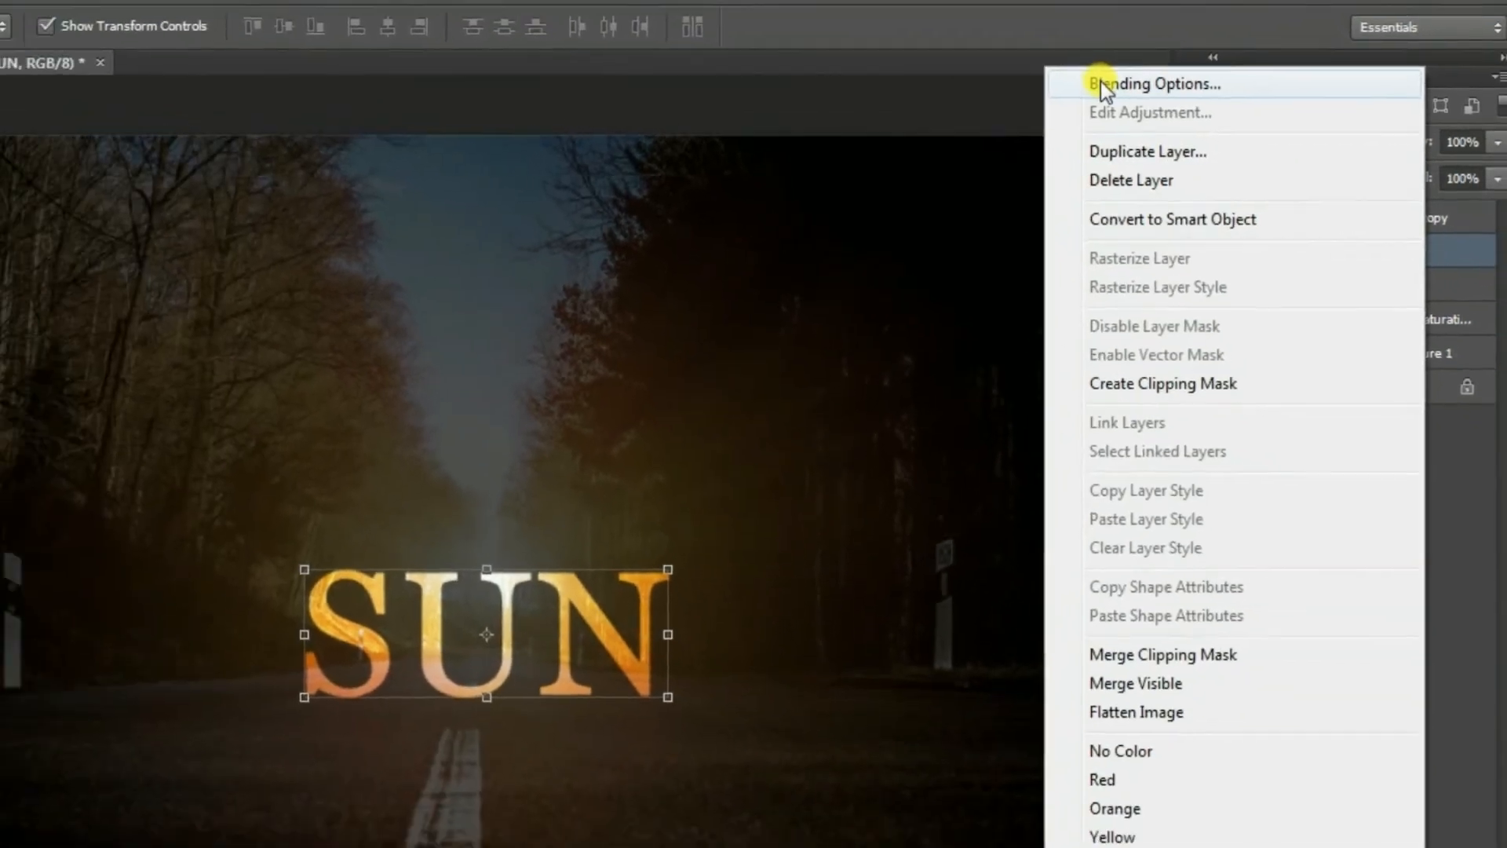
left_click(1100, 81)
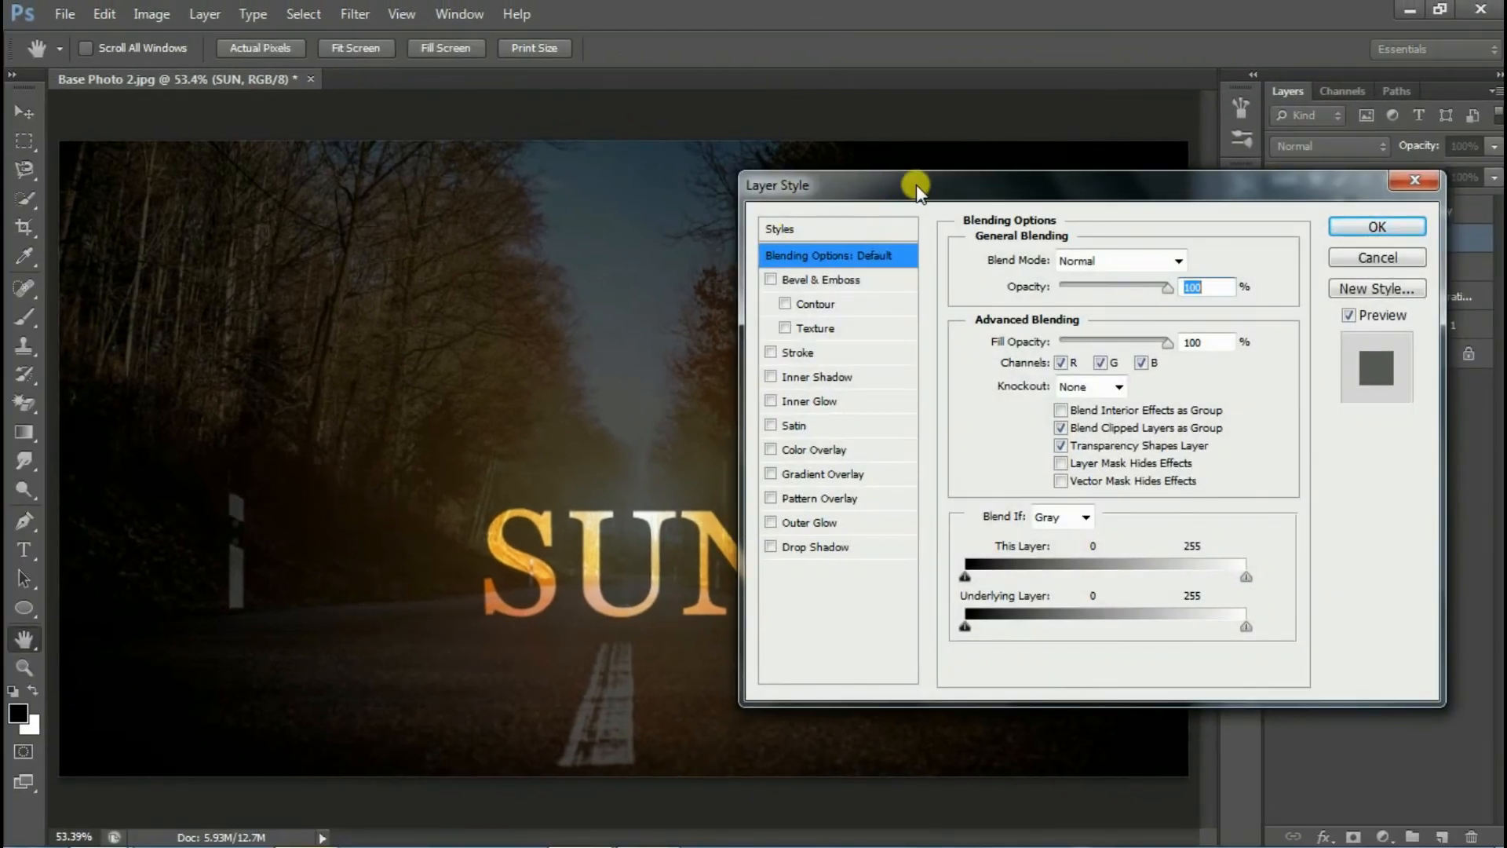
left_click_drag(916, 185, 980, 180)
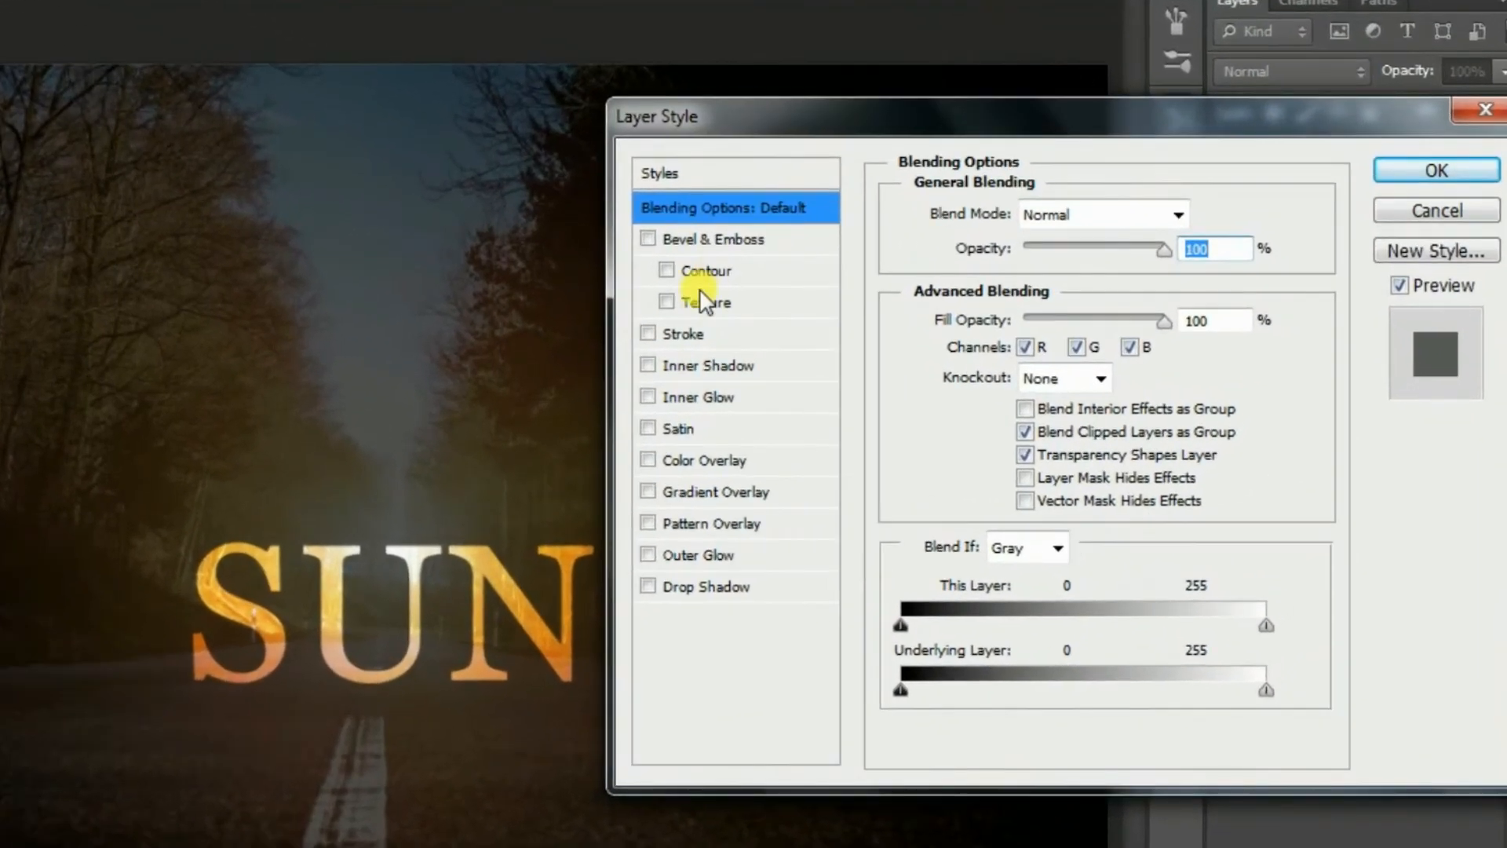
left_click(752, 337)
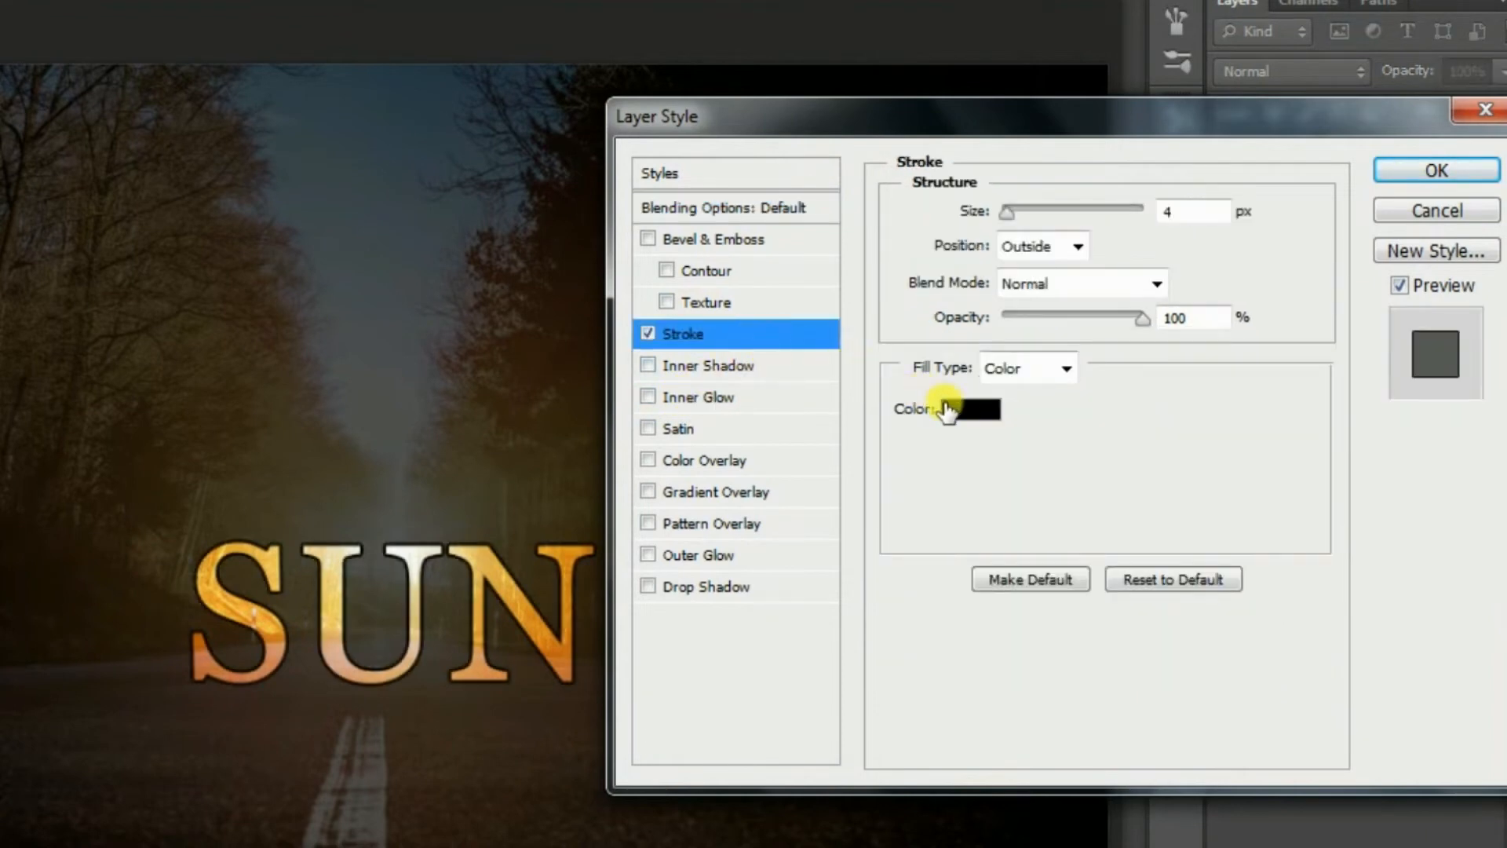
left_click(970, 409)
left_click_drag(587, 368, 369, 117)
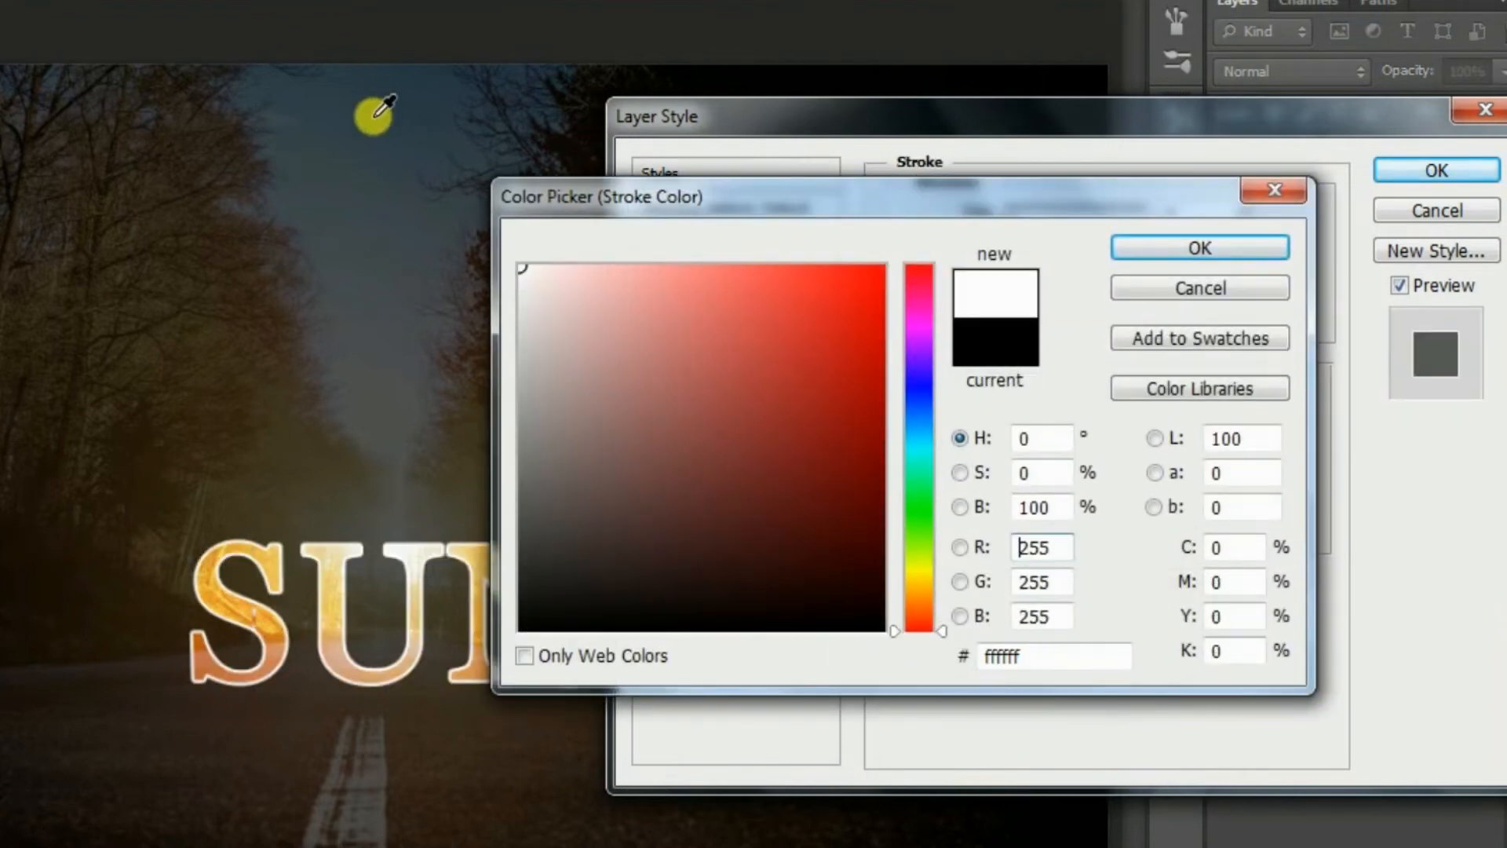
left_click(1219, 259)
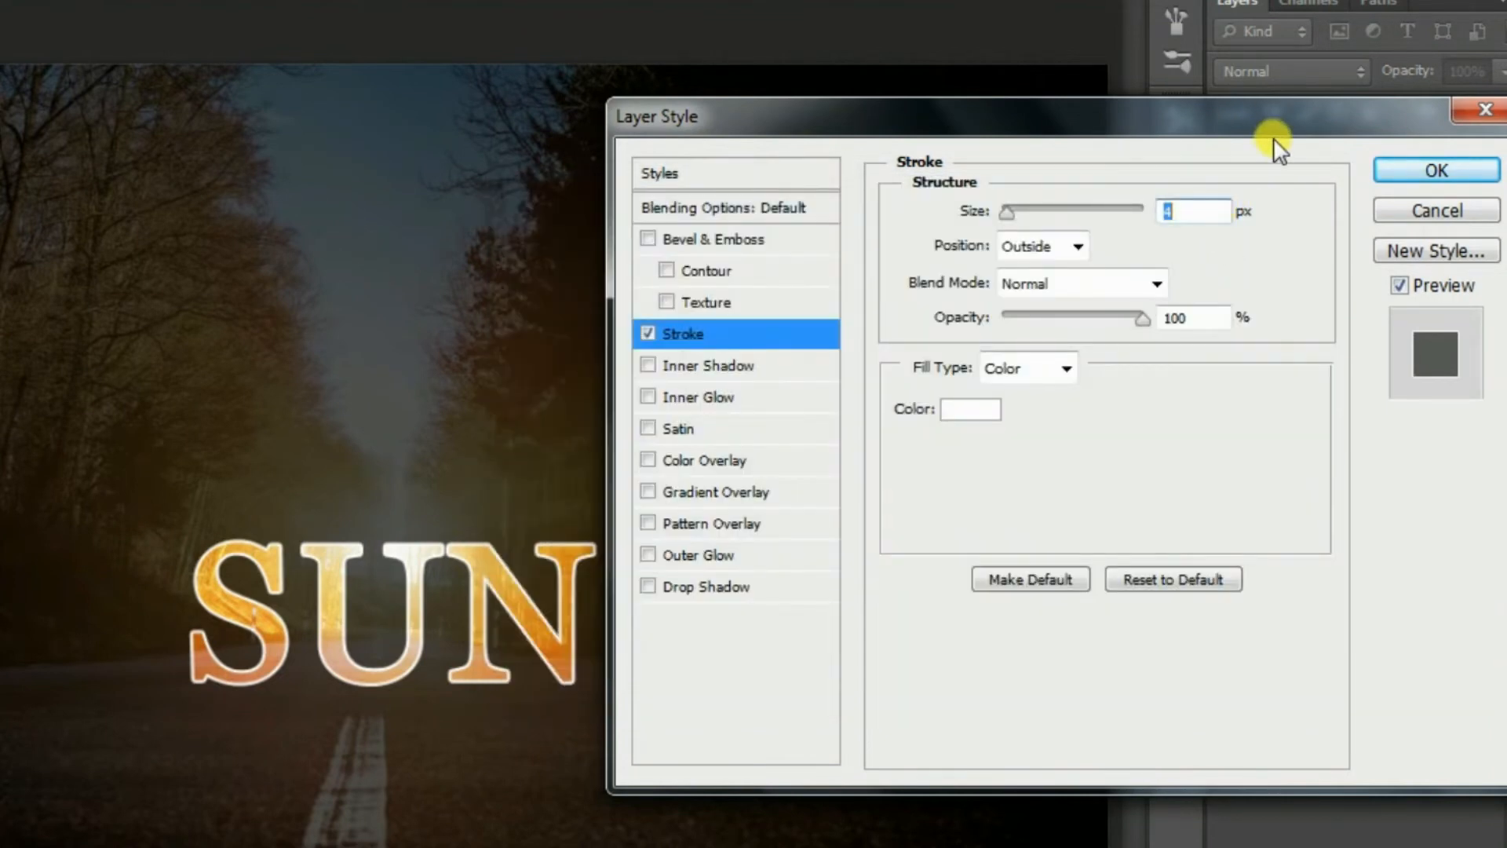
type("2")
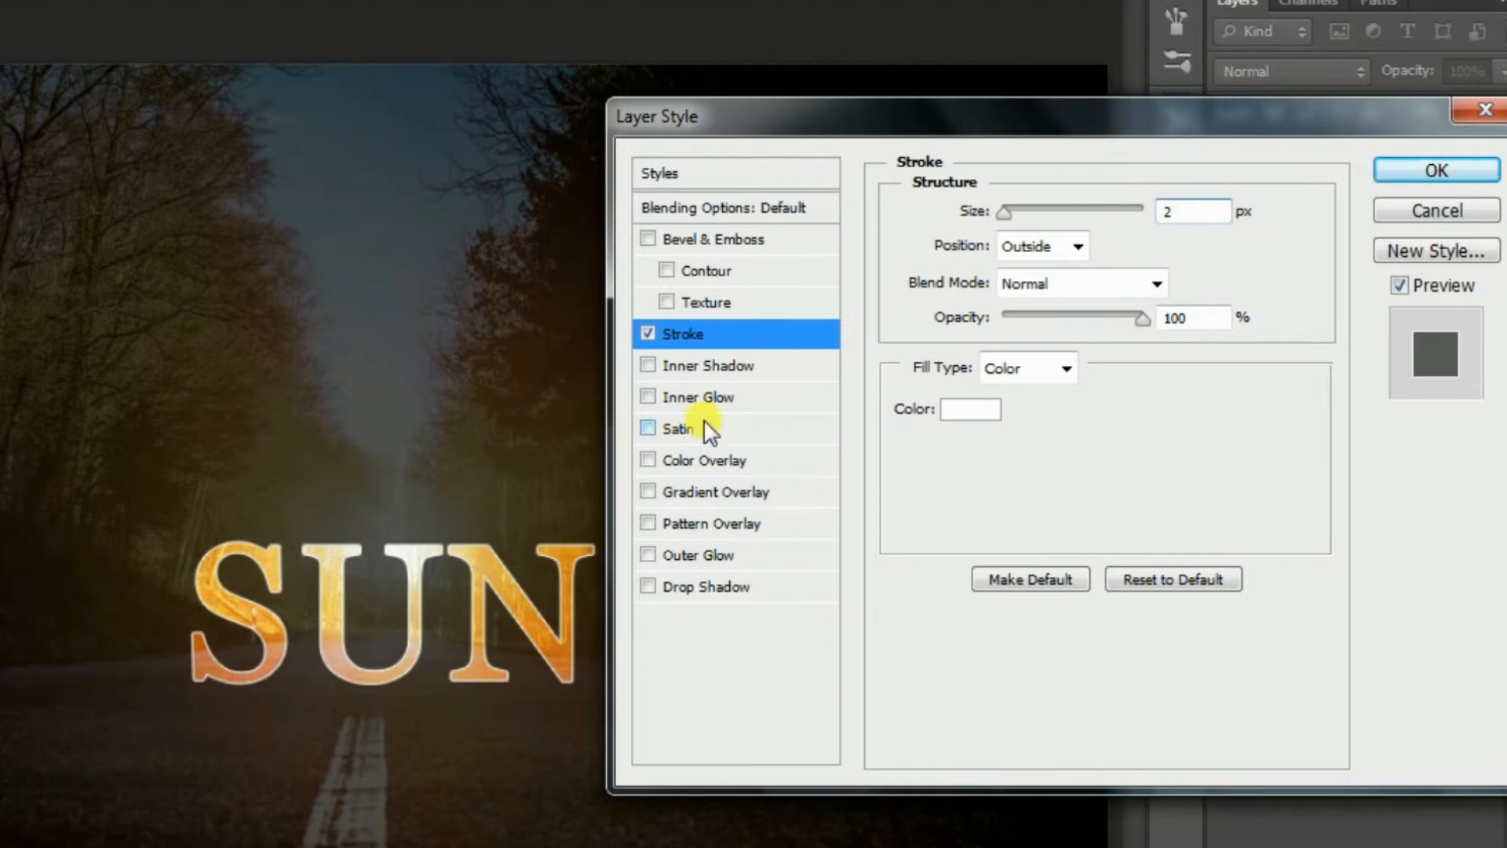
Add an Inner Glow to the SUN layer with Overlay blend mode, 100% opacity, white colour ffffff and a size of 250 px.
left_click(756, 395)
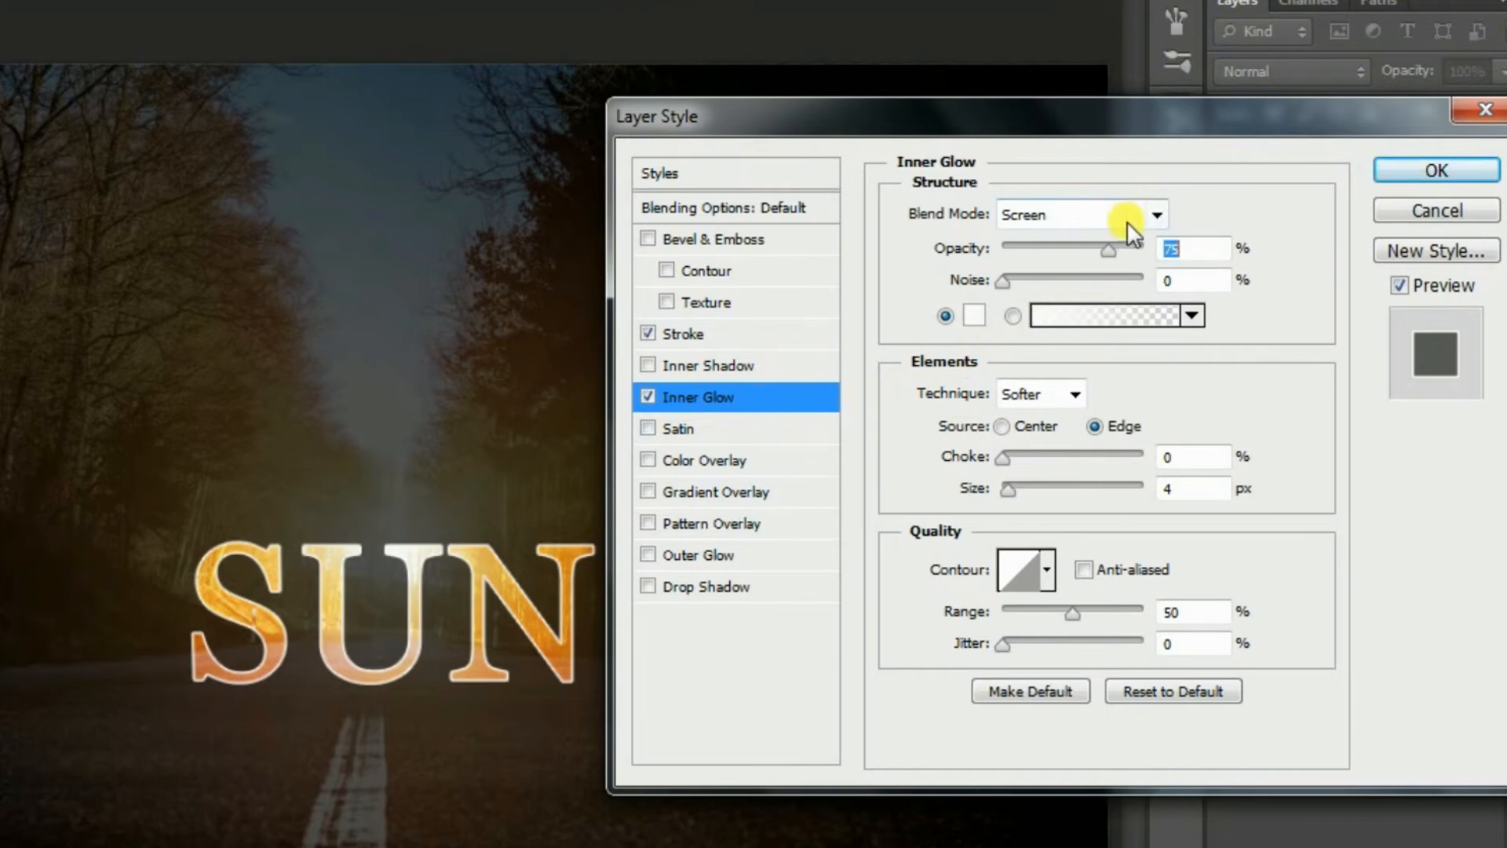
left_click(1155, 216)
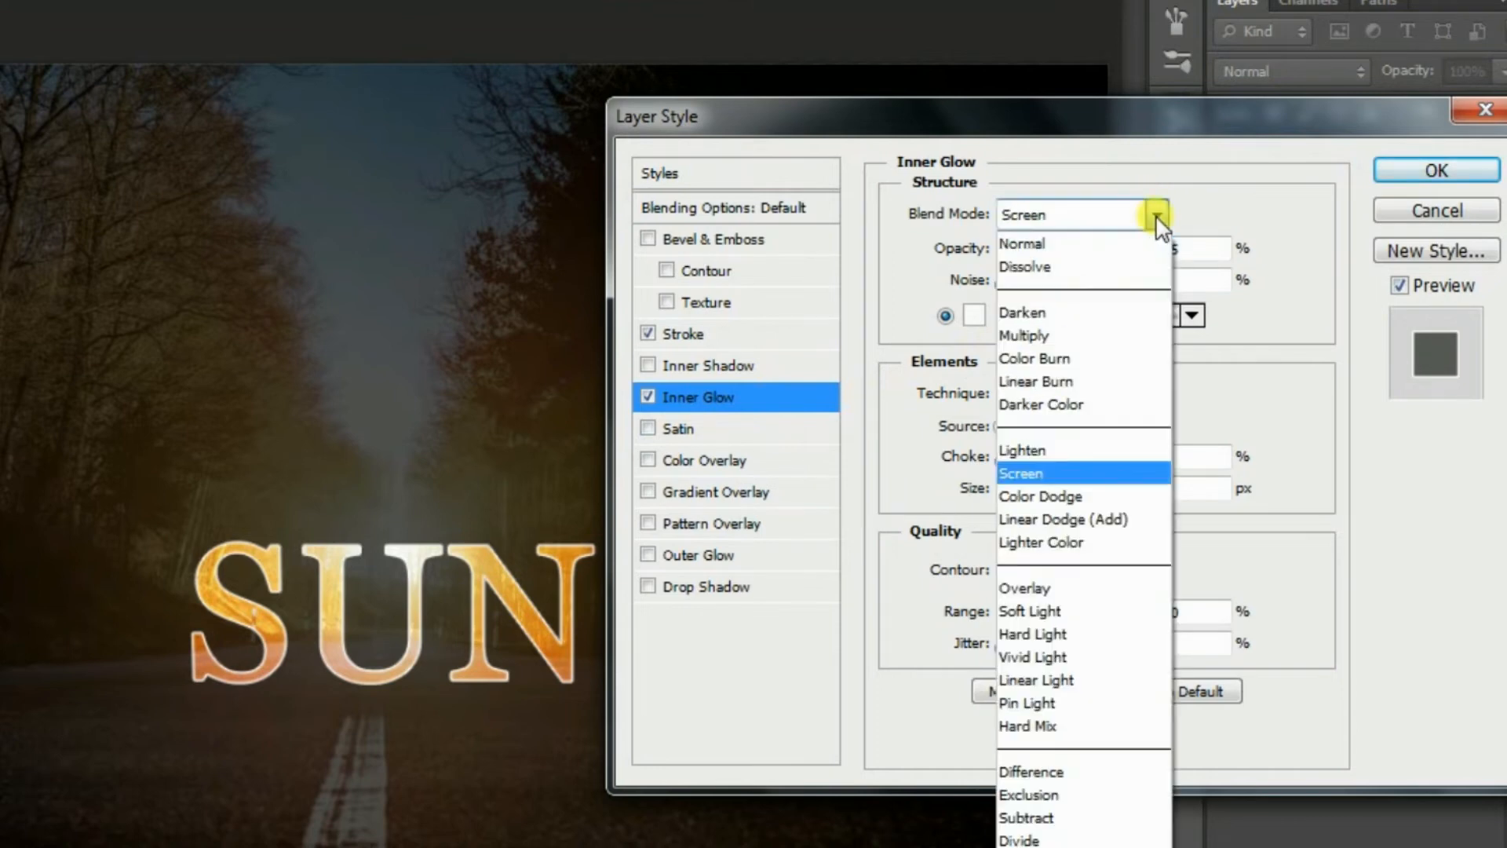
left_click(1059, 587)
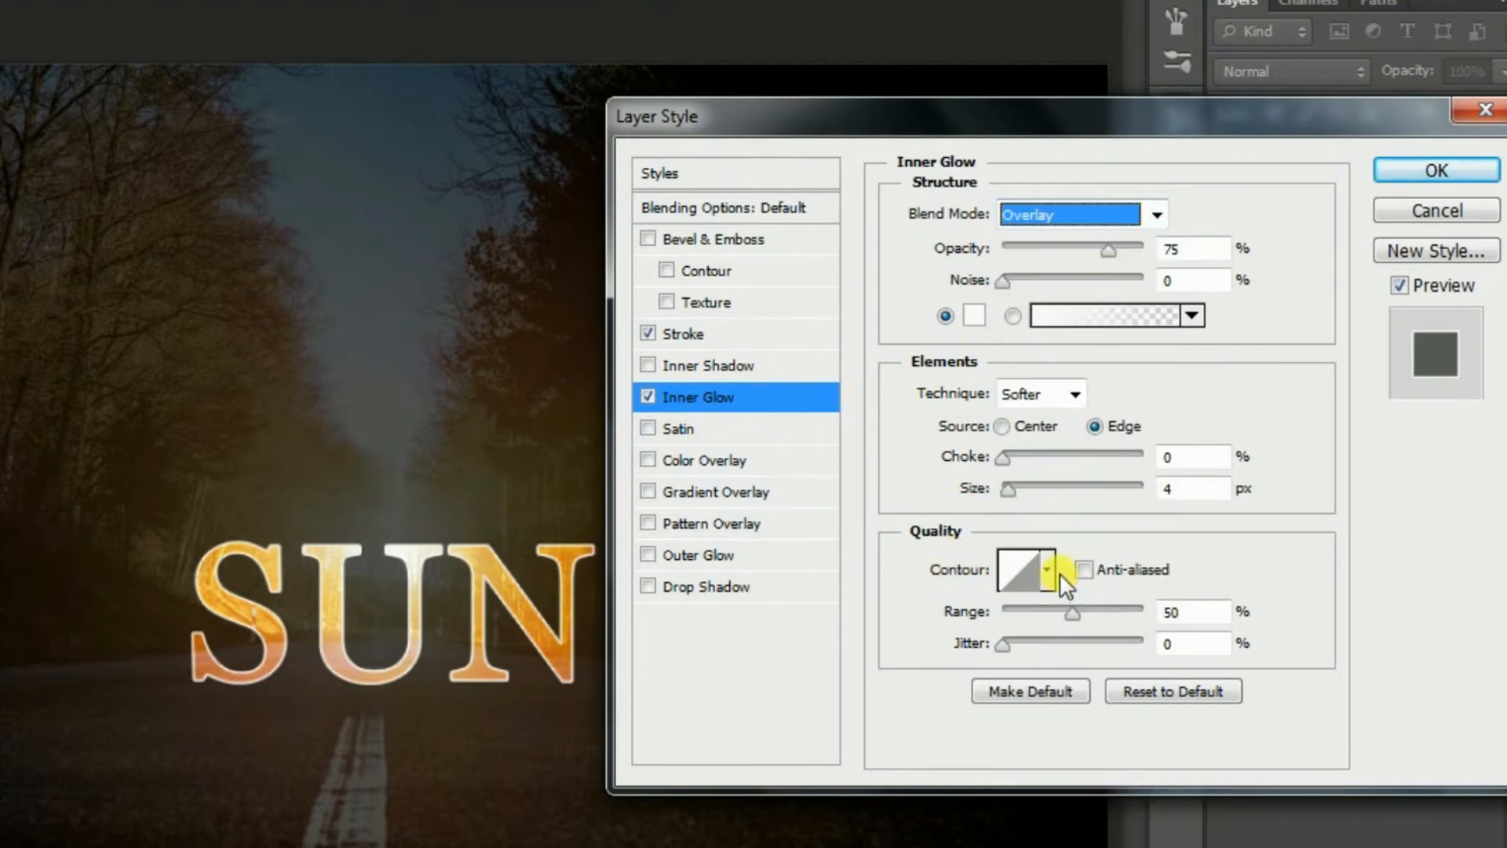
left_click(1108, 246)
left_click(974, 314)
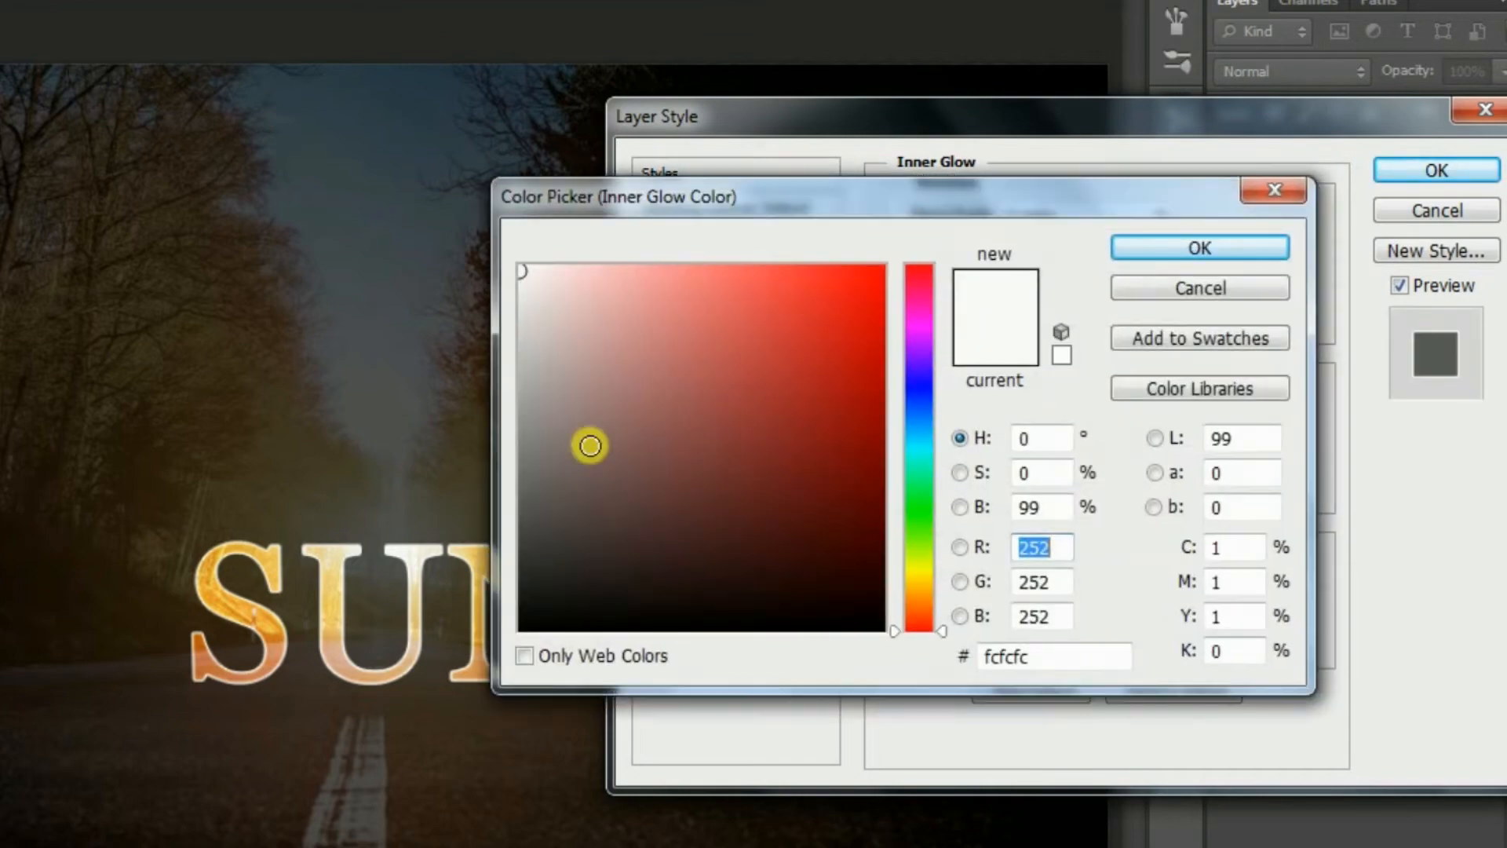
left_click(565, 404)
left_click_drag(563, 304, 487, 246)
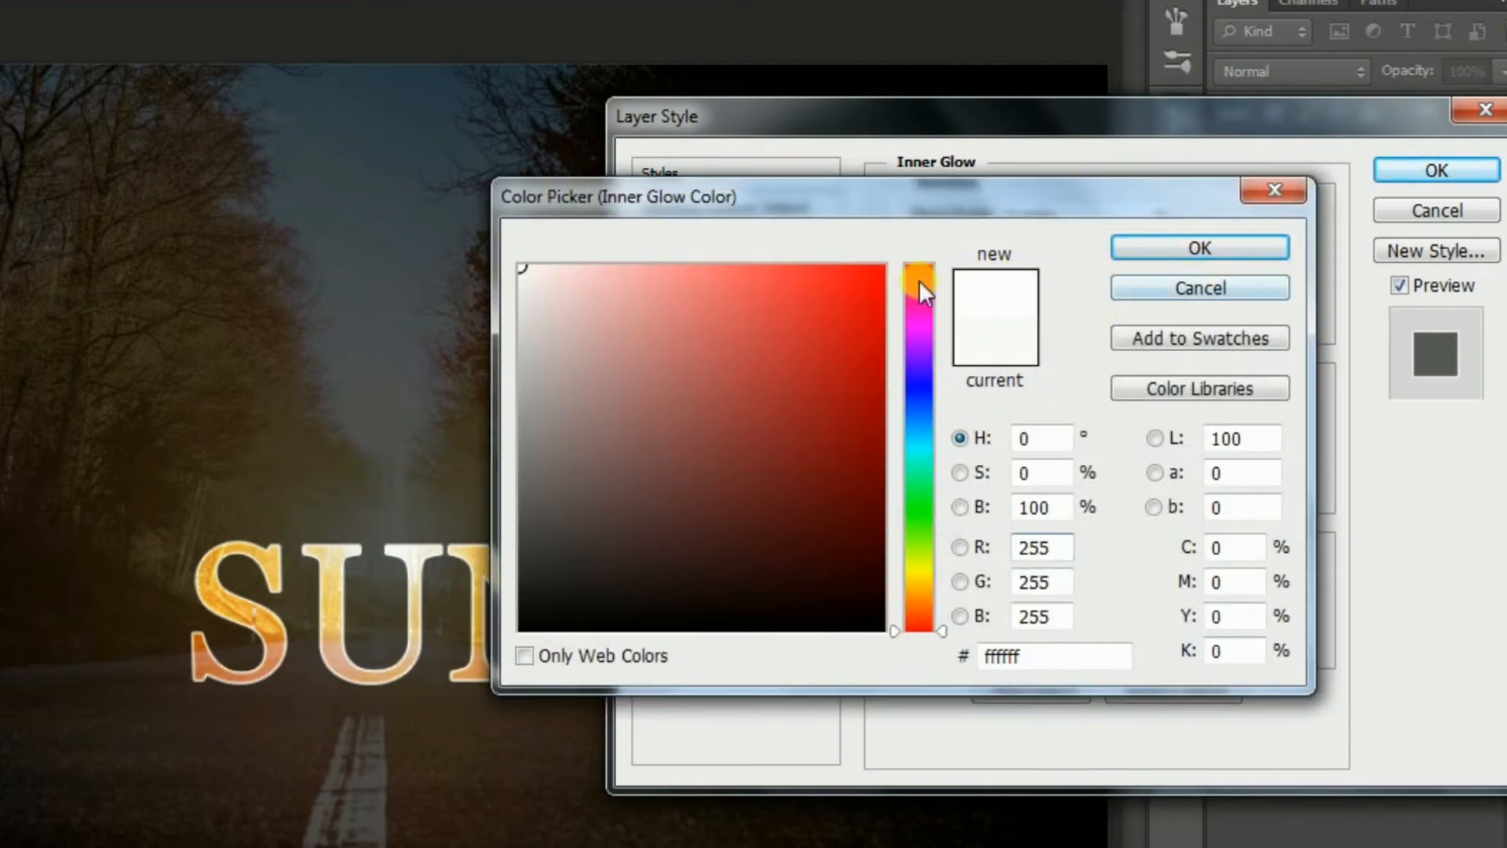
left_click(1189, 247)
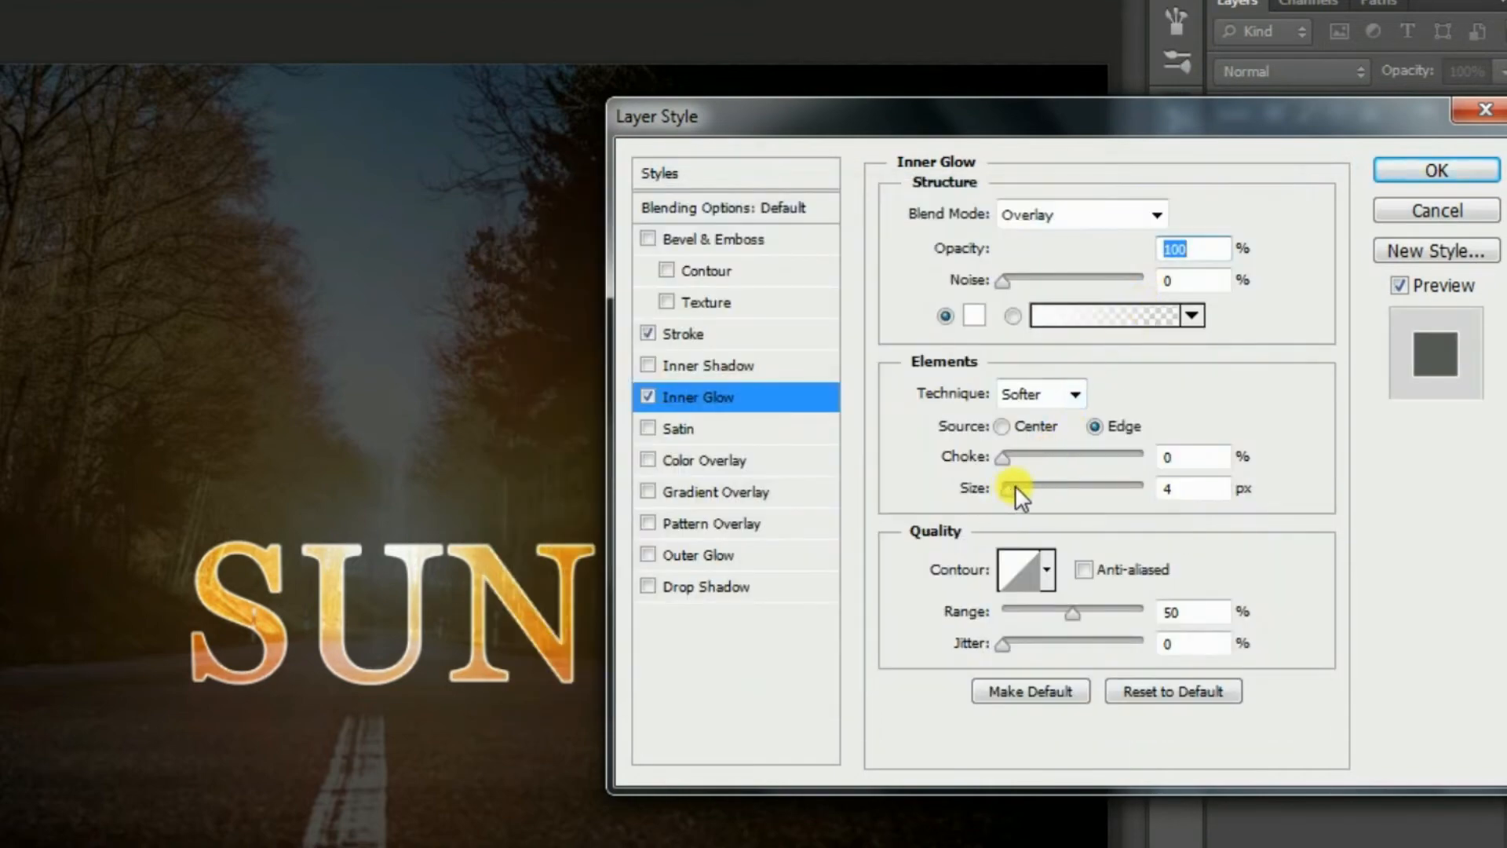
left_click_drag(1014, 487, 1349, 504)
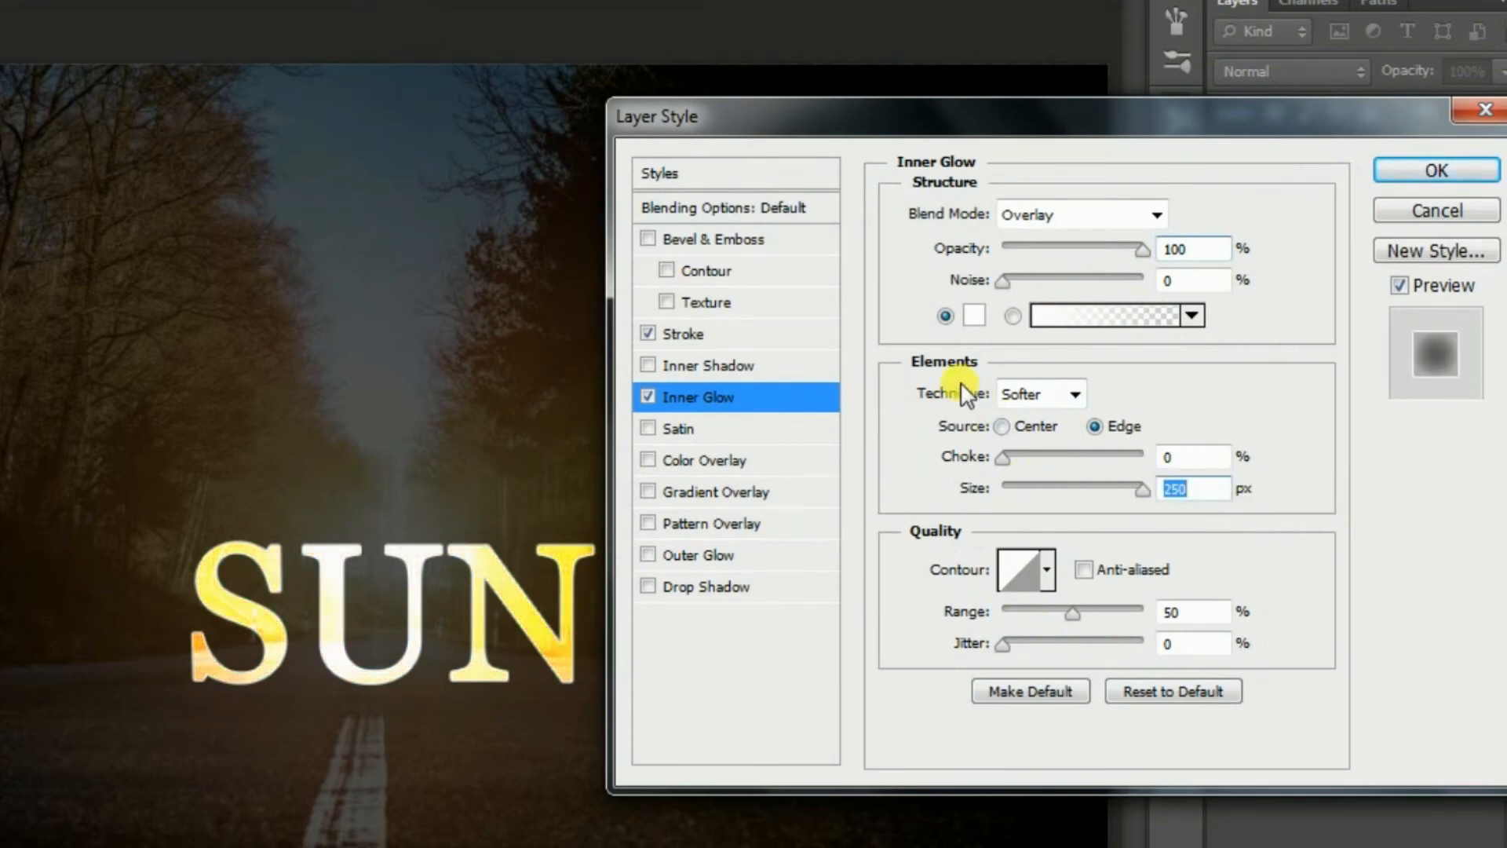
left_click(1409, 285)
left_click(1410, 286)
Add an Outer Glow to the SUN layer with Overlay blend mode, 100% opacity, white colour ffffff and a size of 250 px.
left_click(729, 556)
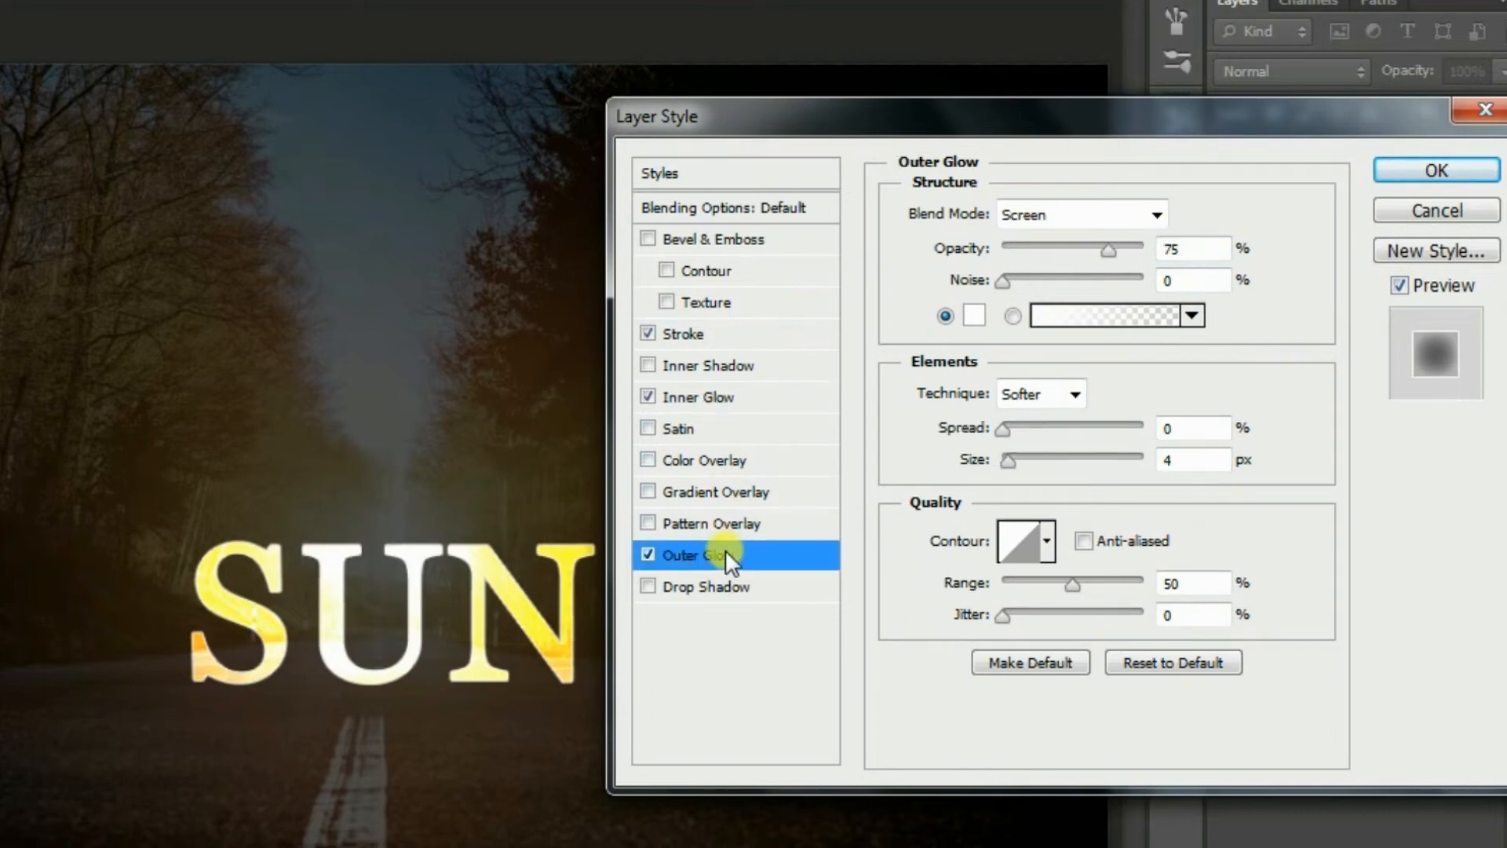
left_click(1063, 217)
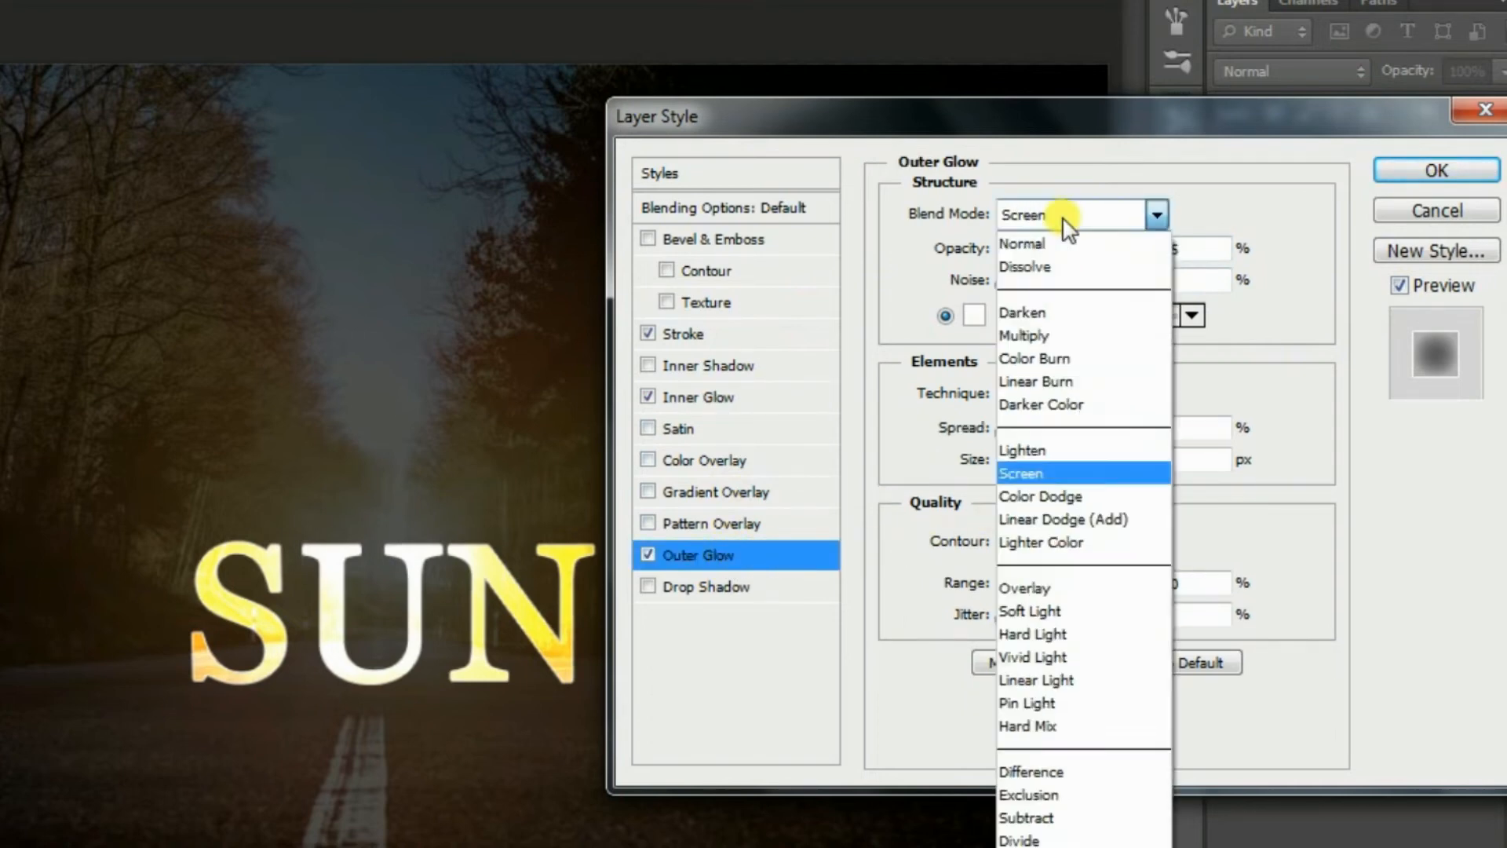
left_click(1056, 585)
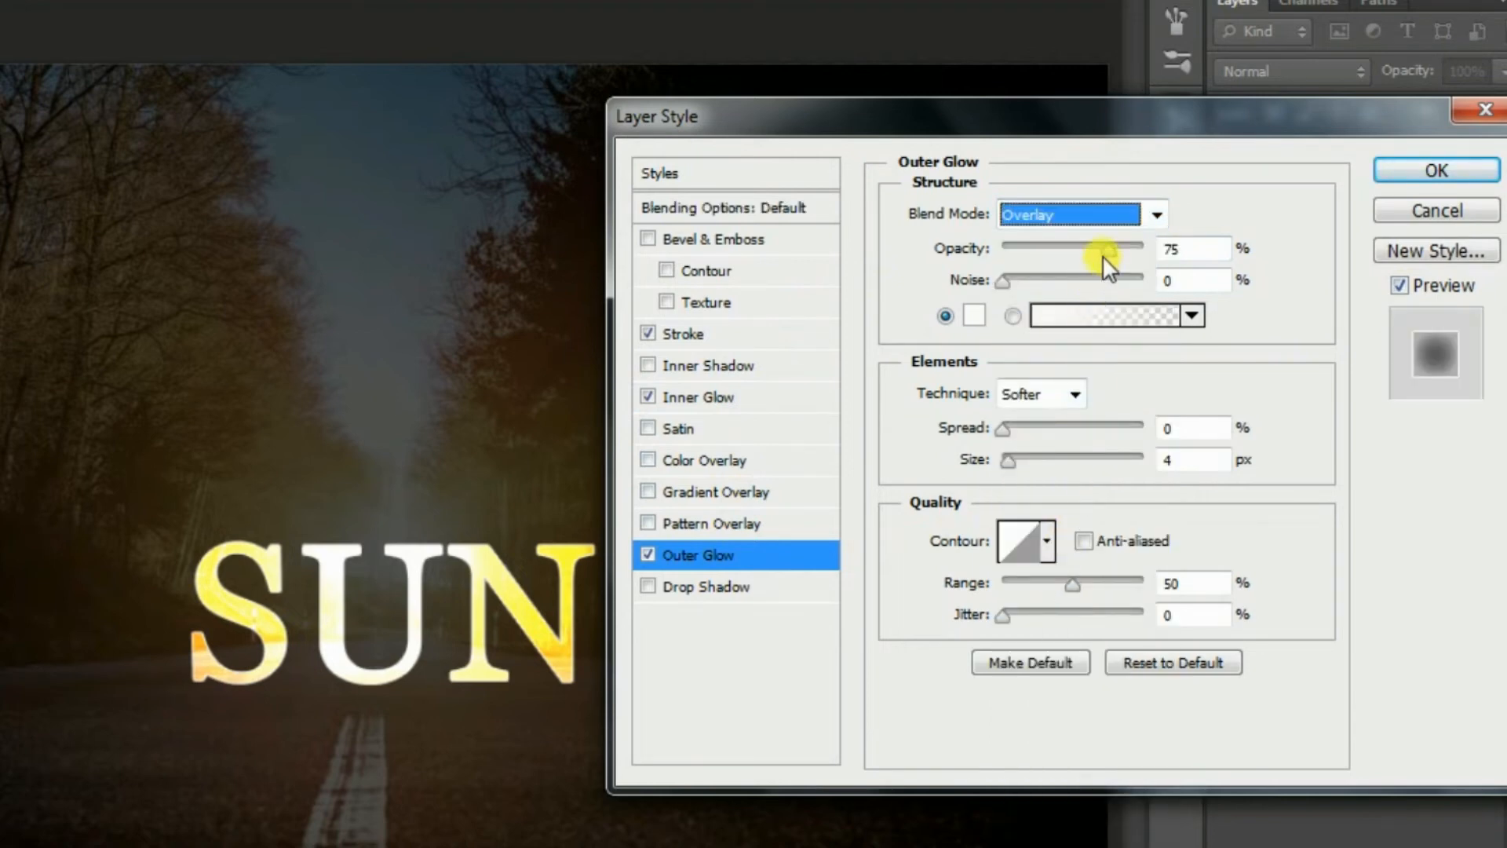
left_click_drag(1102, 256, 1150, 245)
left_click(970, 314)
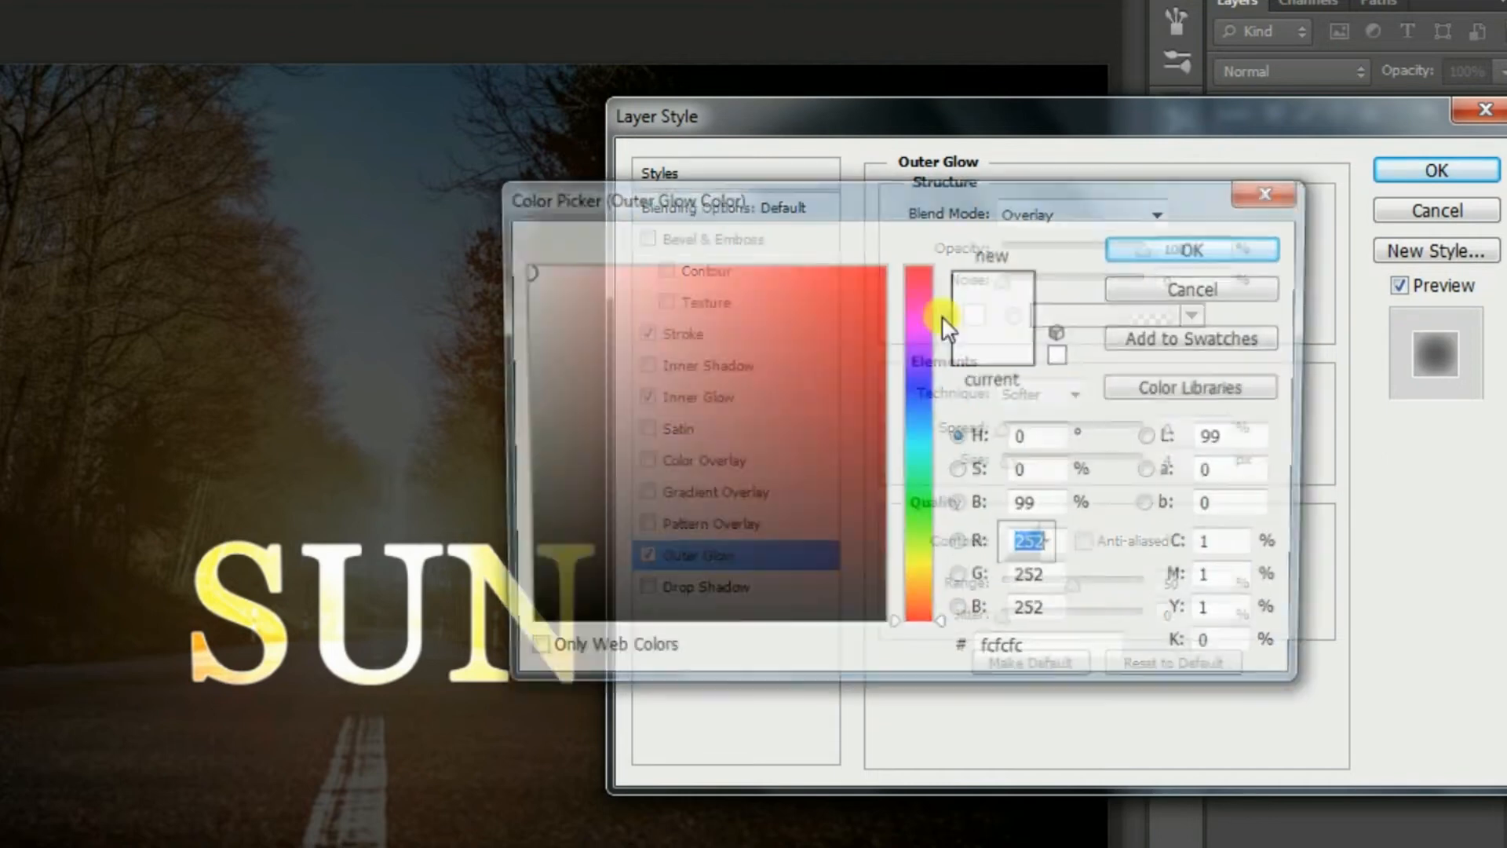
left_click(599, 356)
left_click_drag(598, 356, 481, 178)
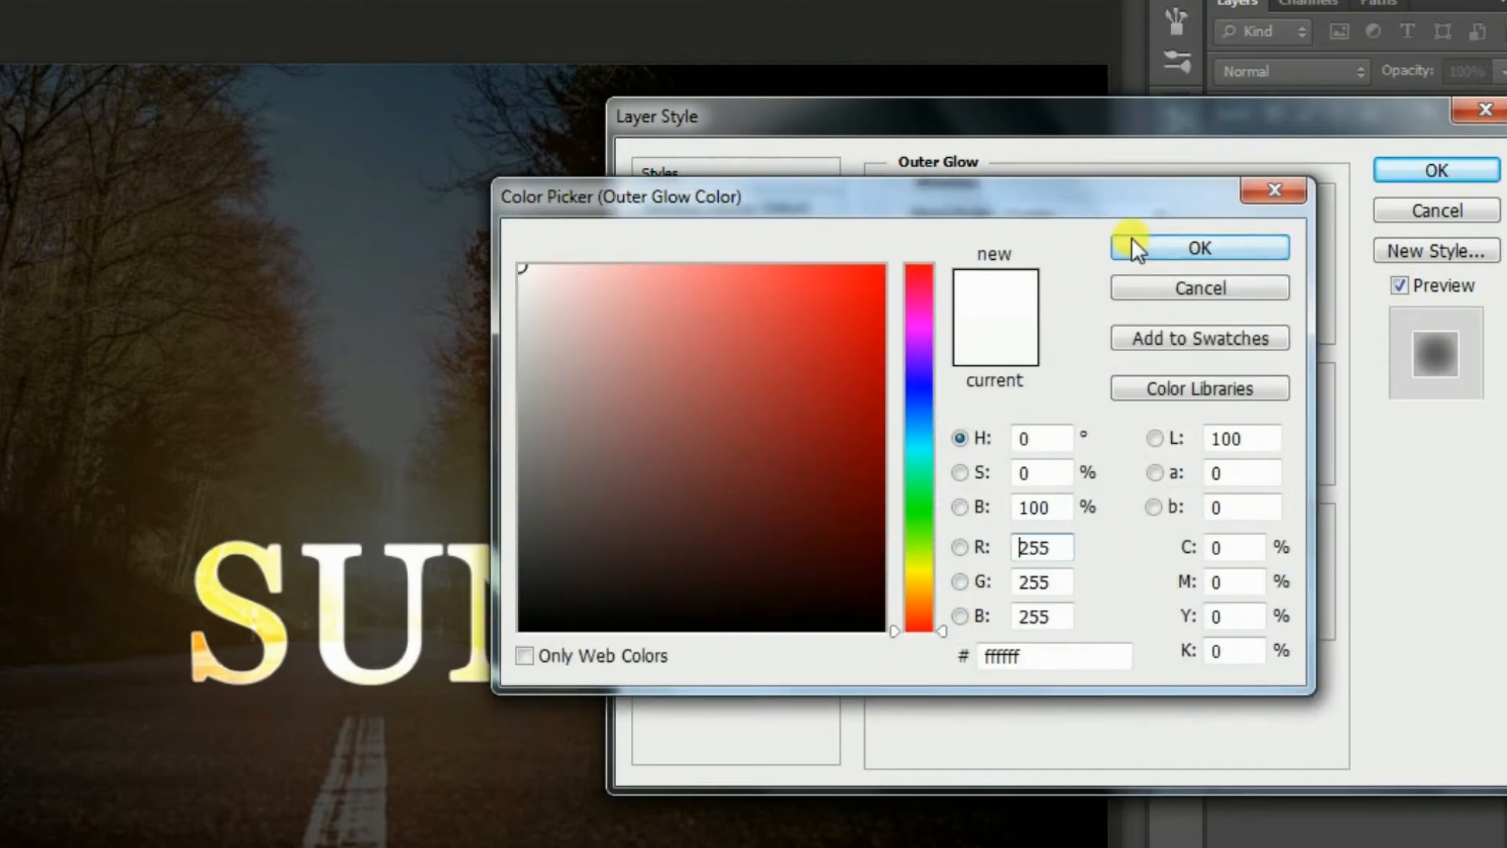
left_click(1132, 248)
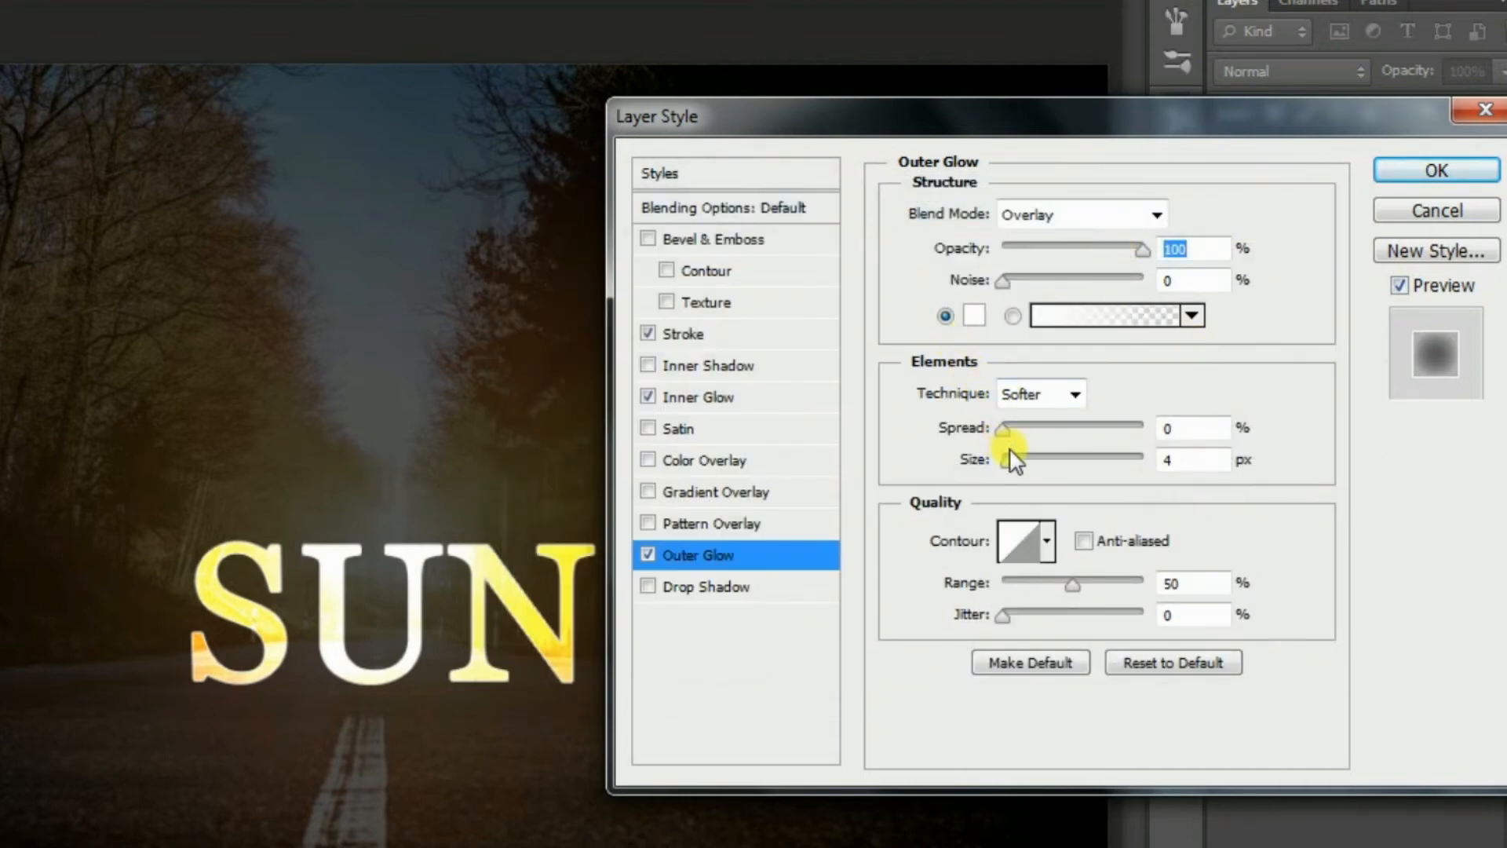
left_click_drag(1011, 454, 1283, 511)
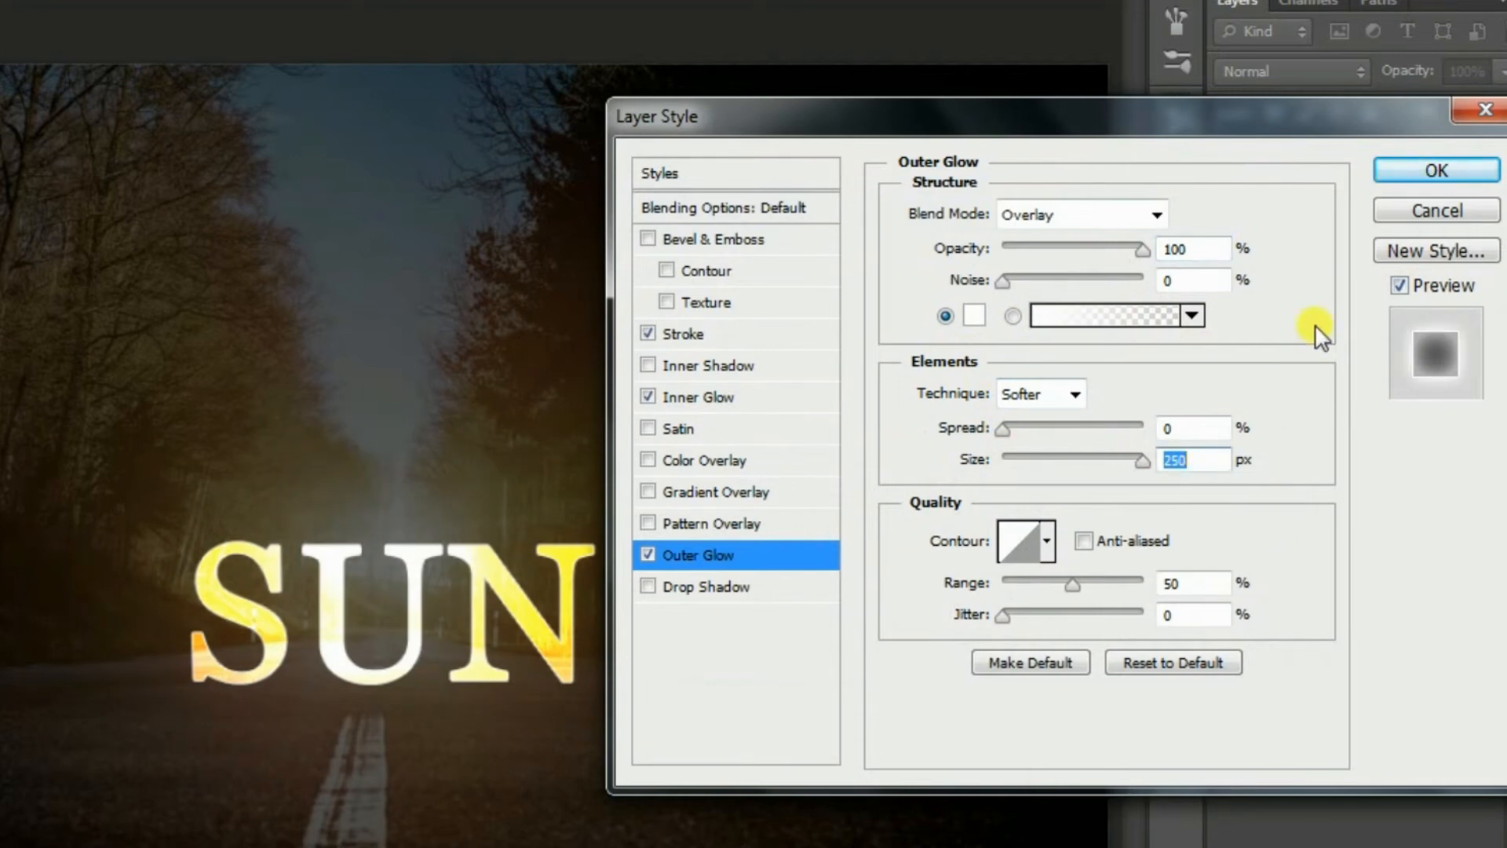
left_click(1405, 286)
left_click(1405, 287)
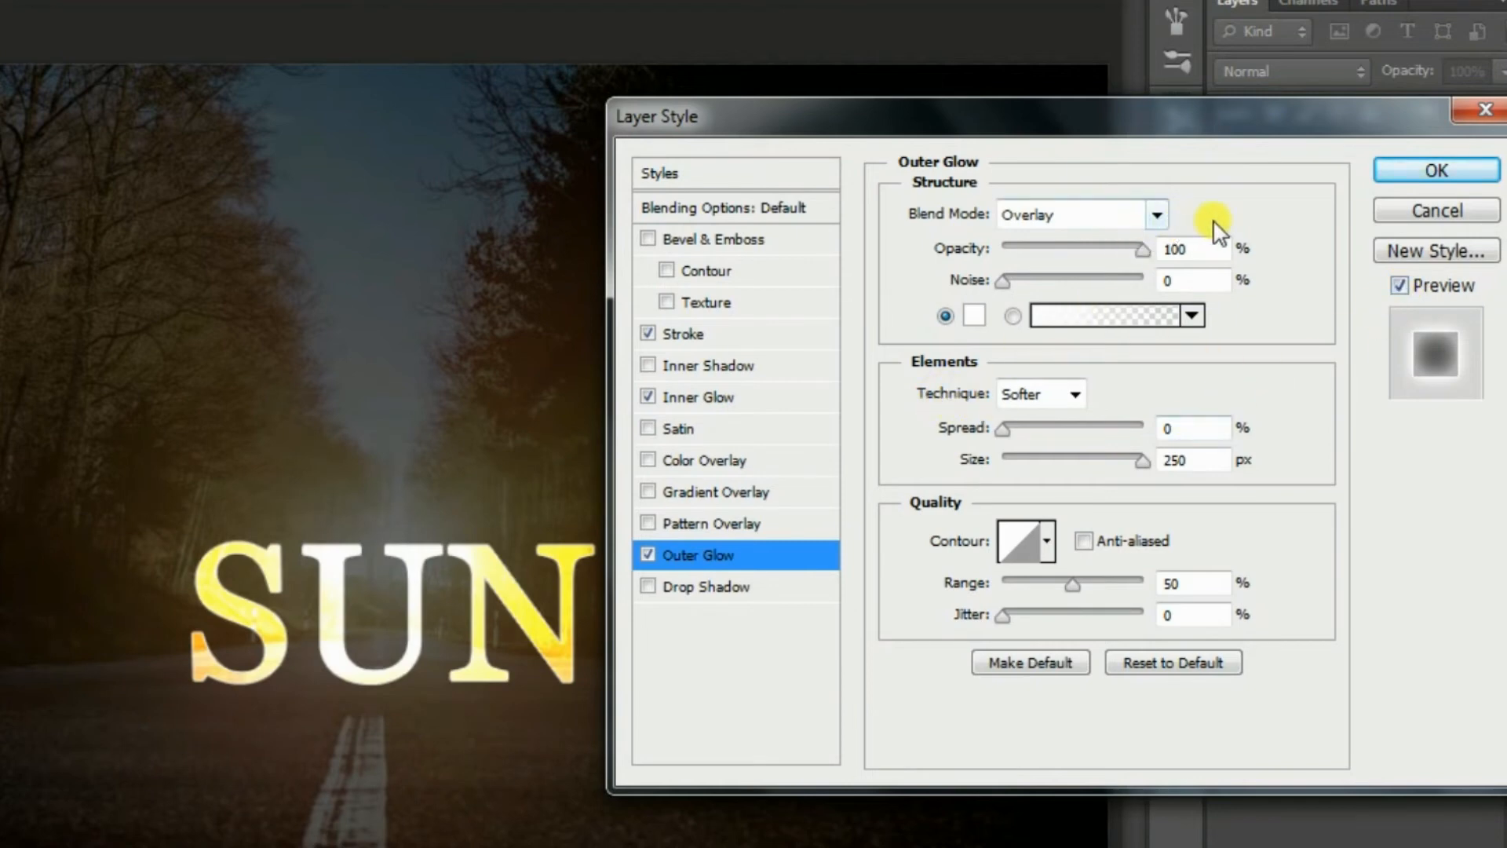
Apply the SUN layer's styles, then make the SUN copy reflection layer visible and select it.
left_click(1404, 167)
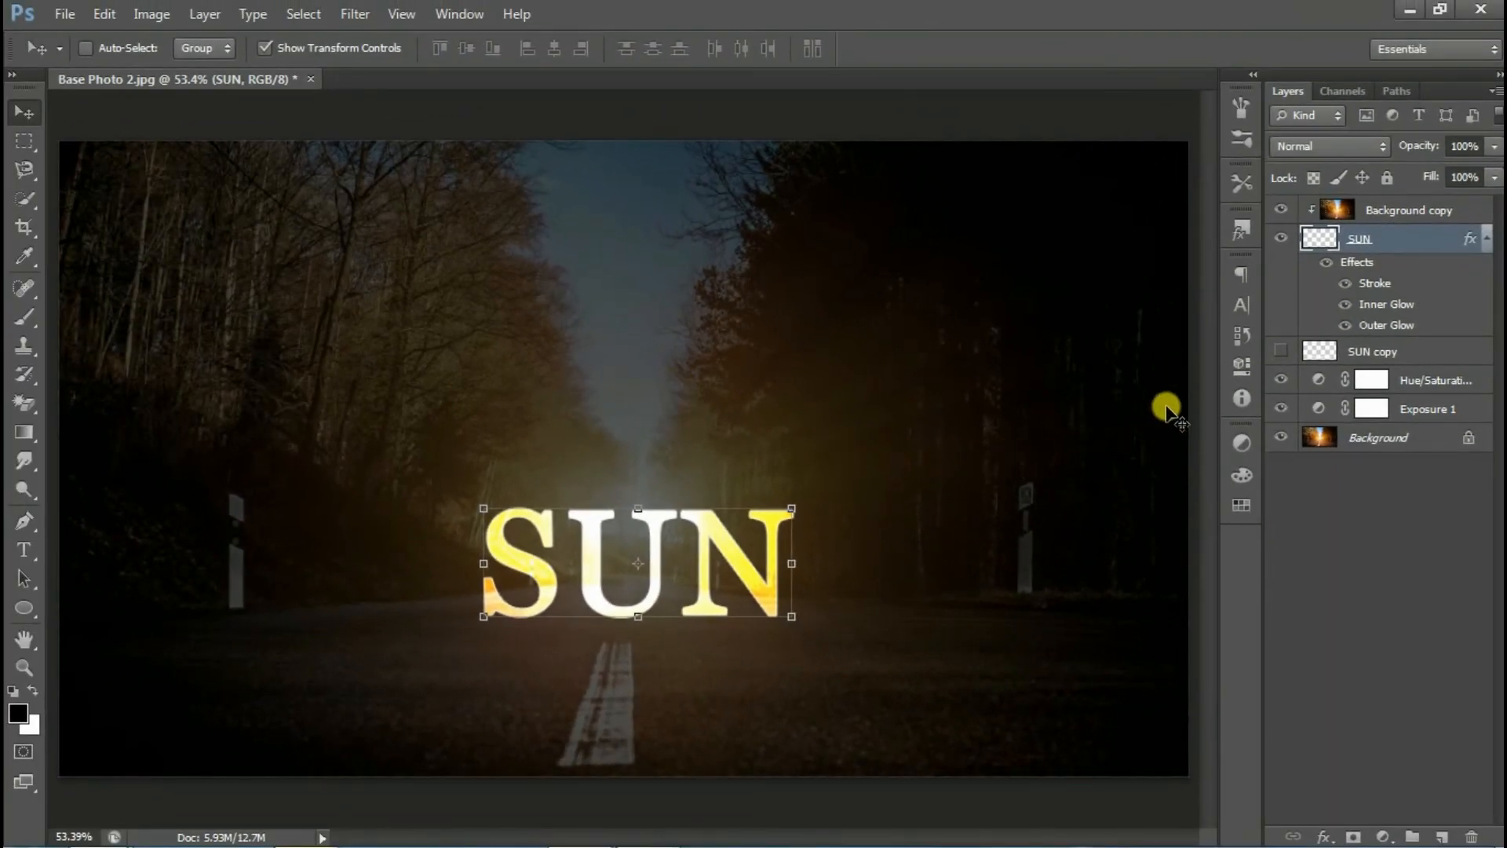
left_click(1279, 352)
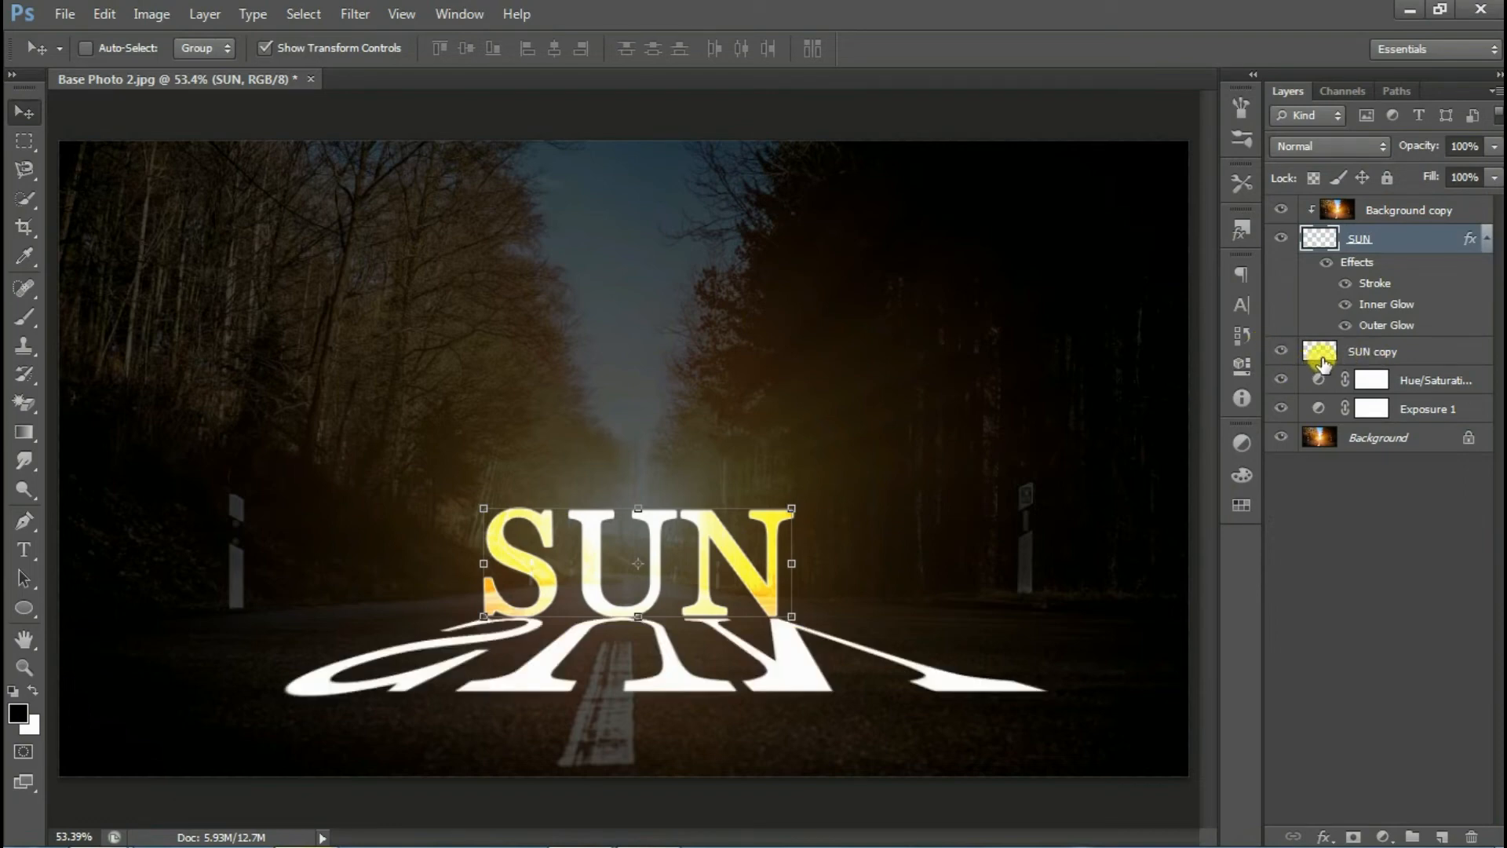
left_click(1323, 363)
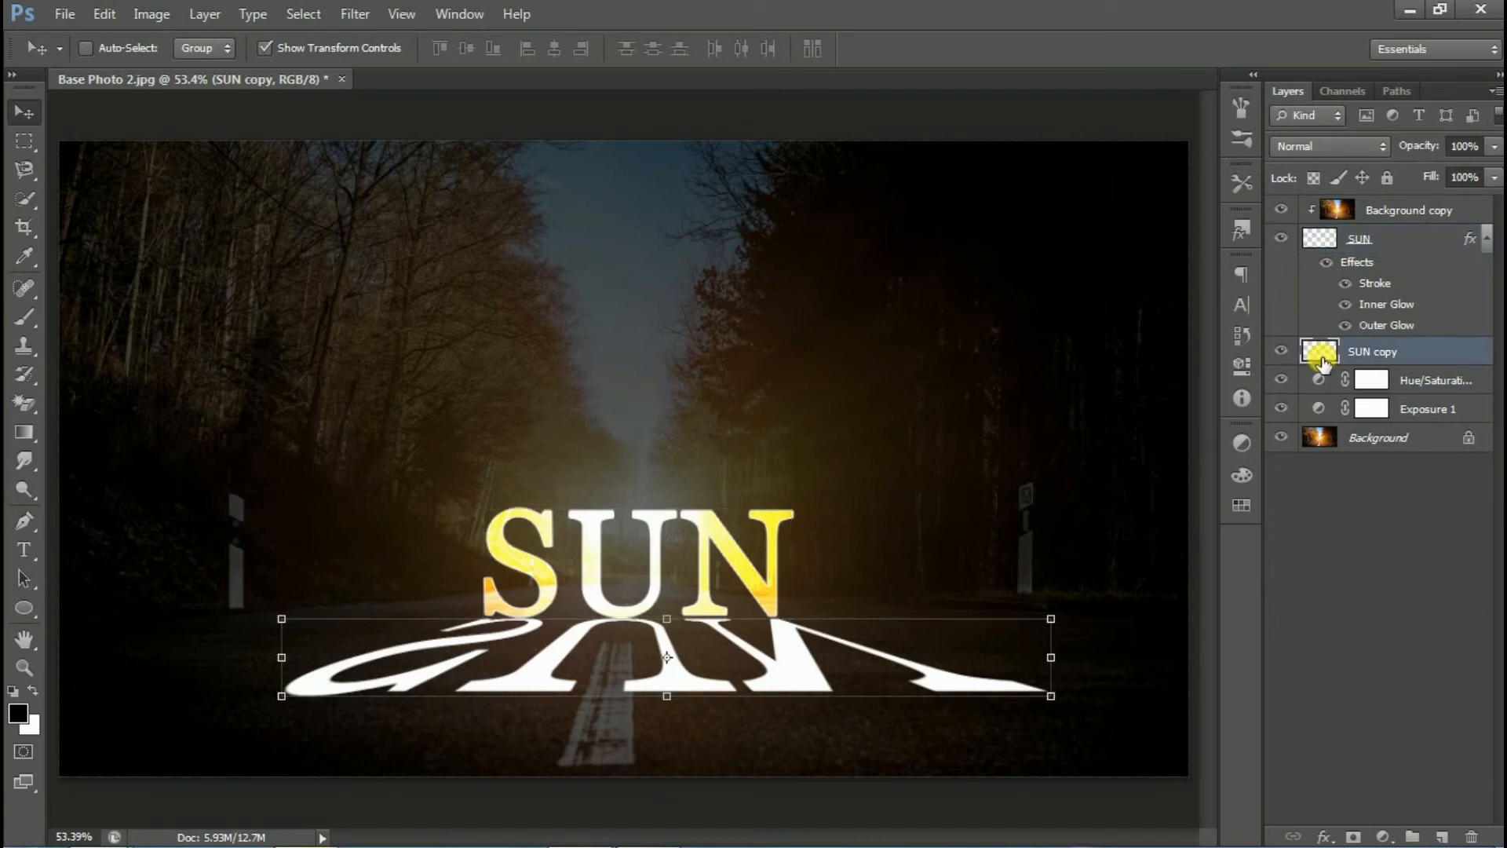
Soften the SUN copy reflection with a slight Gaussian Blur and return to the Move tool.
left_click(358, 13)
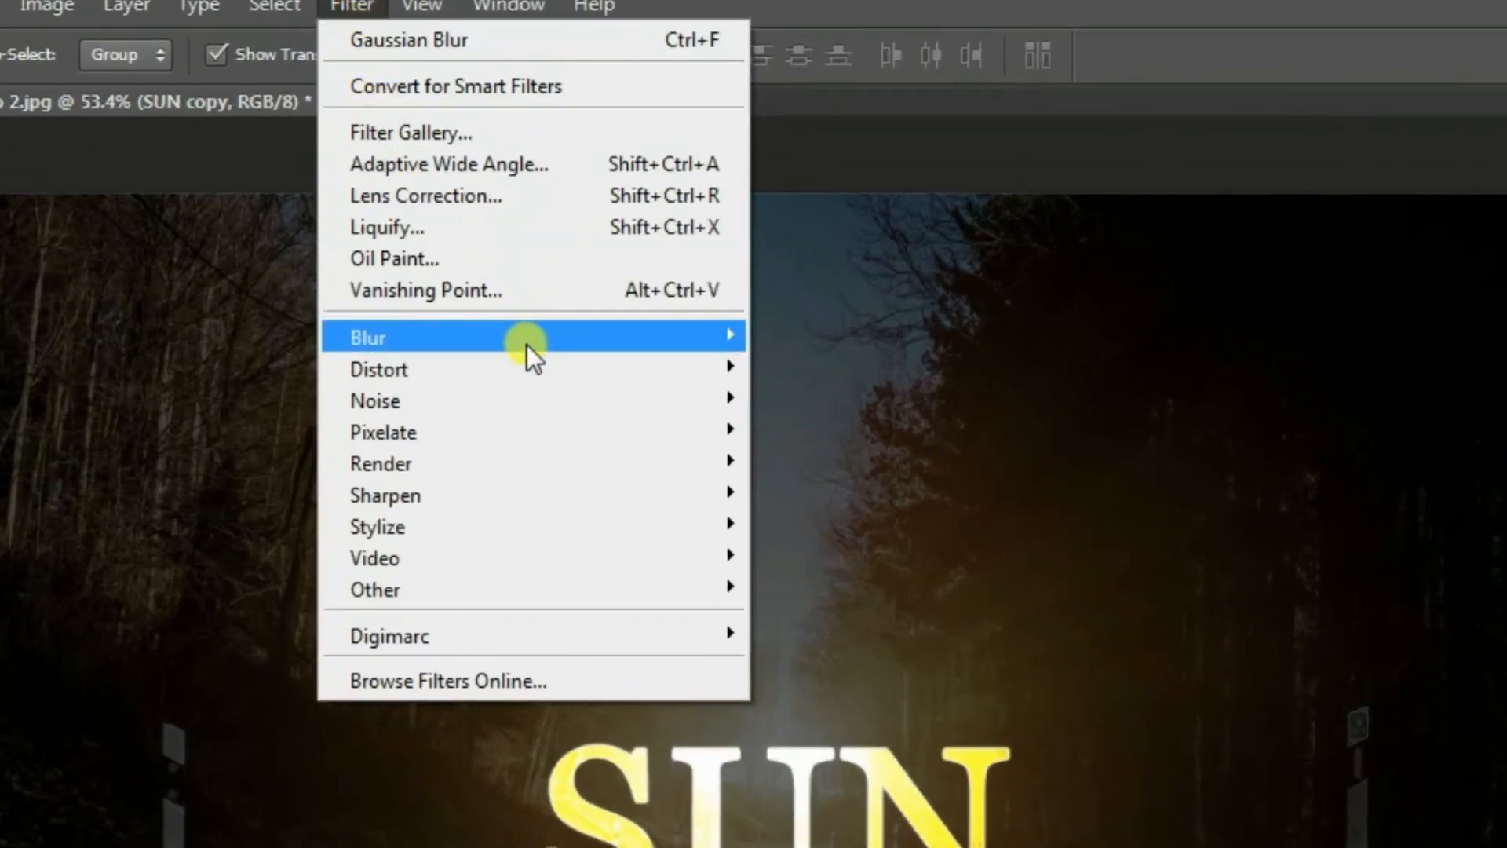
mouse_move(515, 327)
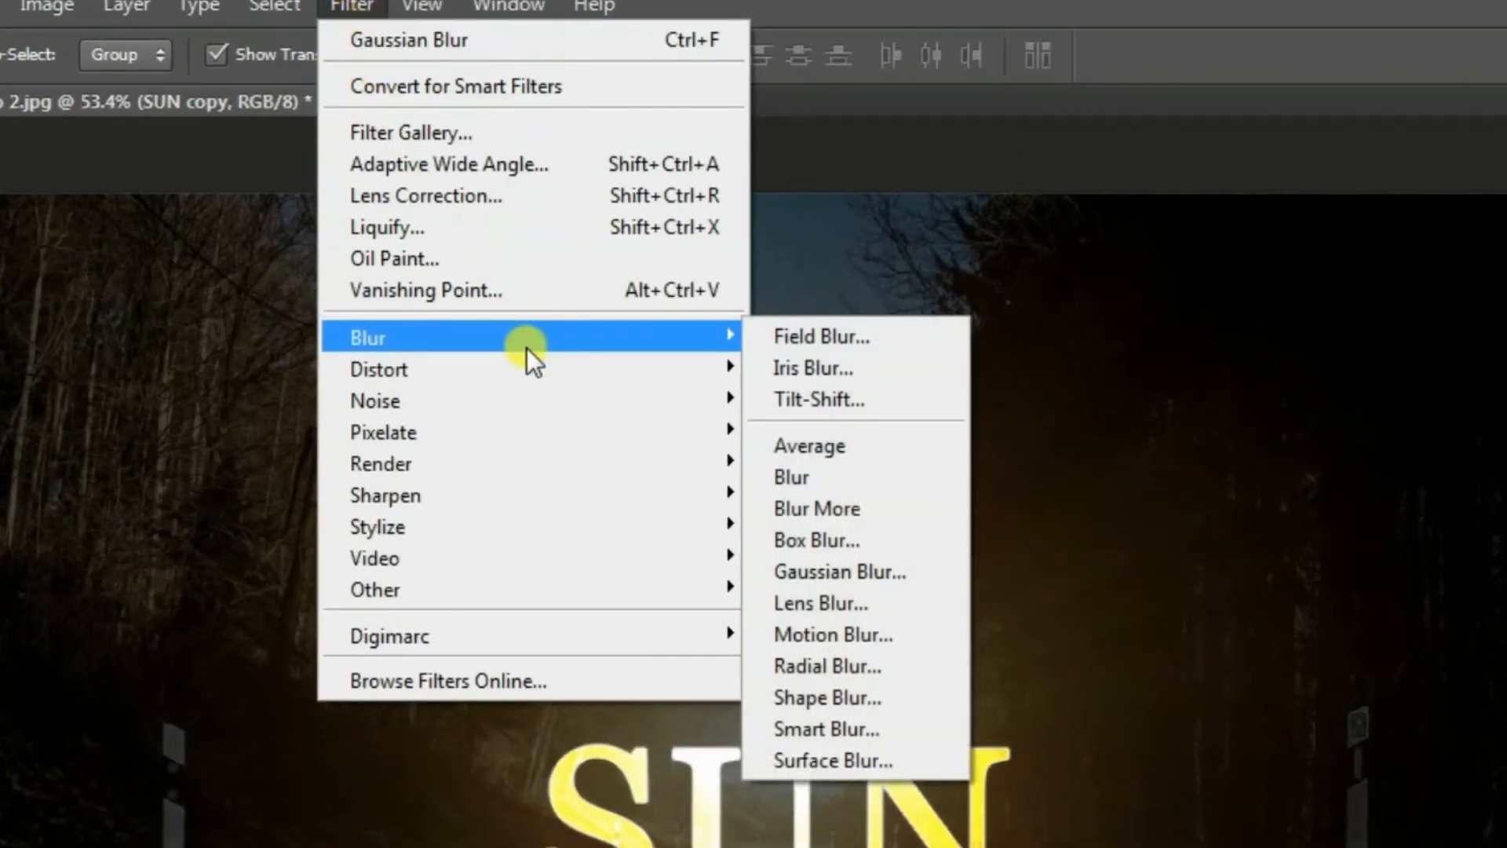
left_click(854, 565)
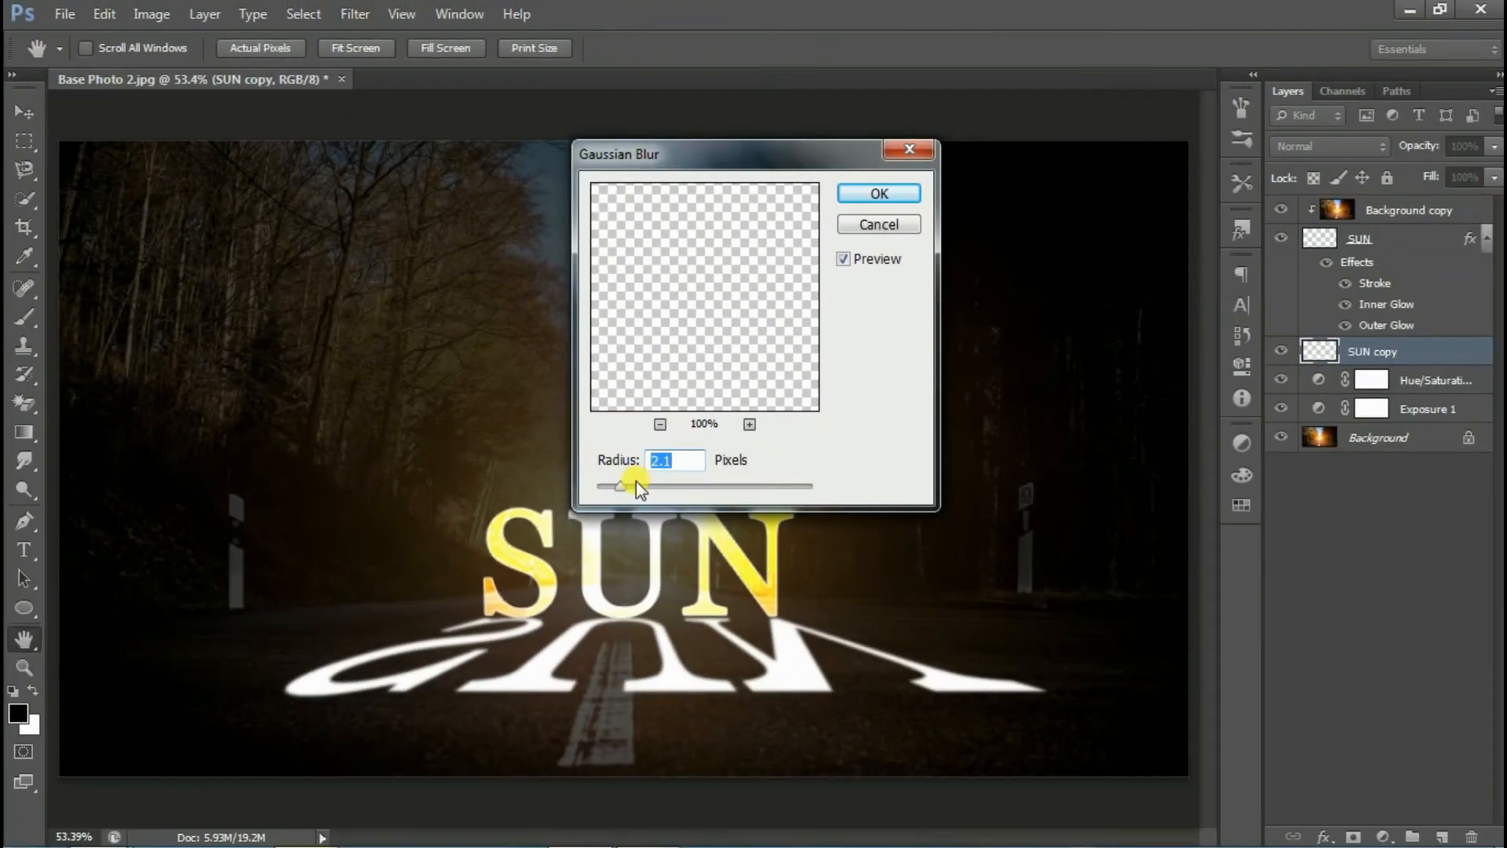
left_click_drag(772, 708, 764, 710)
left_click_drag(639, 488, 626, 489)
left_click(852, 195)
key("v")
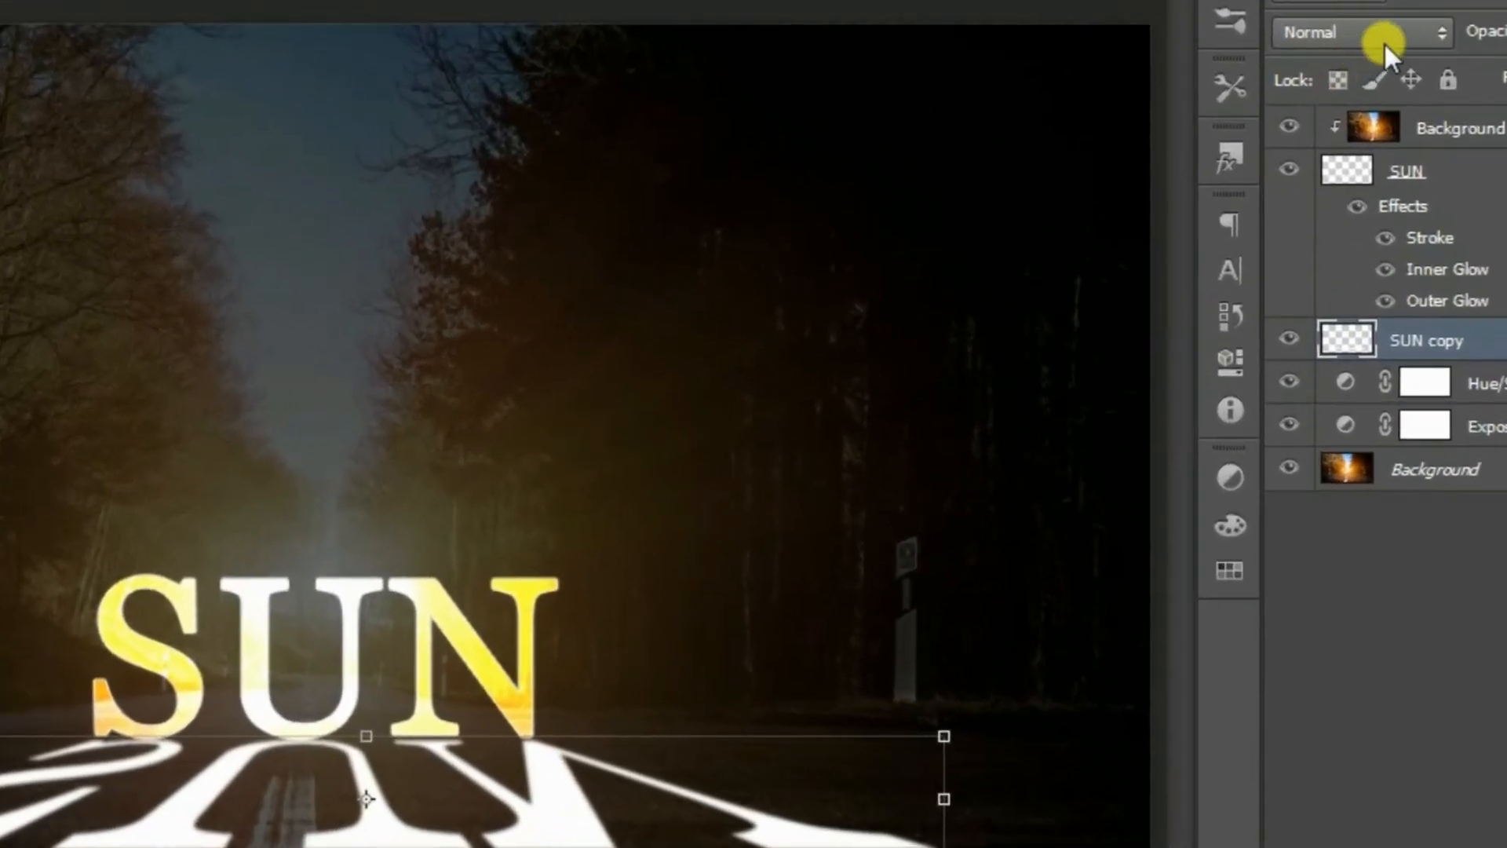
Set the SUN copy layer's blend mode to Overlay and duplicate it as SUN copy 2.
left_click(1354, 149)
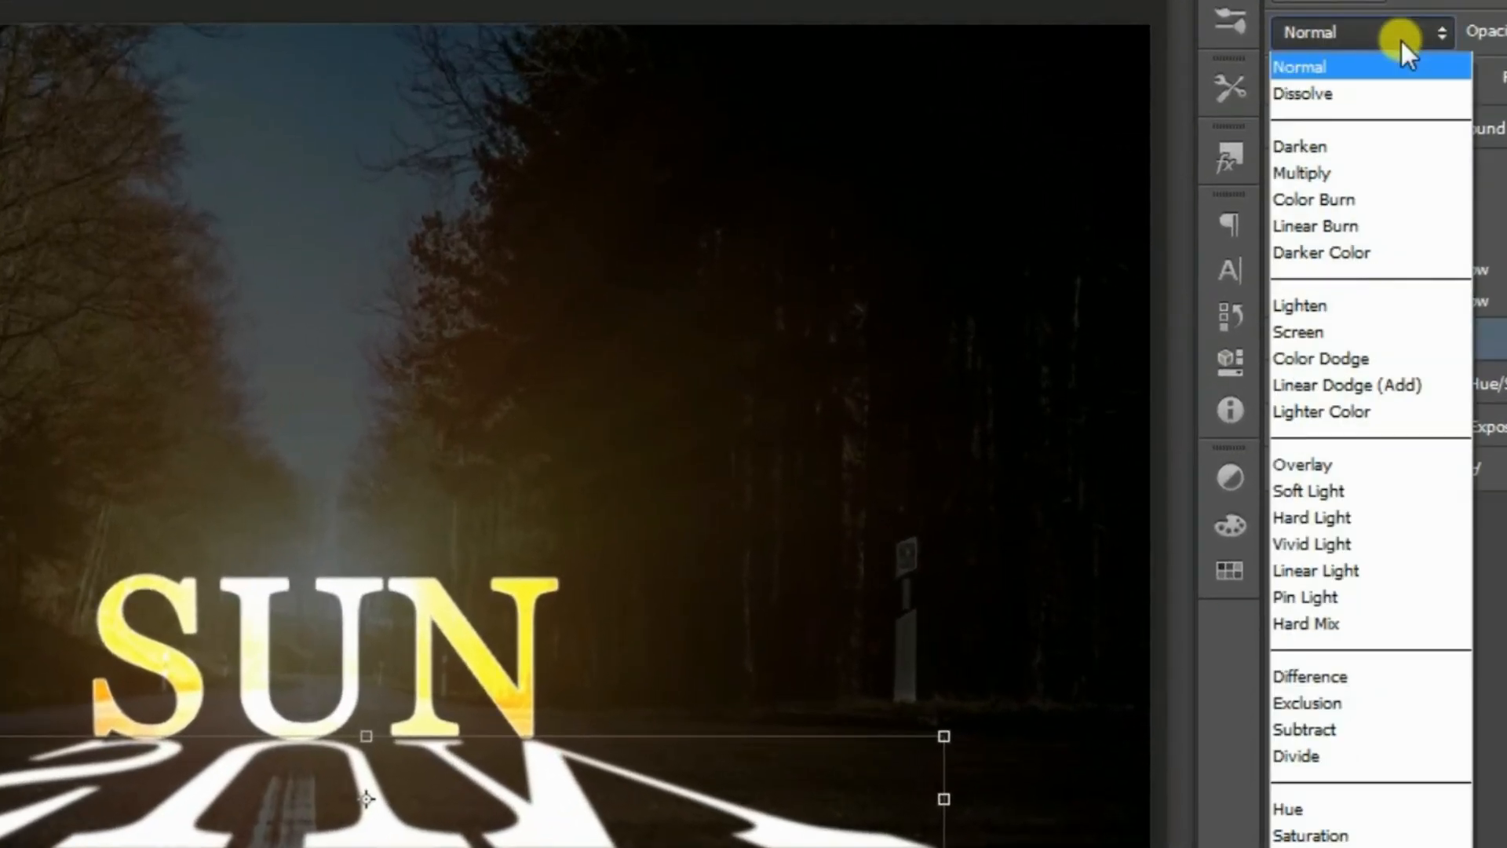
left_click(1345, 463)
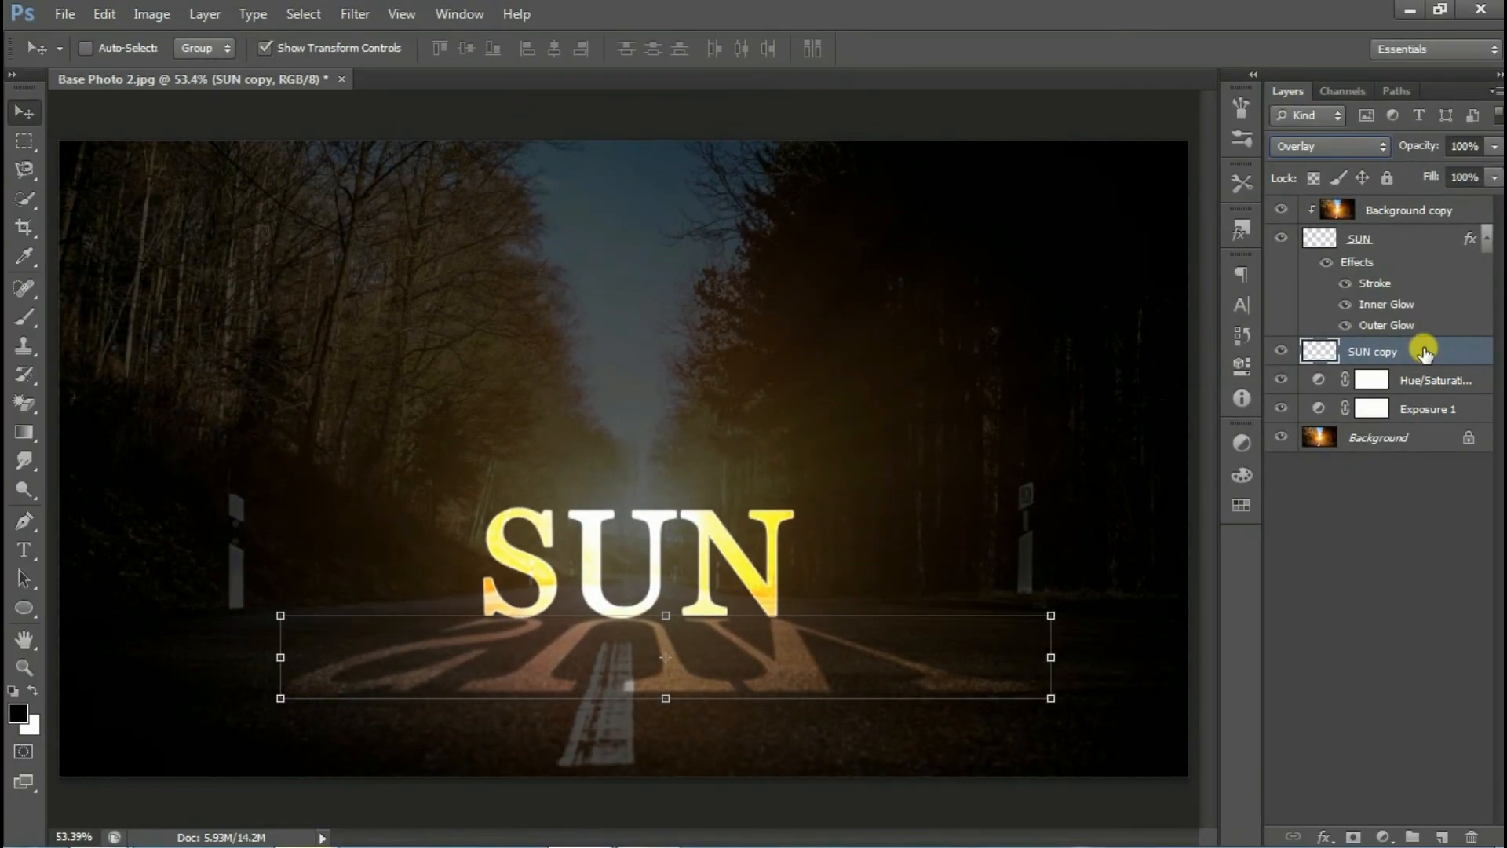
right_click(1423, 351)
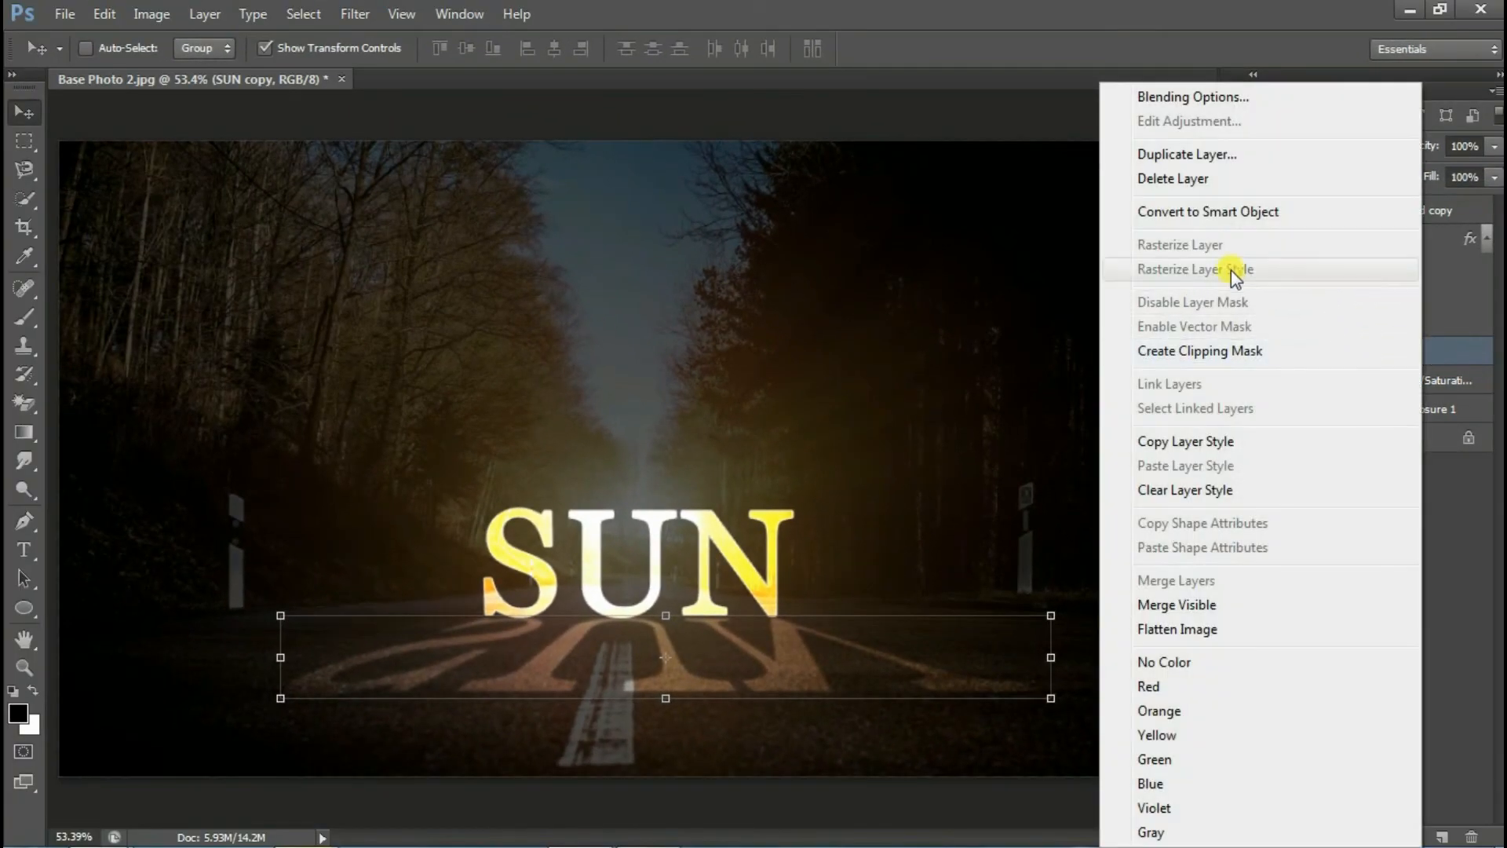
left_click(1177, 154)
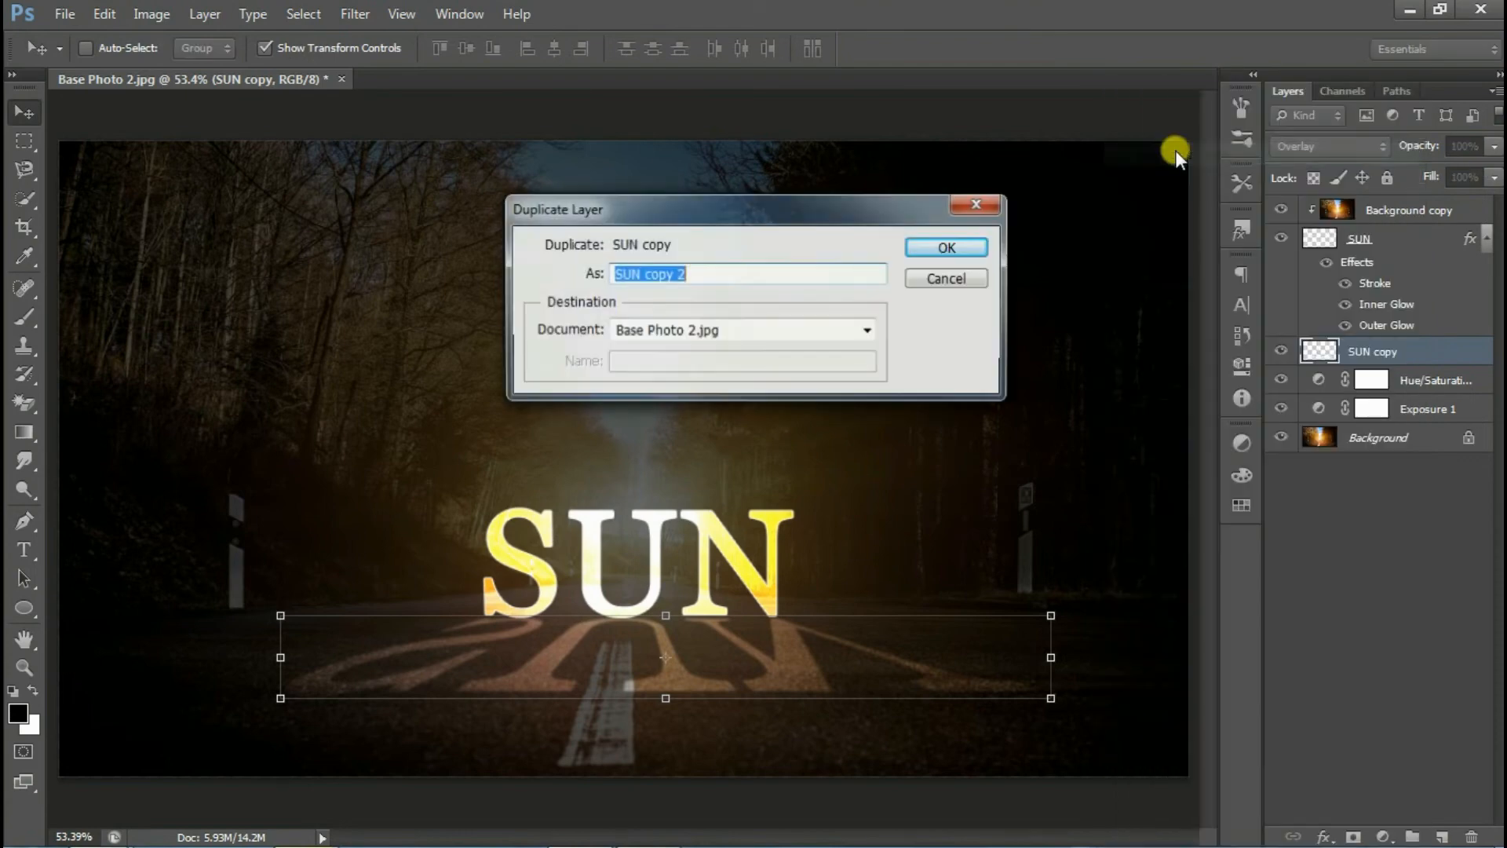
left_click(912, 248)
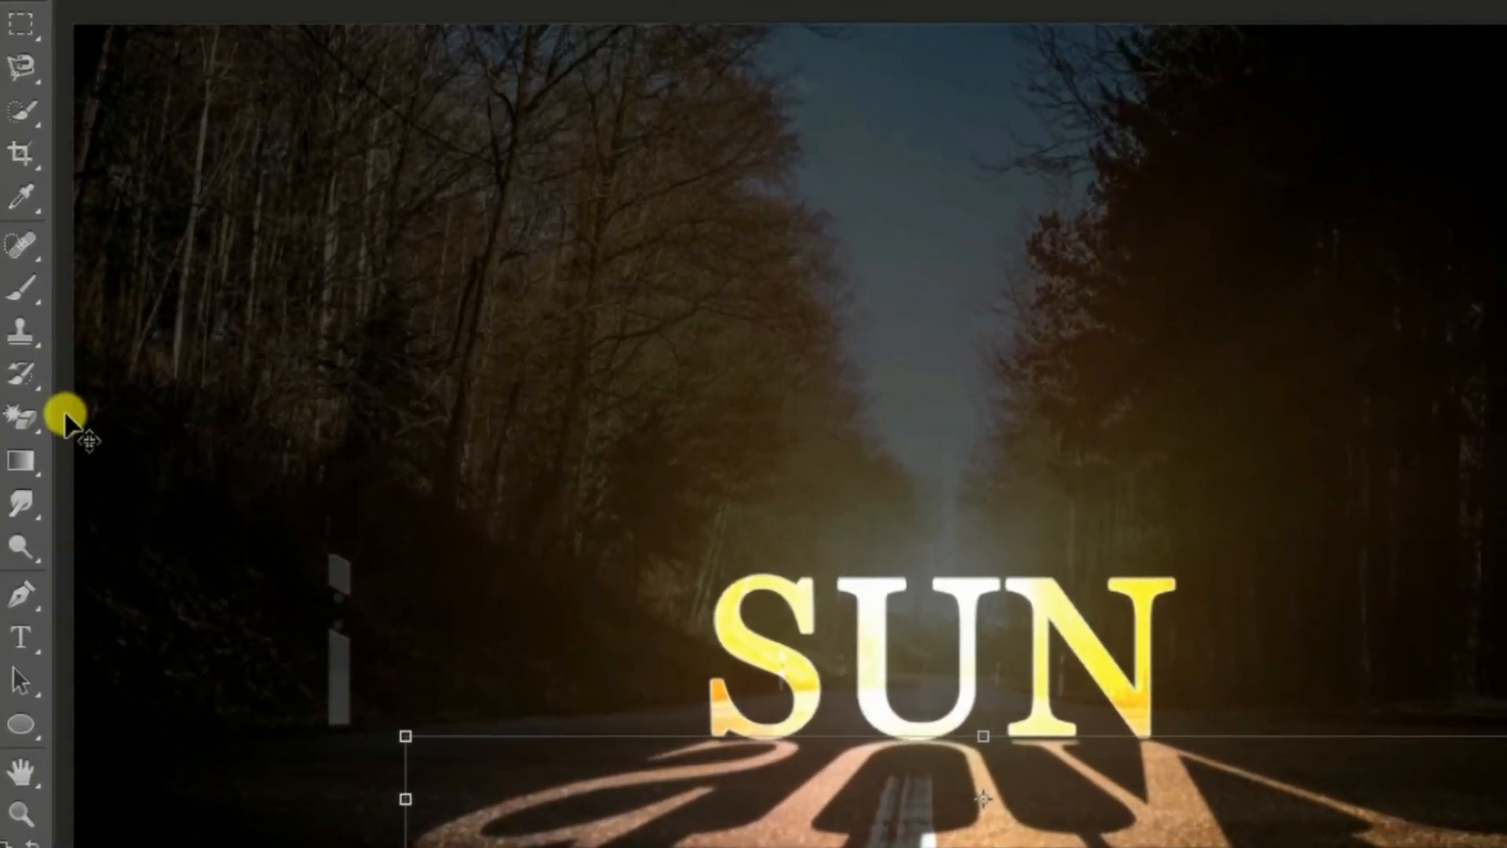
Set up the Gradient tool with the Foreground to Transparent preset.
left_click(25, 464)
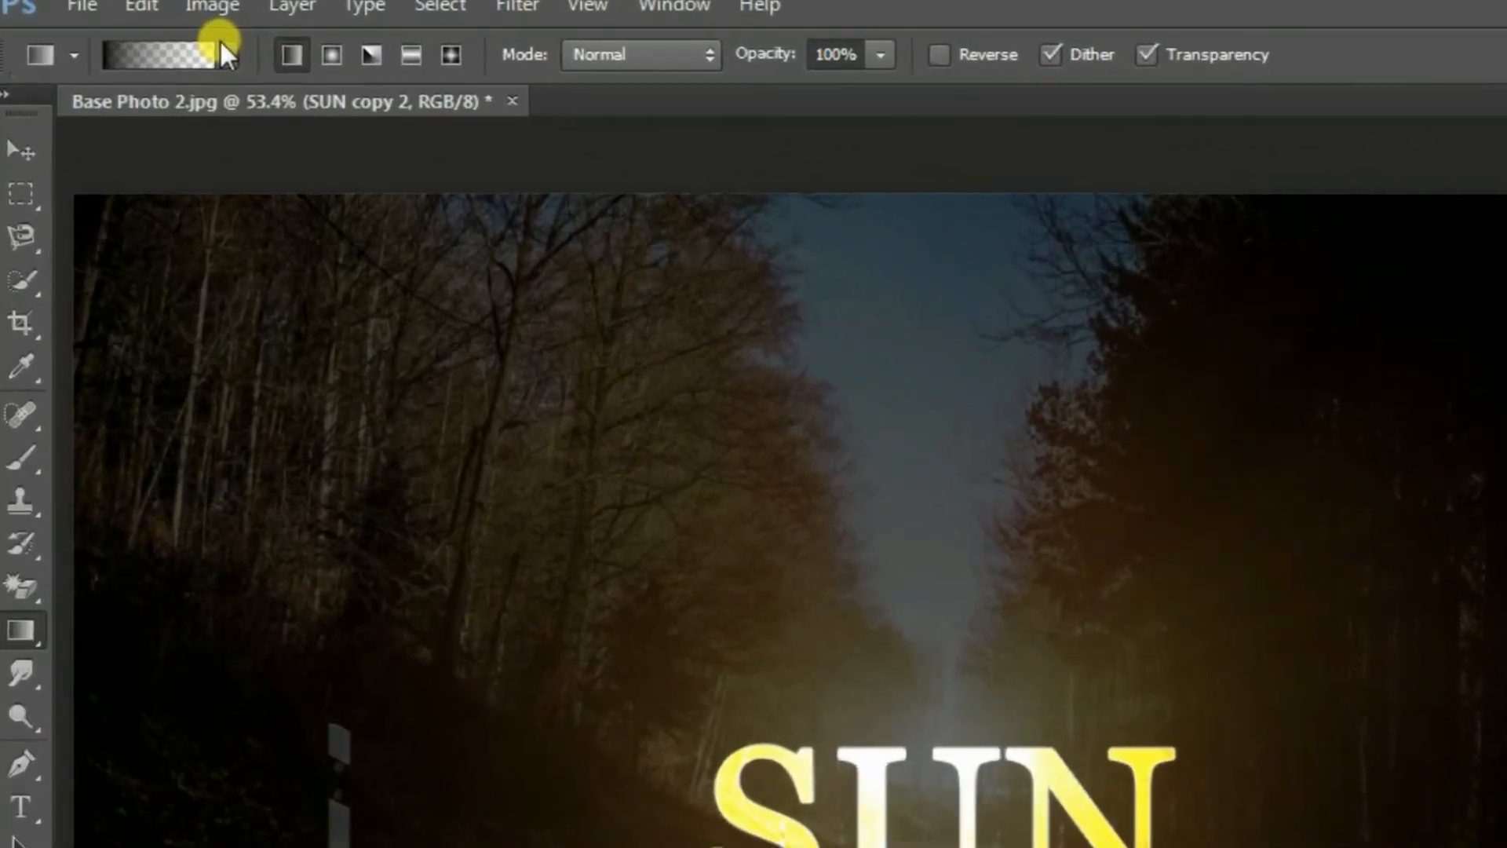
left_click(219, 44)
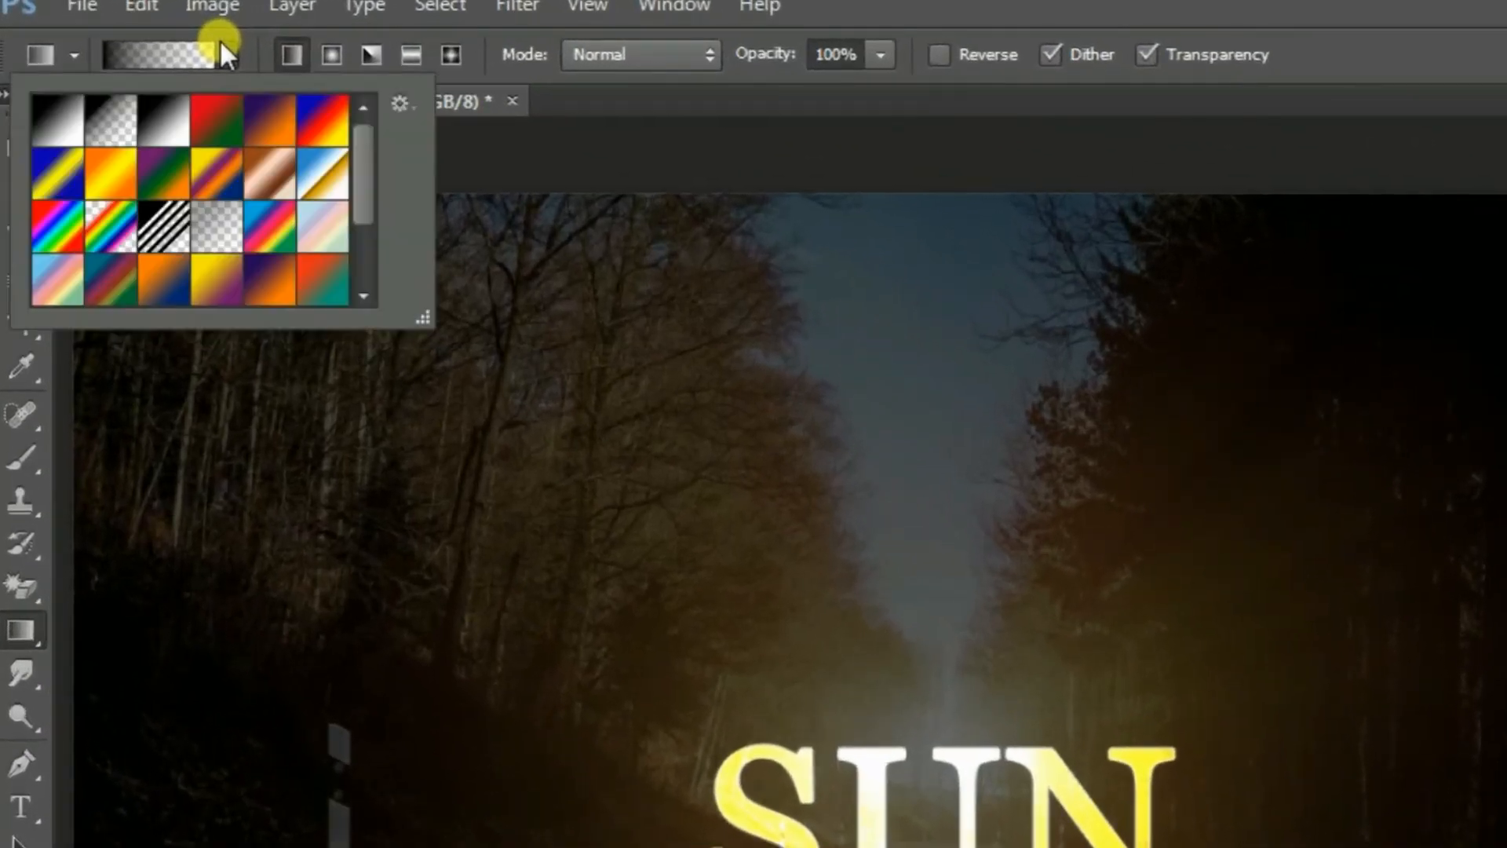
left_click(161, 54)
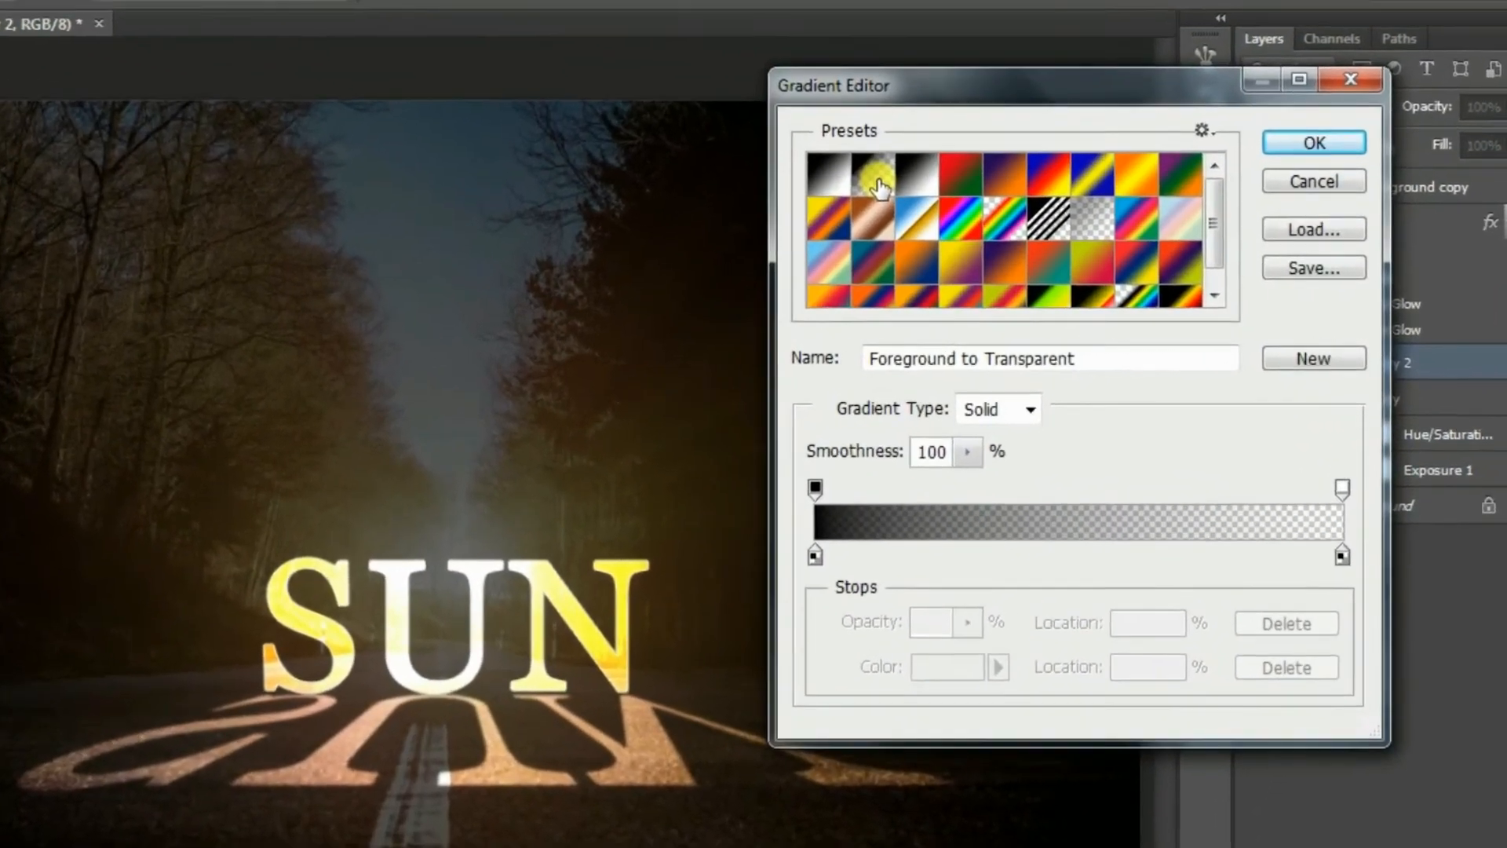
left_click(978, 202)
left_click(724, 157)
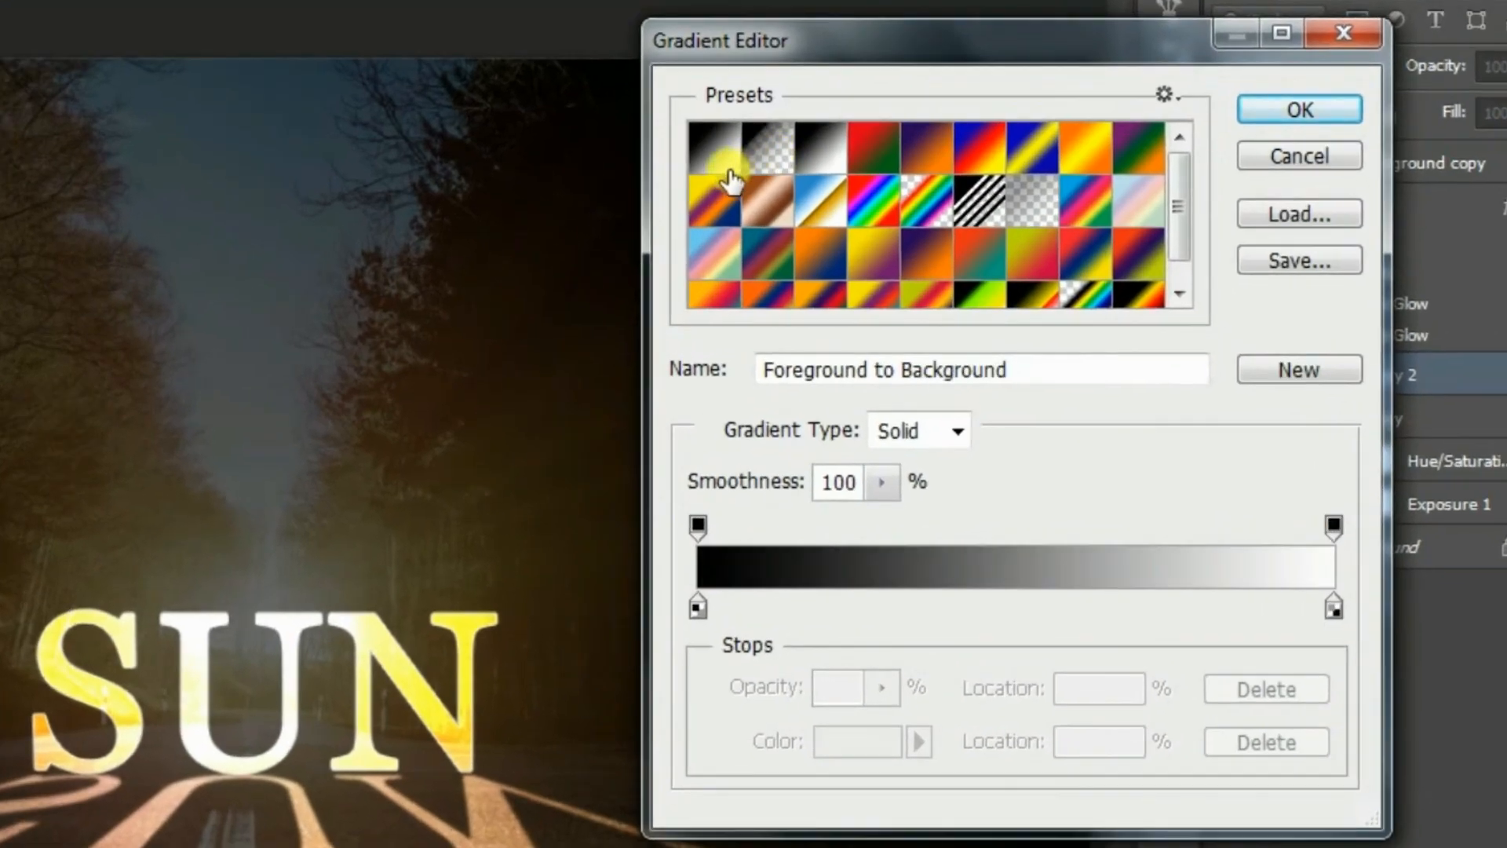
left_click(794, 156)
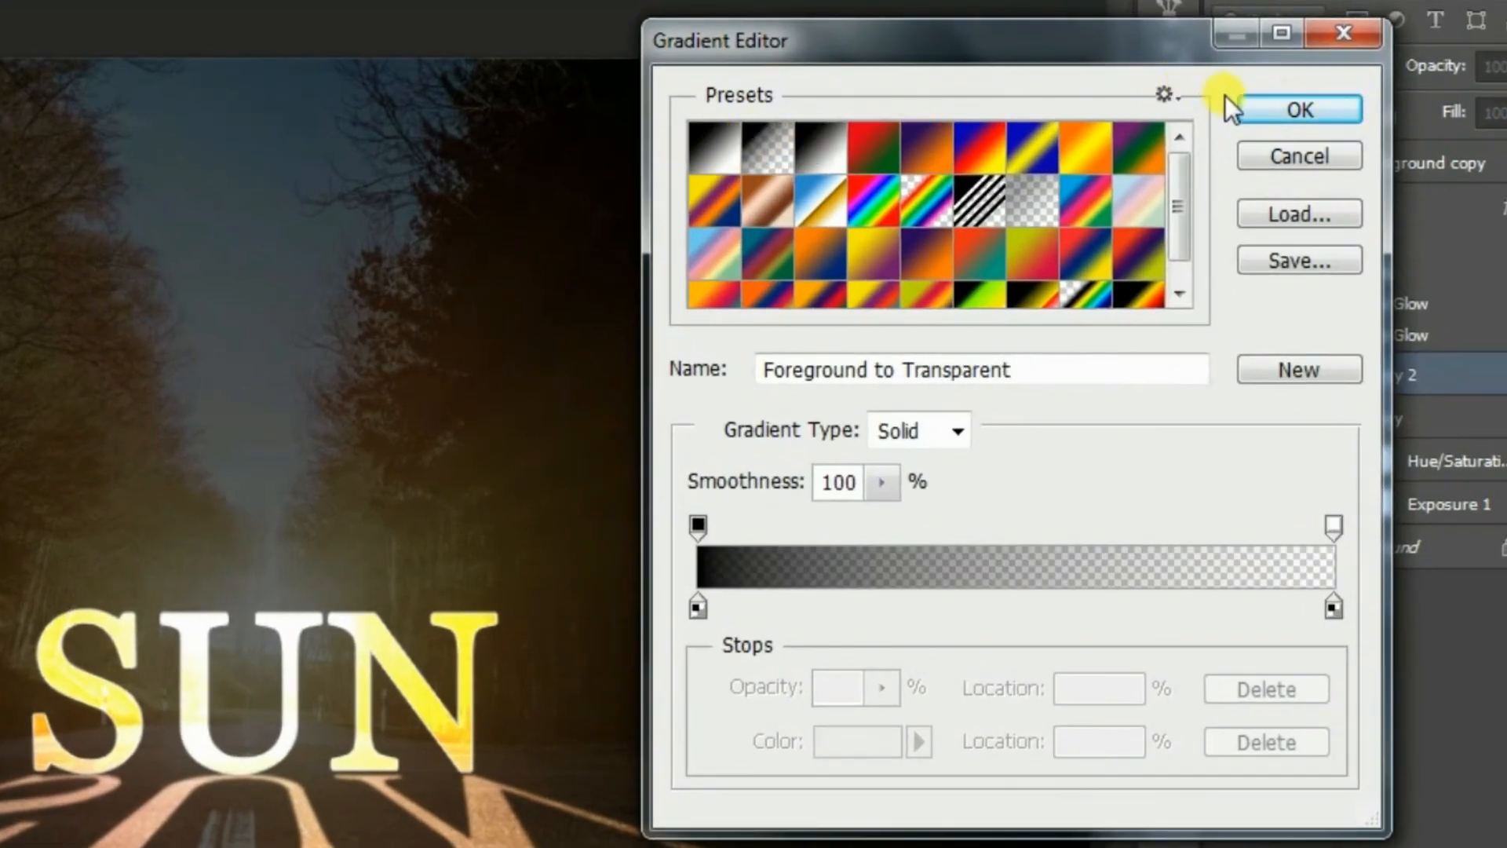
left_click(1282, 99)
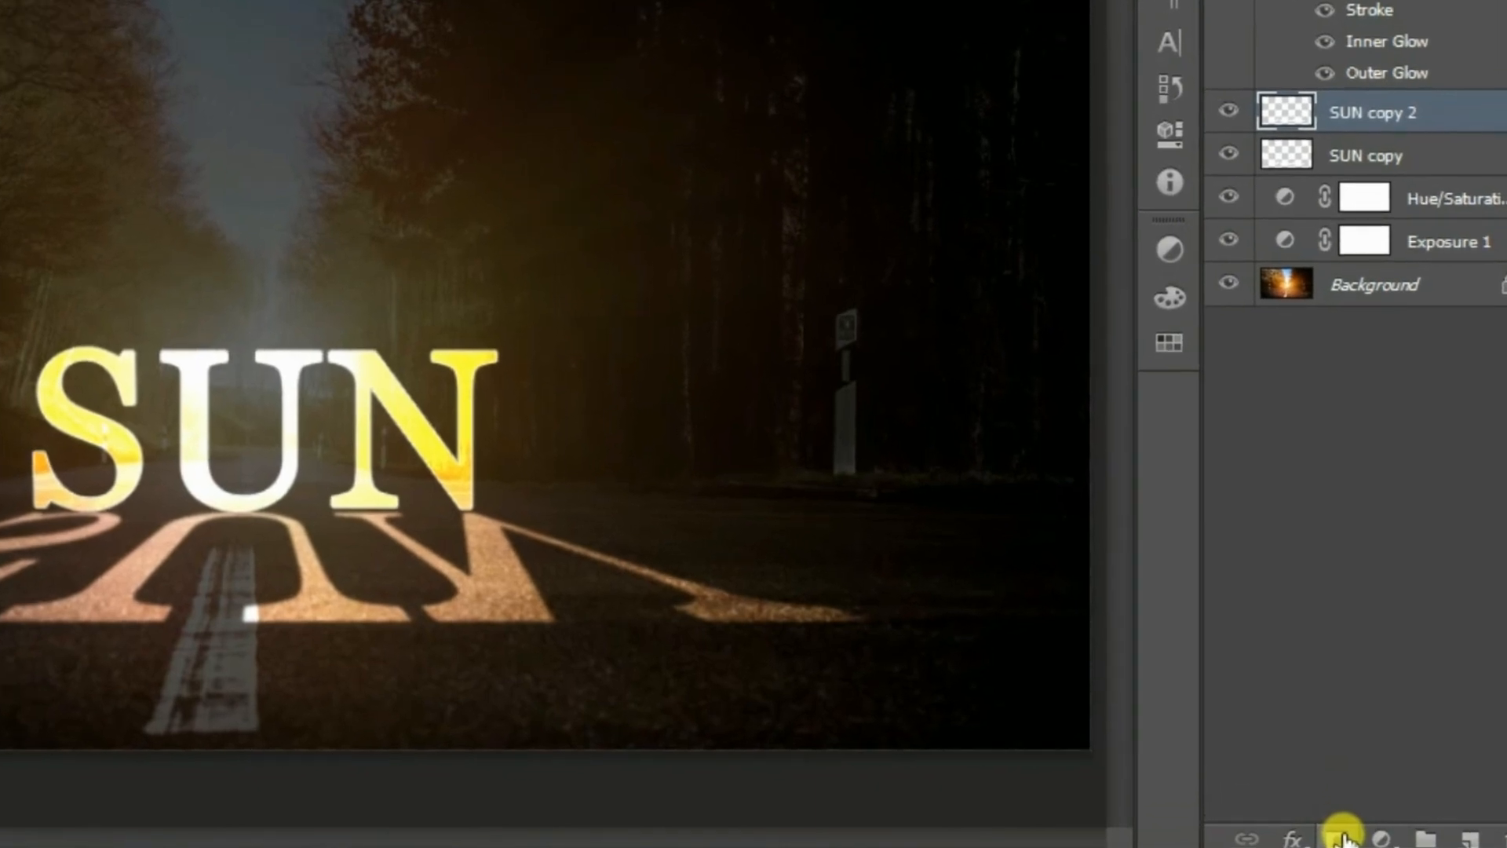
Add a layer mask to SUN copy 2 and fade it with a vertical gradient from the reflection's lower edge up to the text's base.
left_click(1342, 836)
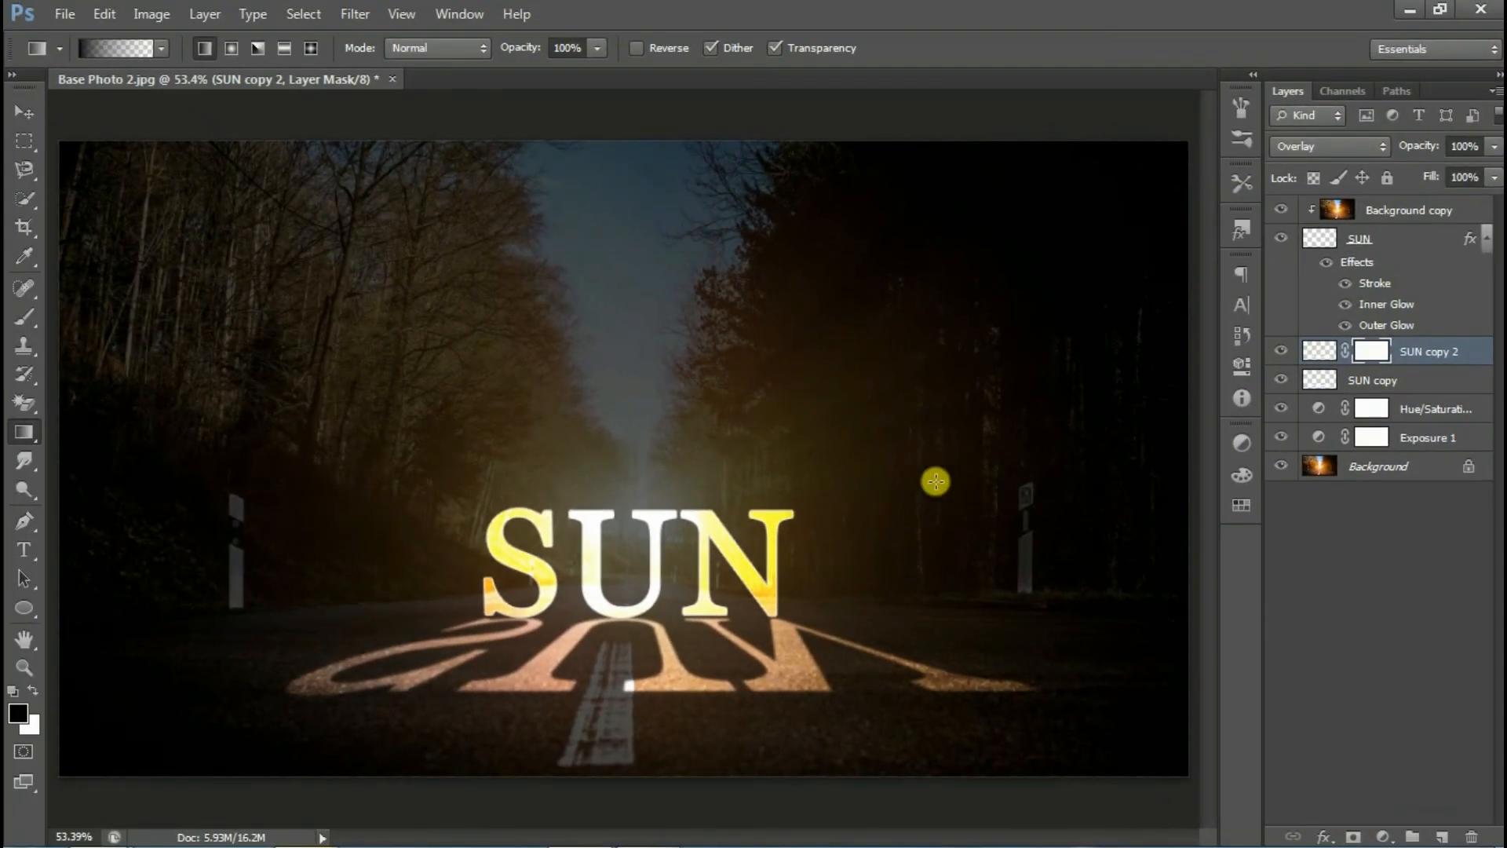
left_click_drag(628, 686, 628, 612)
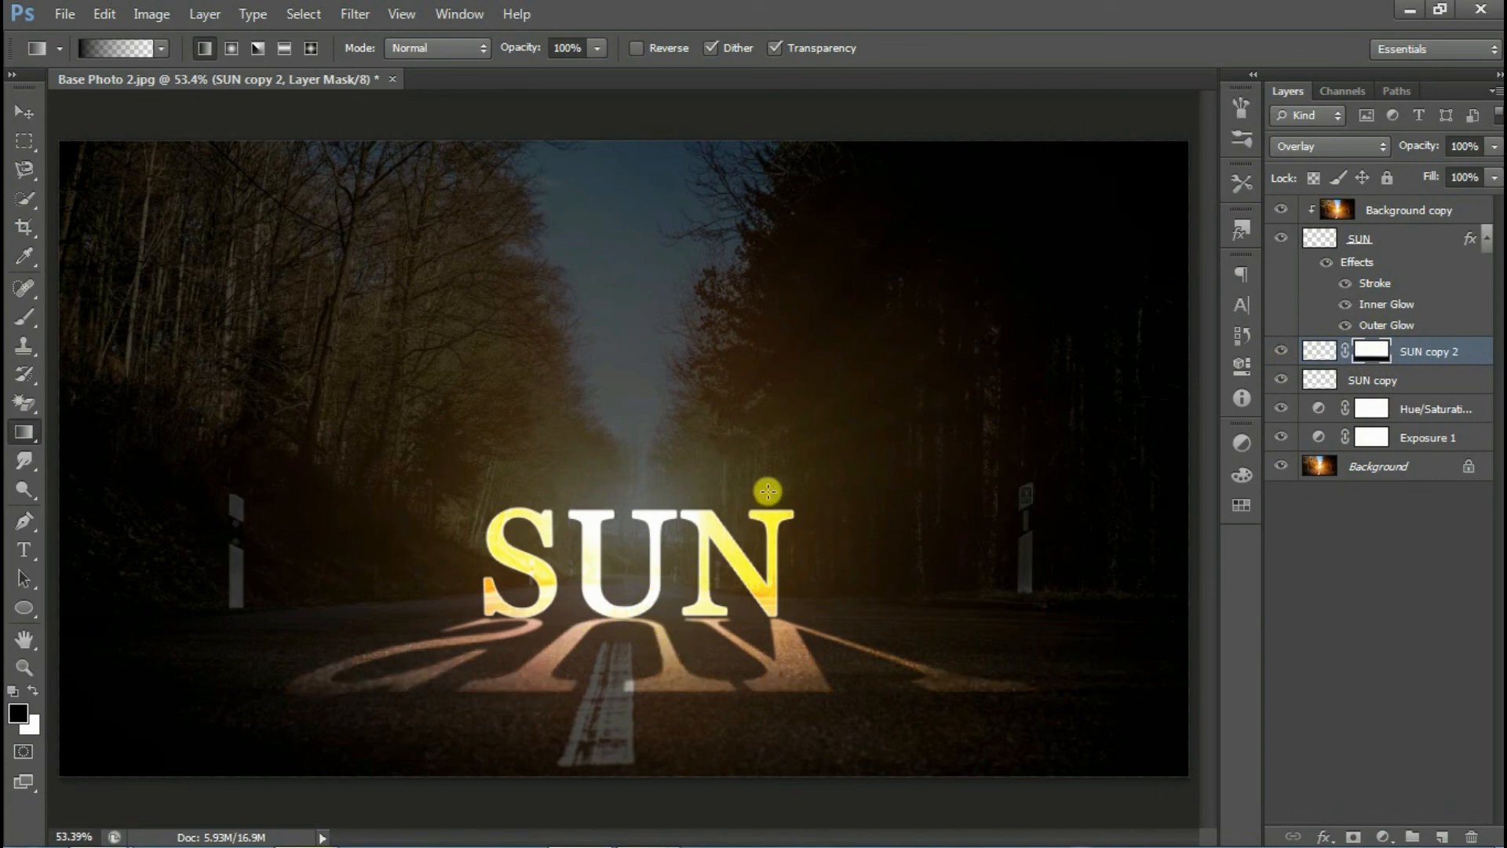
left_click(1418, 643)
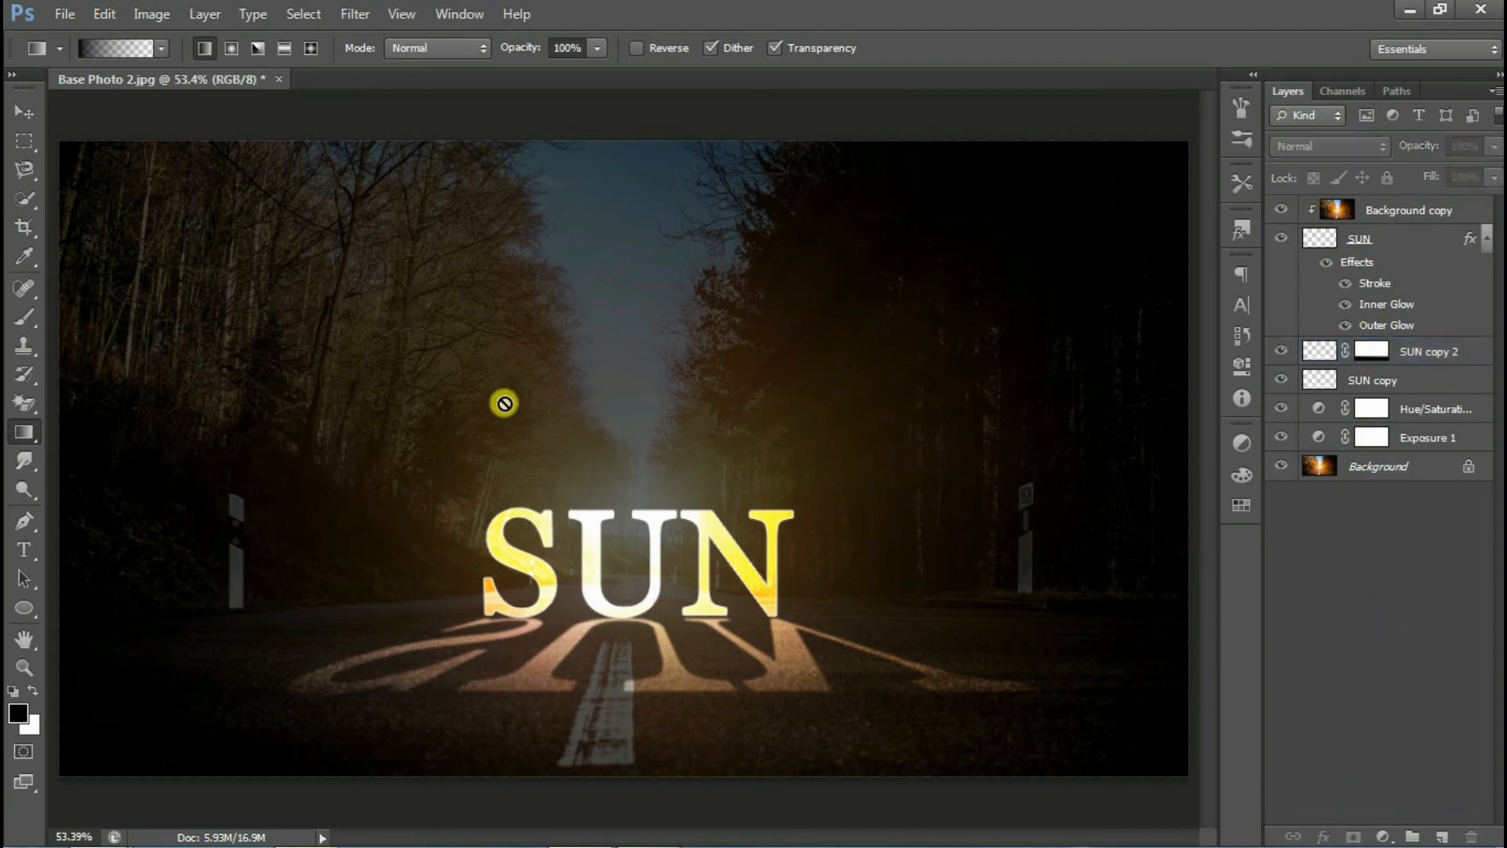